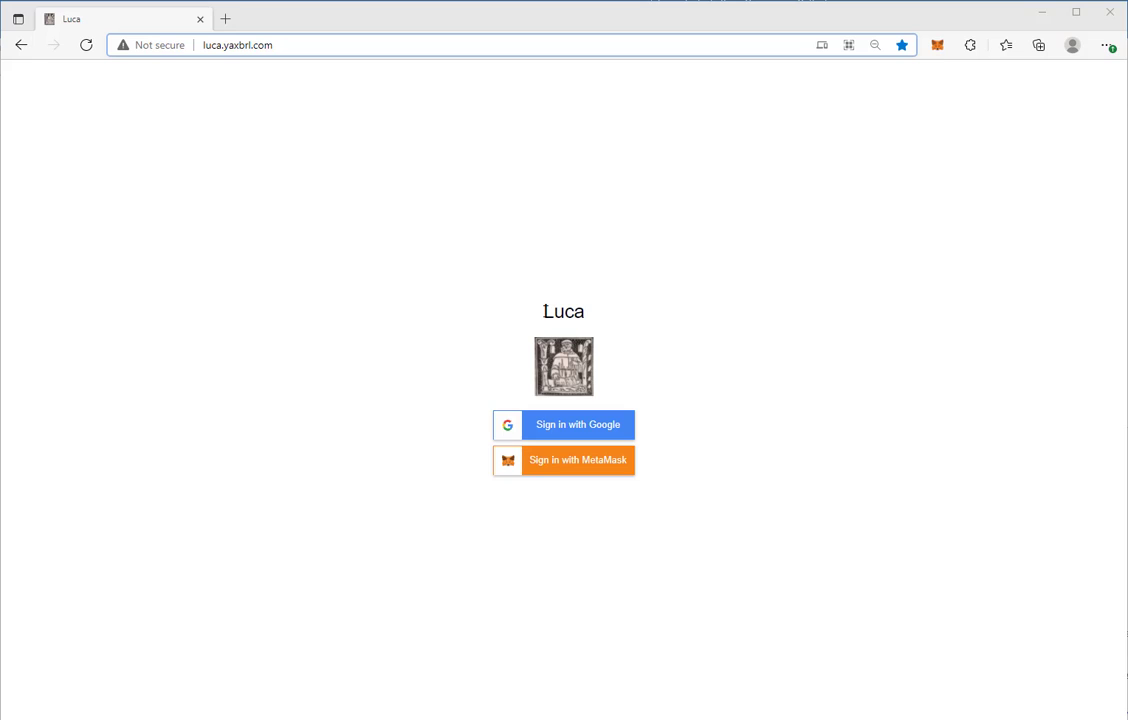
left_click_drag(540, 313, 592, 314)
left_click(679, 310)
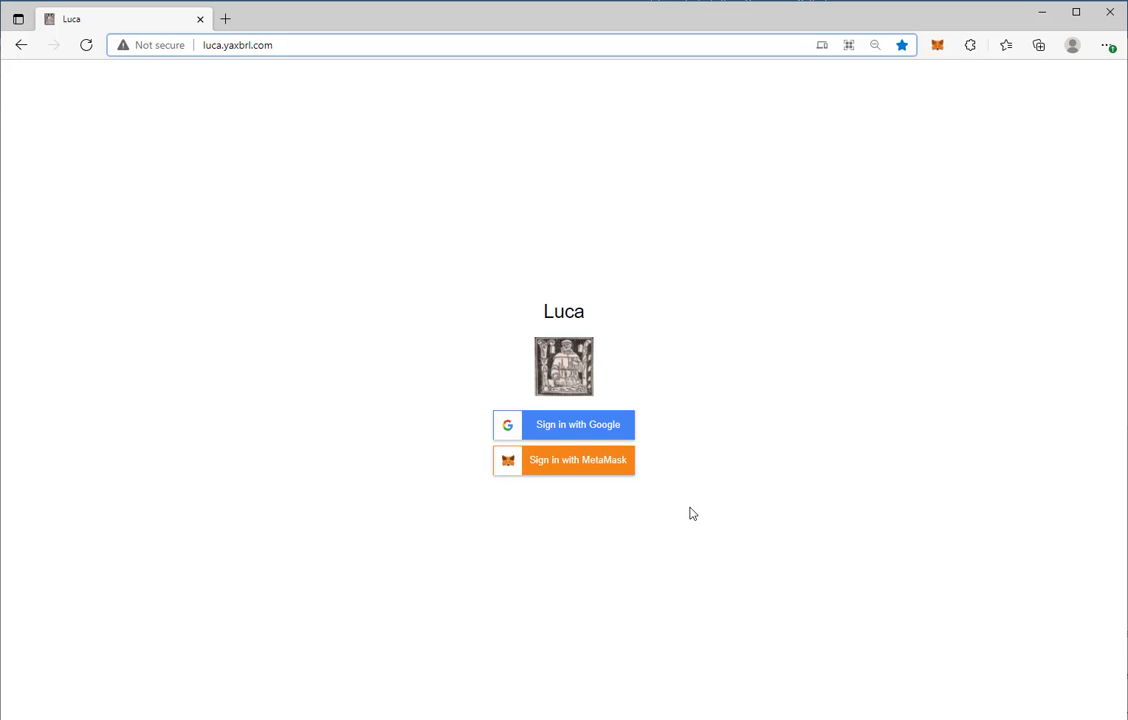
- Sign in with the MetaMask wallet, highlight the wallet address, and log out again
left_click(572, 468)
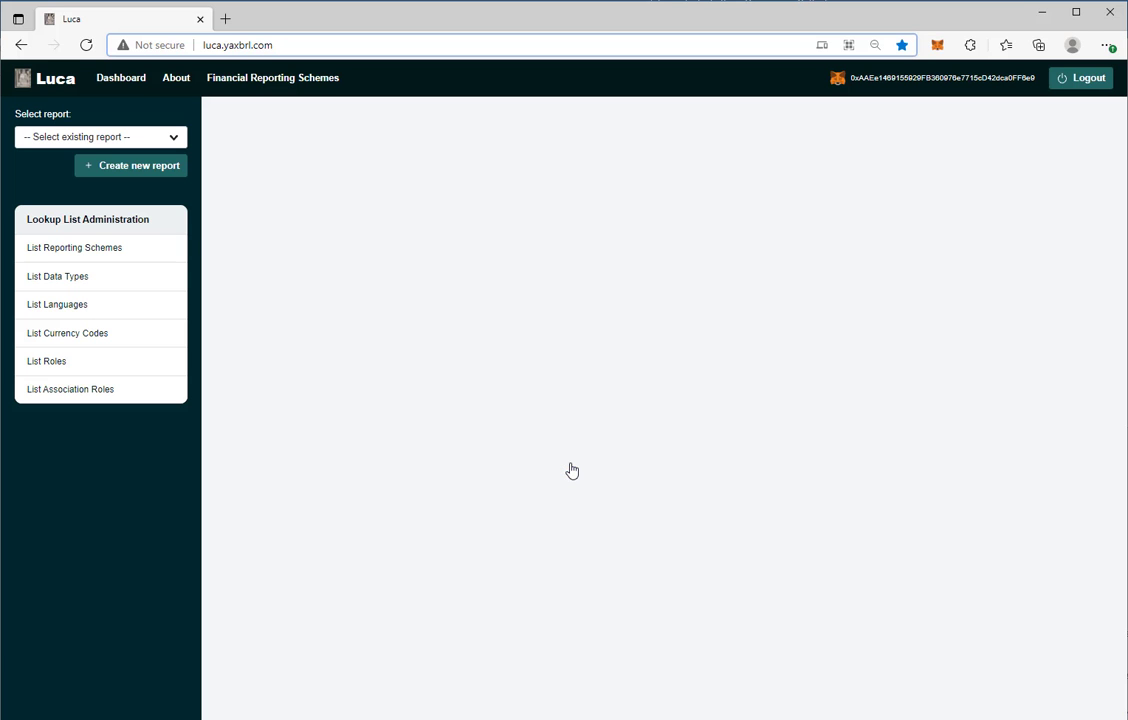
left_click_drag(850, 78, 1093, 104)
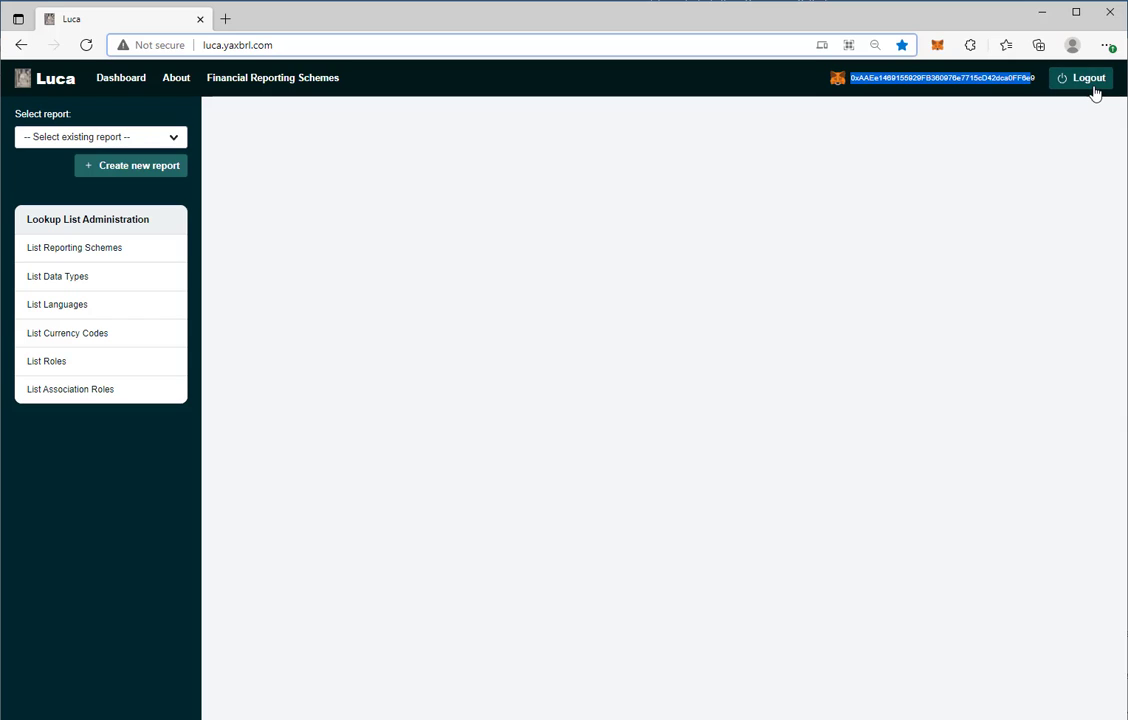
left_click(1088, 84)
- Sign in with Google using the second listed account and view the list of existing reports
left_click(573, 435)
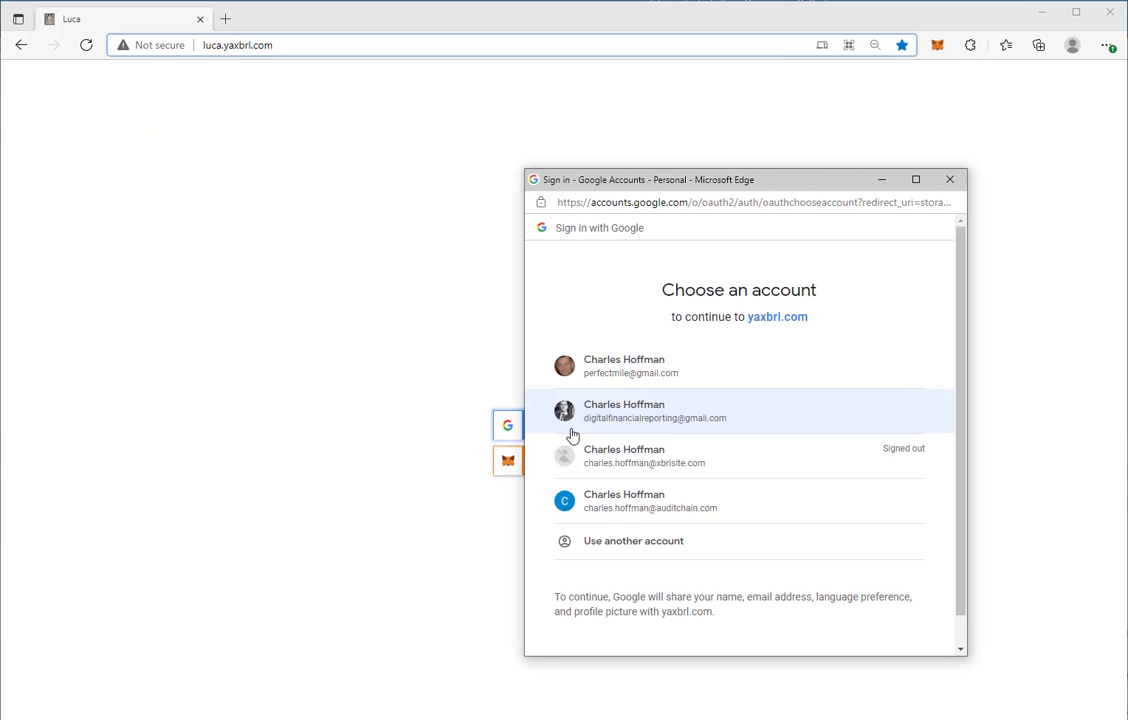
left_click(655, 421)
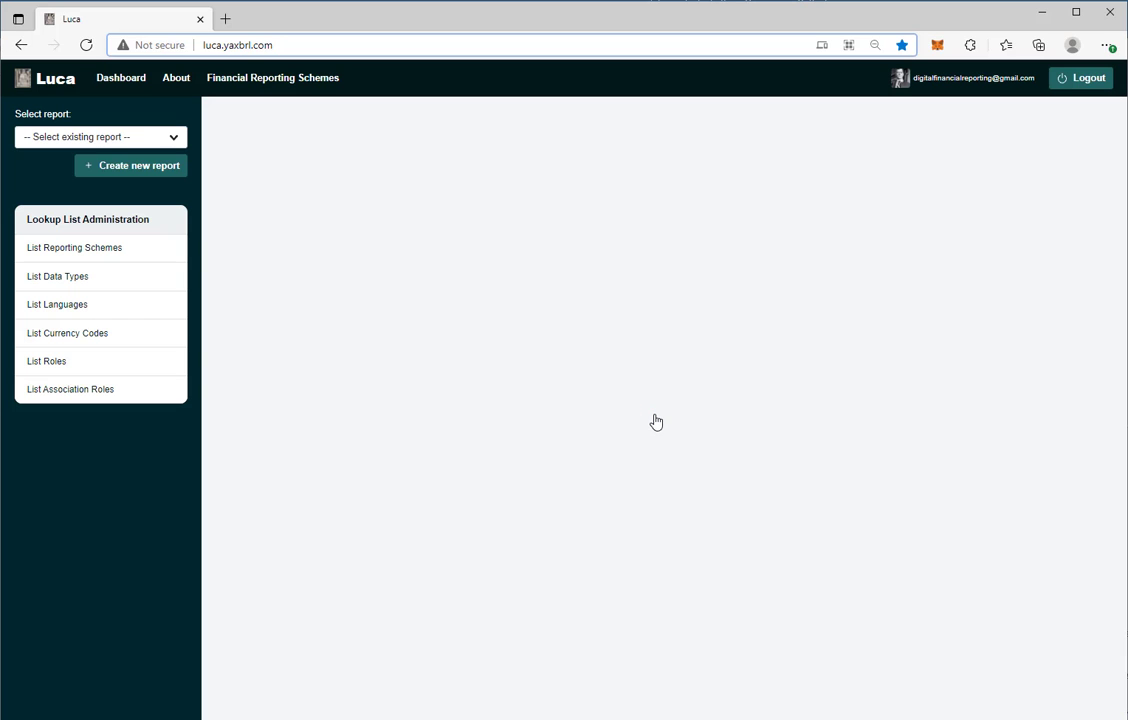
left_click(175, 139)
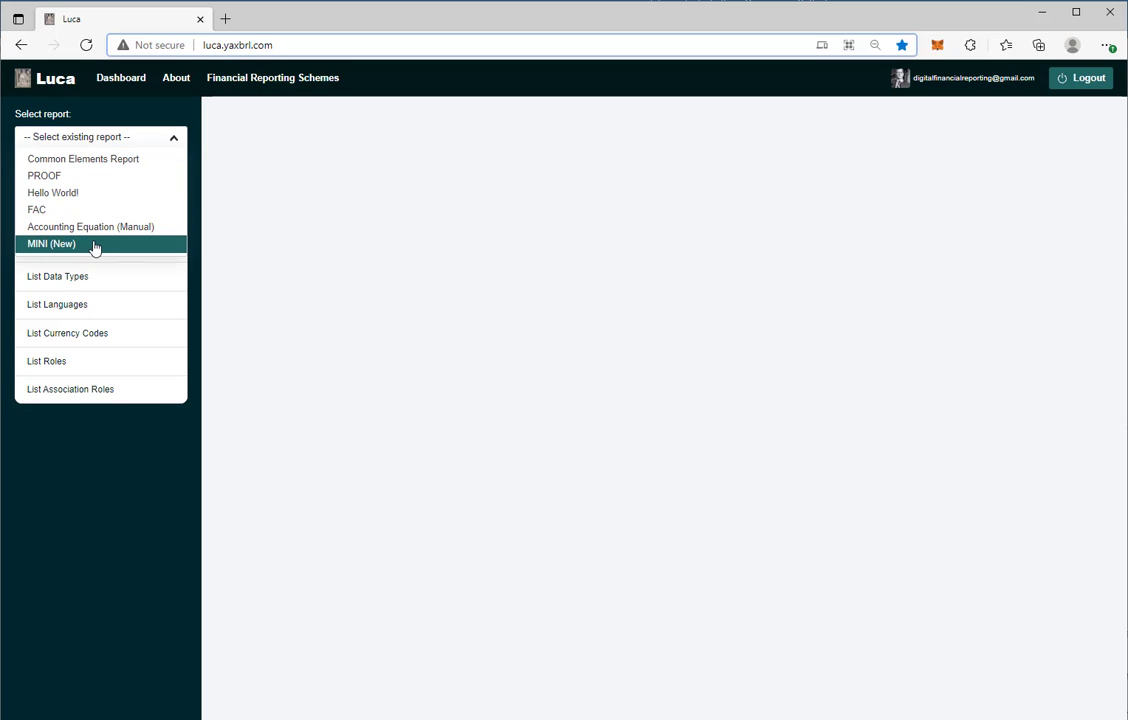
left_click(175, 140)
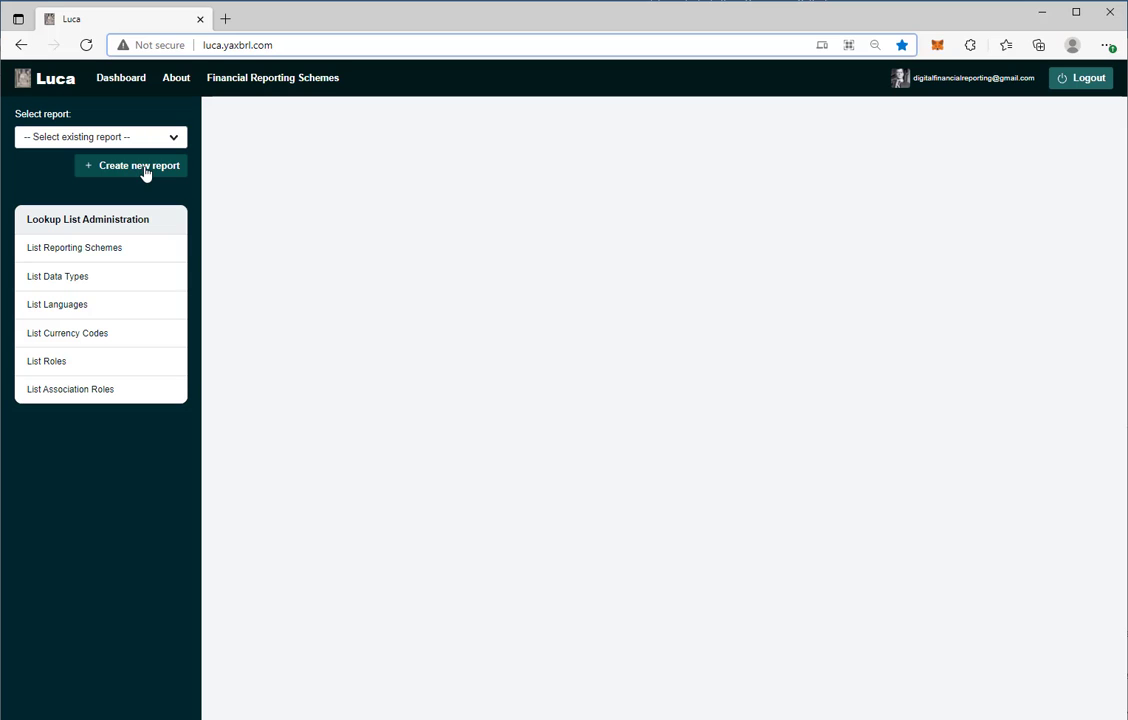
- Create a new report named "Accounting Equation (Demo)" and save it
left_click(146, 171)
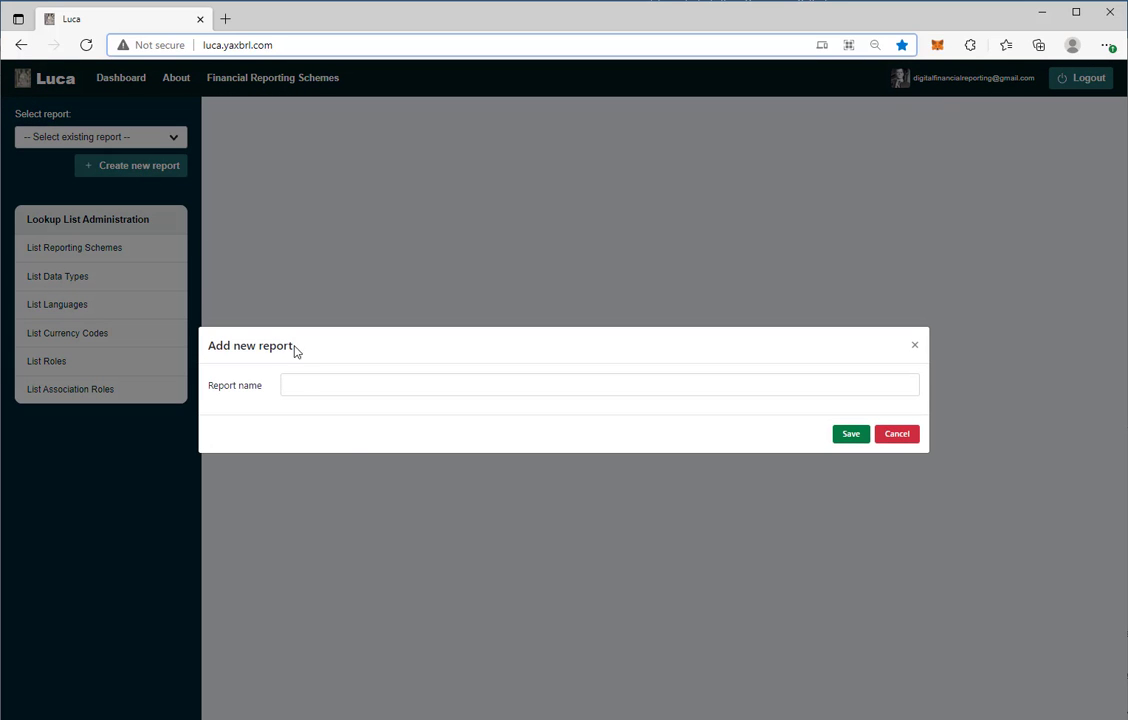
type("A")
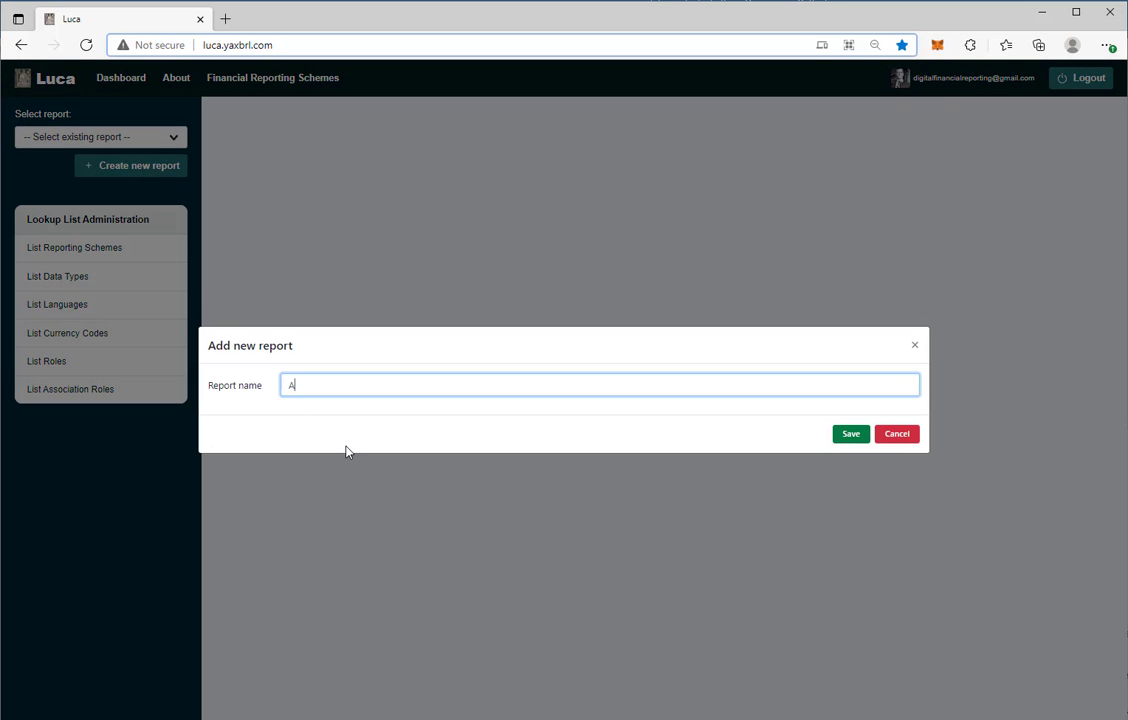
type("ccounting Equation")
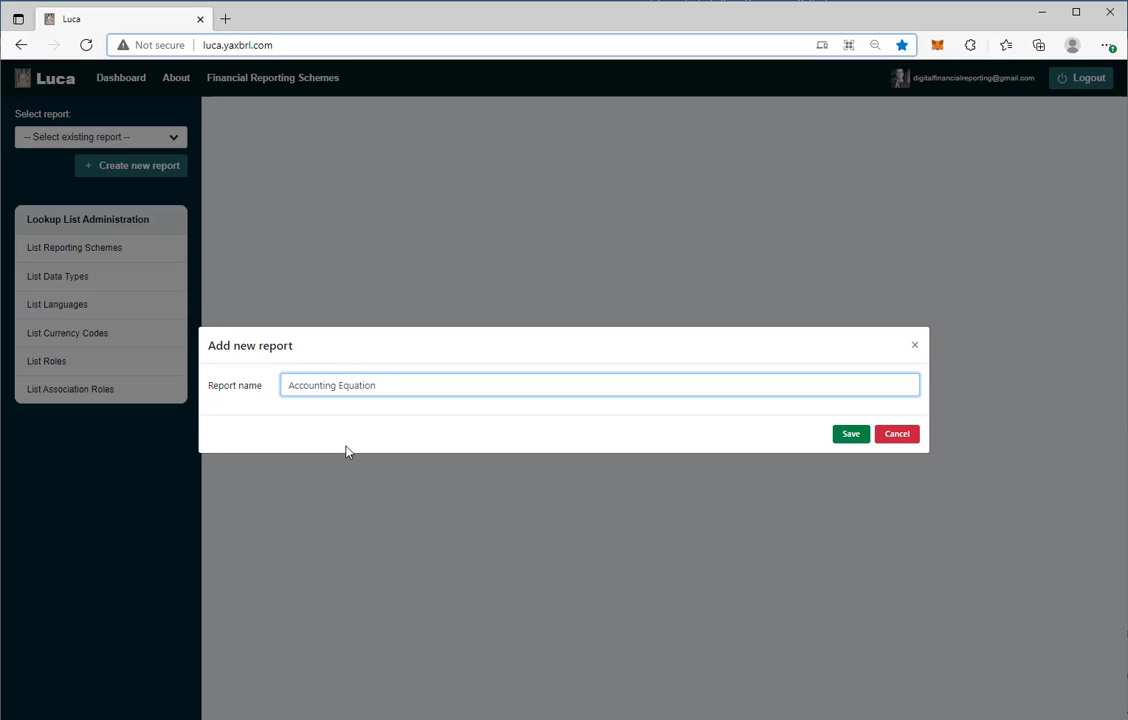
type(" (Demo)")
left_click(851, 434)
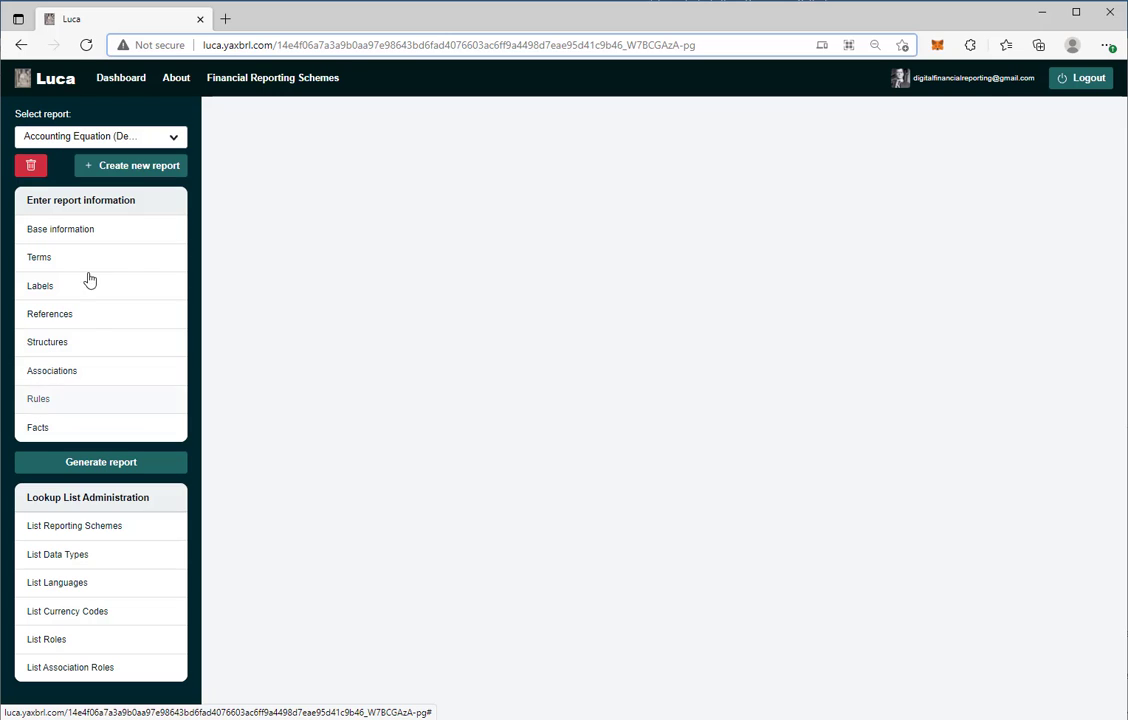
- Start a new base information record for the report with its code set to Local
left_click(46, 238)
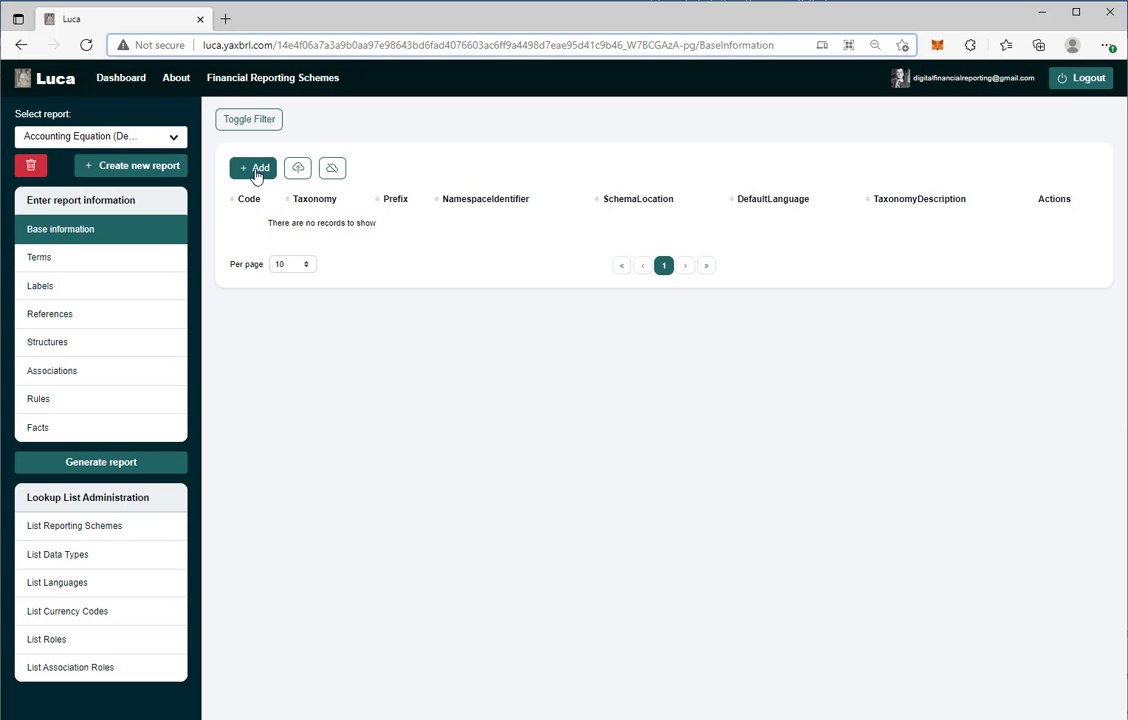
left_click(256, 172)
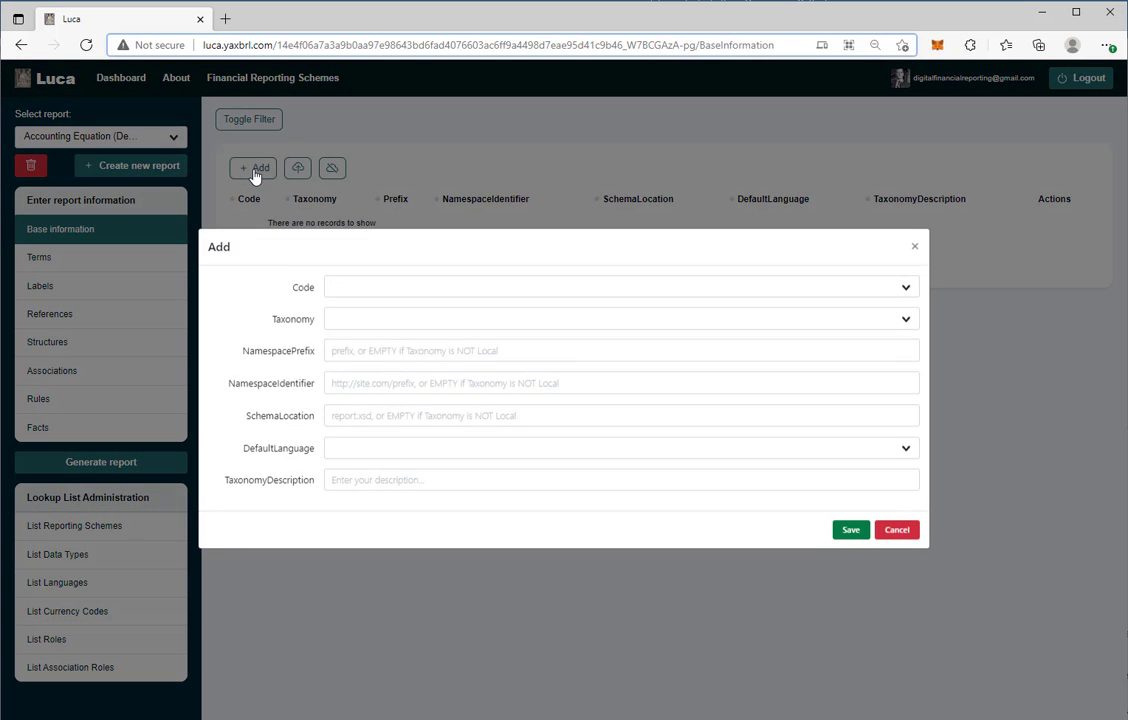
left_click(362, 292)
left_click(362, 312)
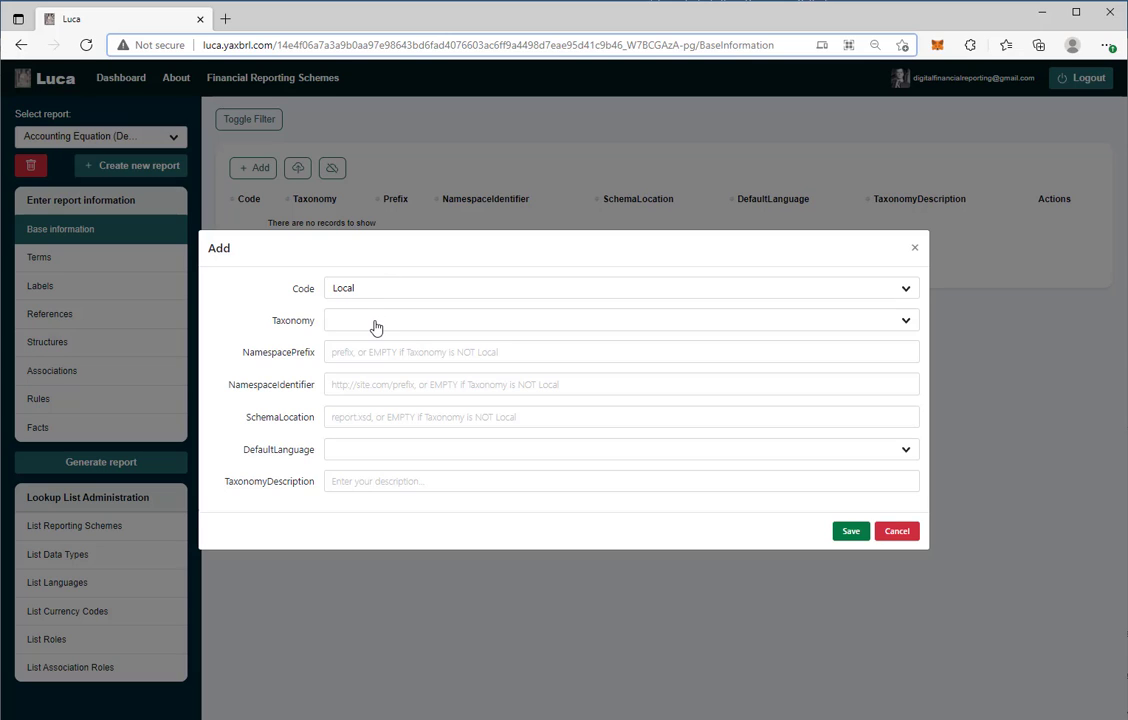
- Look through the taxonomies offered for the Local code and for the Import code, leaving the taxonomy unselected
left_click(372, 324)
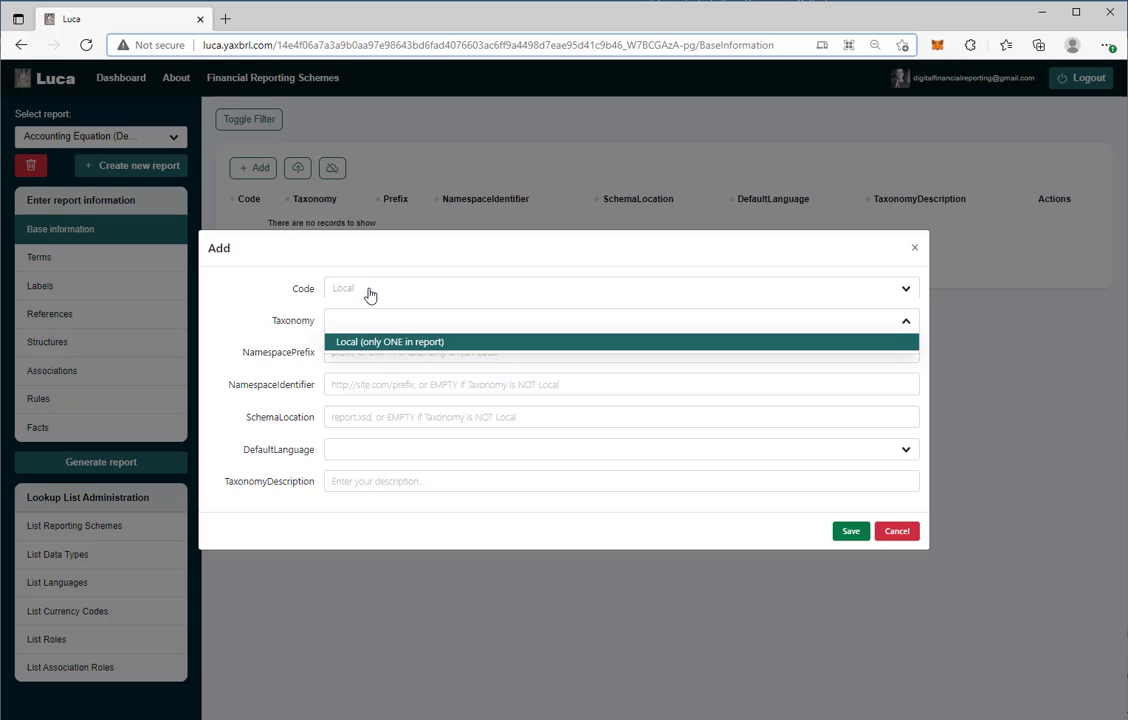
left_click(372, 291)
left_click(367, 328)
left_click(368, 324)
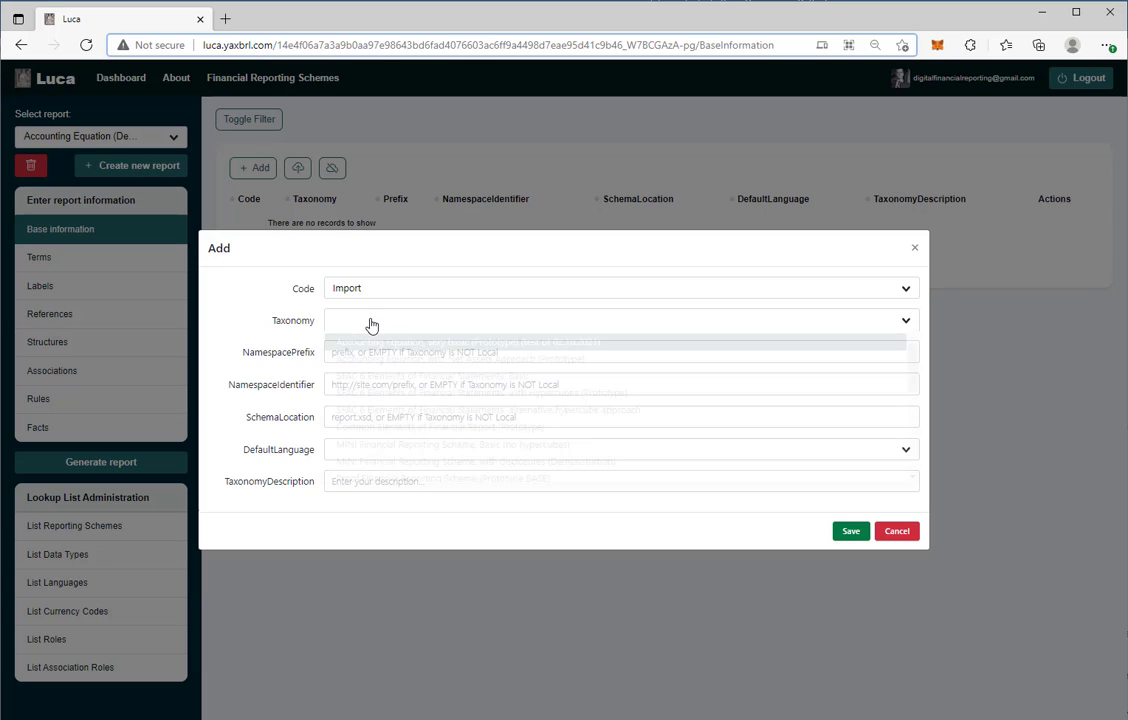
left_click_drag(912, 352, 914, 465)
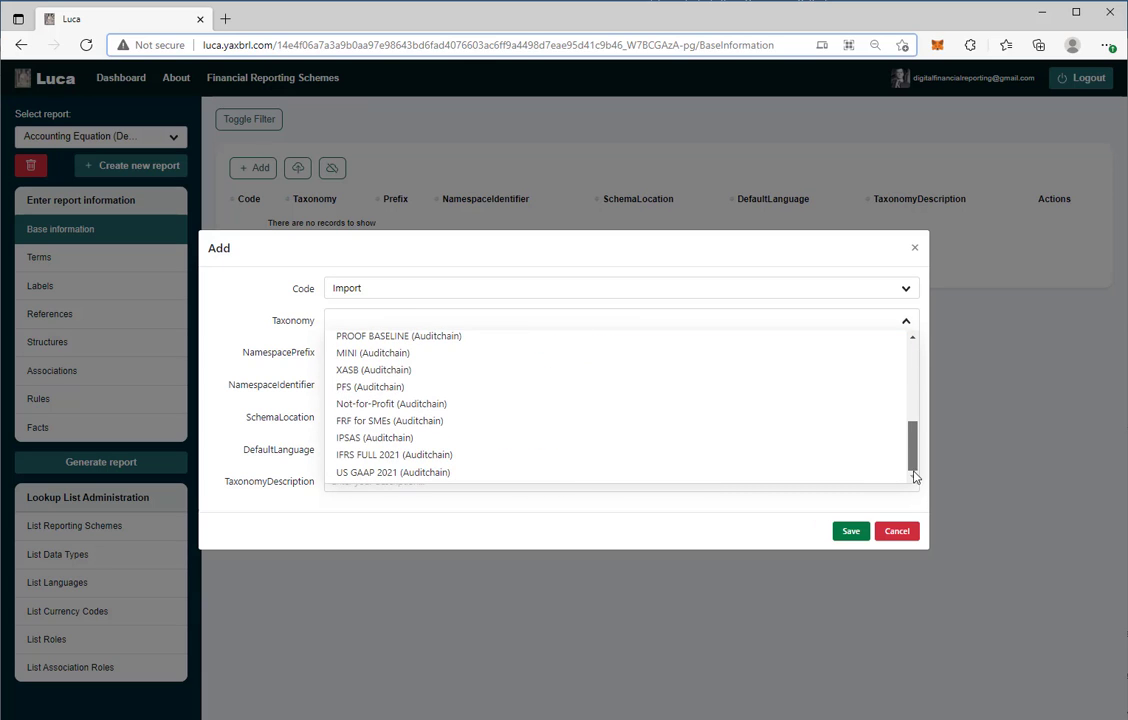
scroll(846, 456, "up", 5)
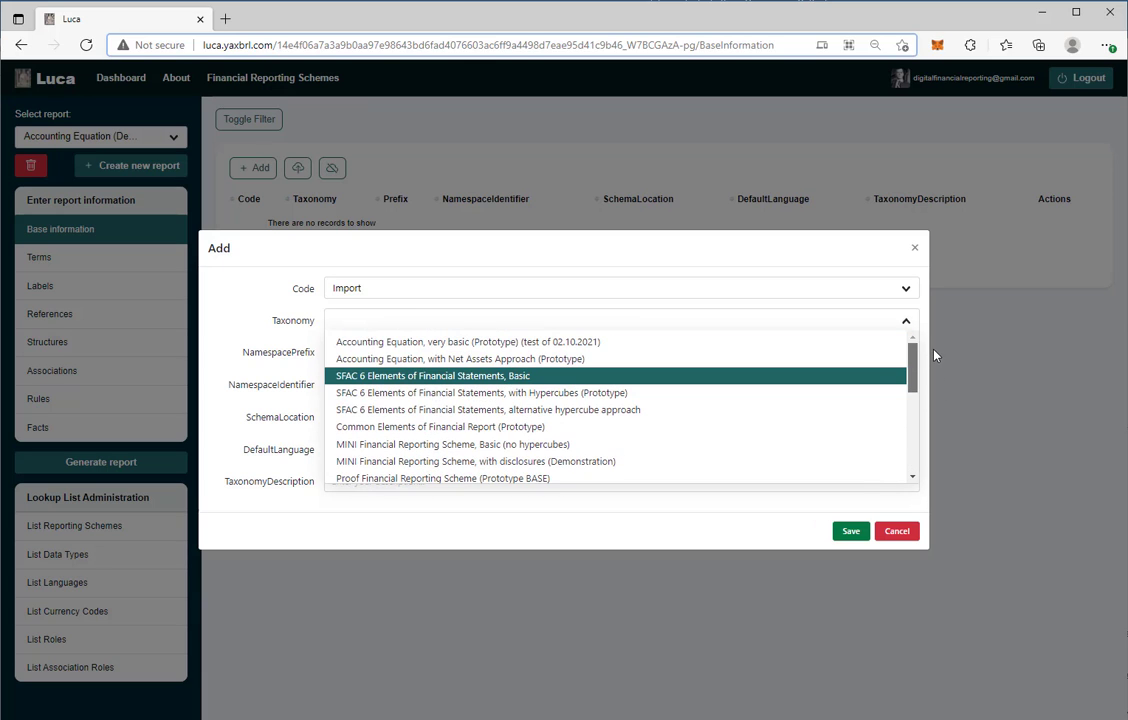
left_click(908, 322)
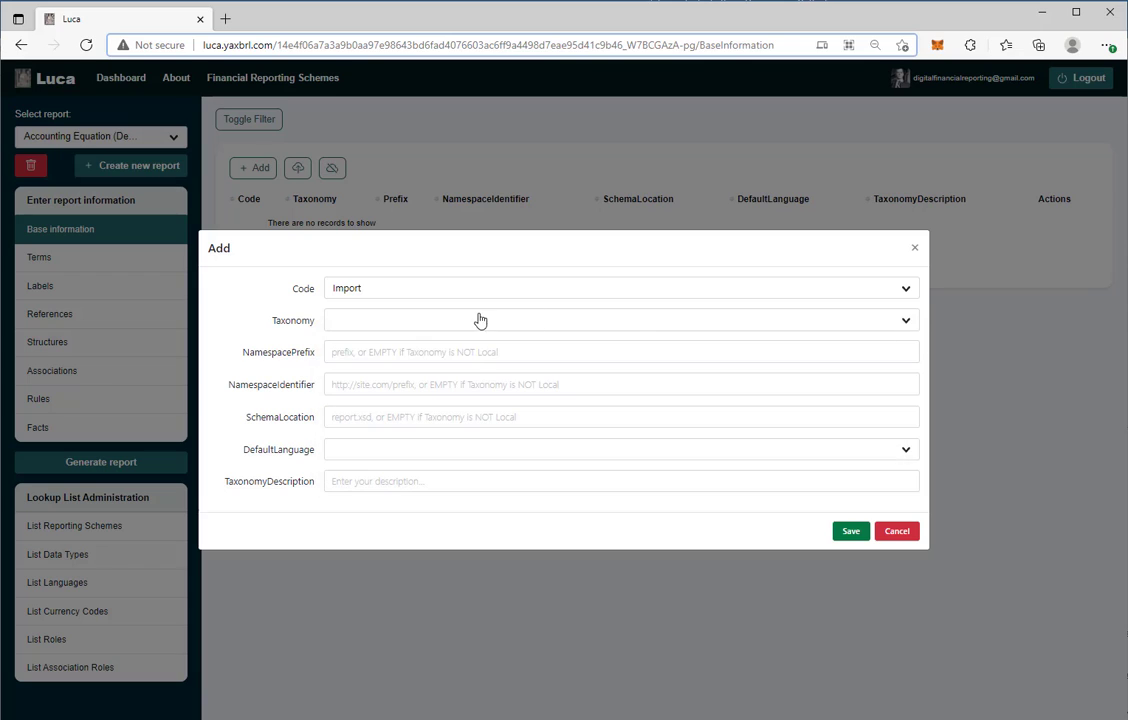
- Set the record's code to Local and its taxonomy to "Local (only ONE in report)"
left_click(368, 290)
left_click(370, 308)
left_click(358, 325)
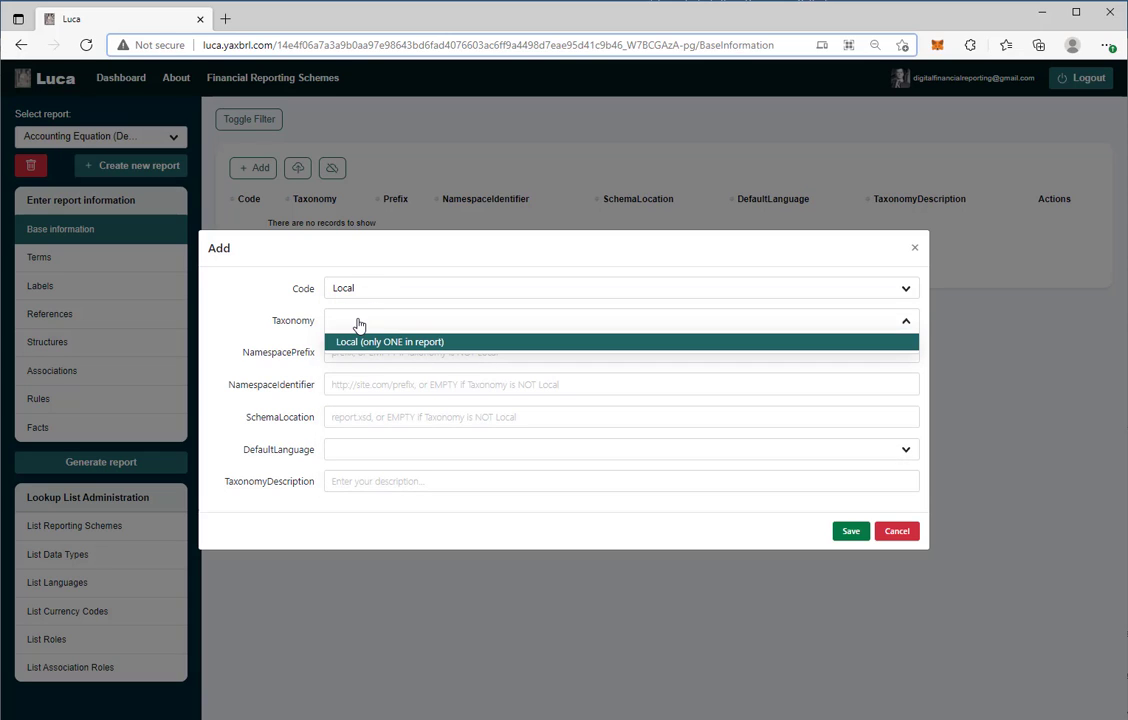
left_click(360, 346)
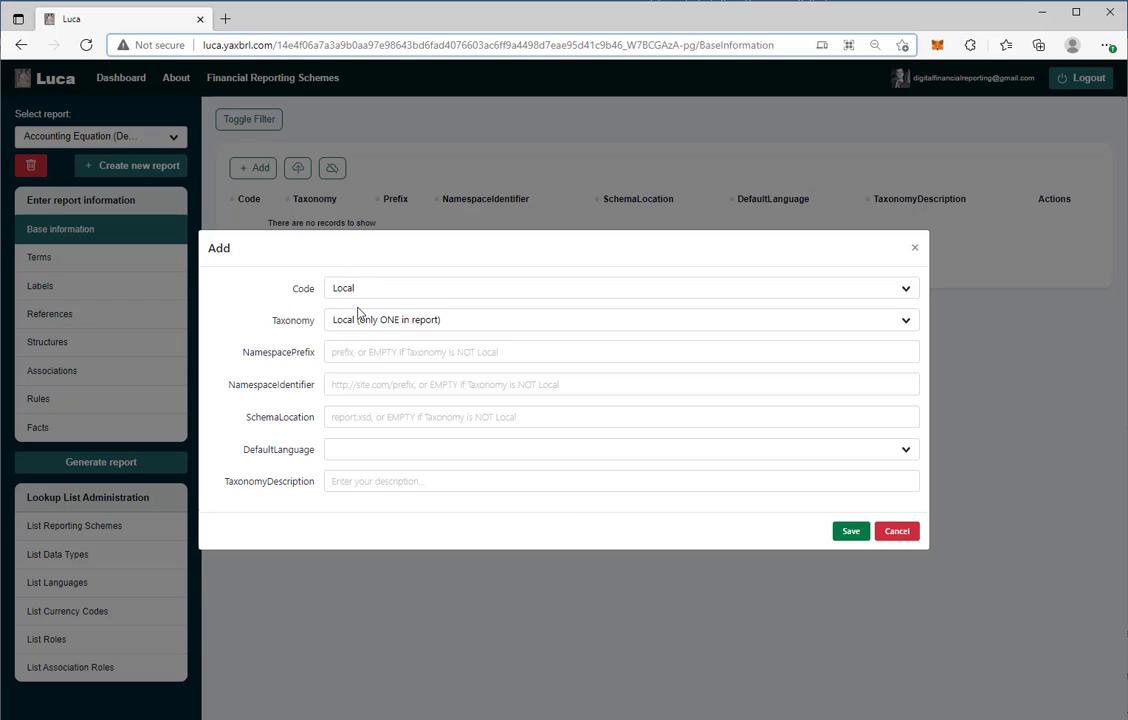
left_click(367, 354)
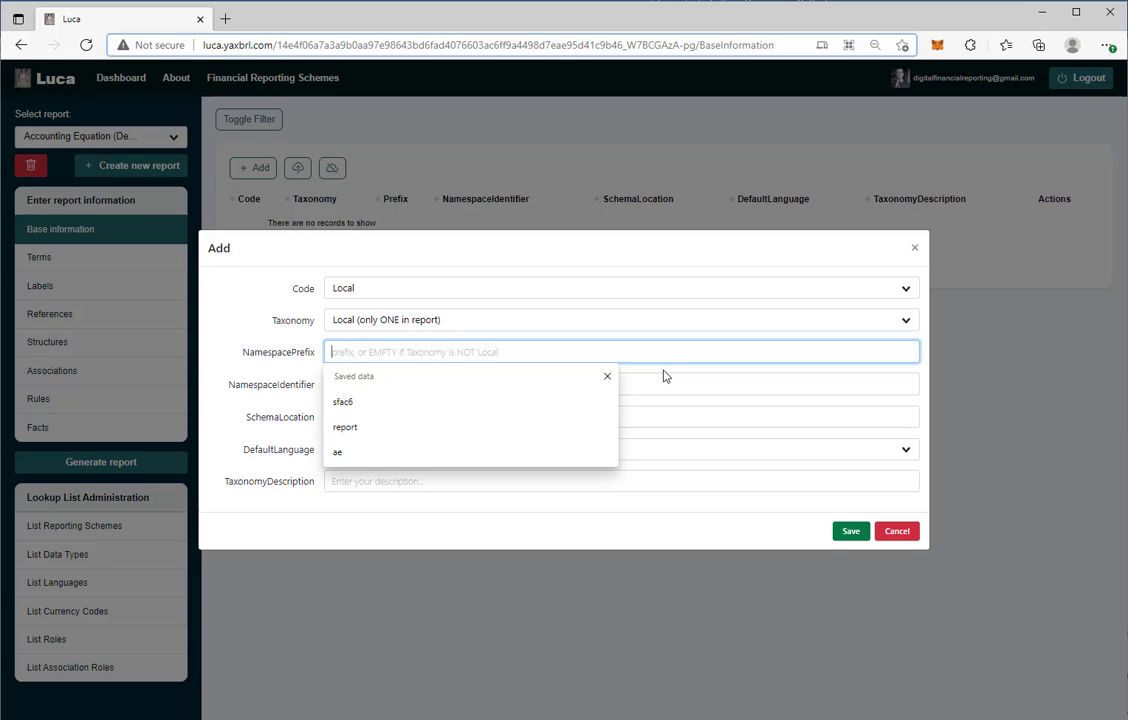
type("re")
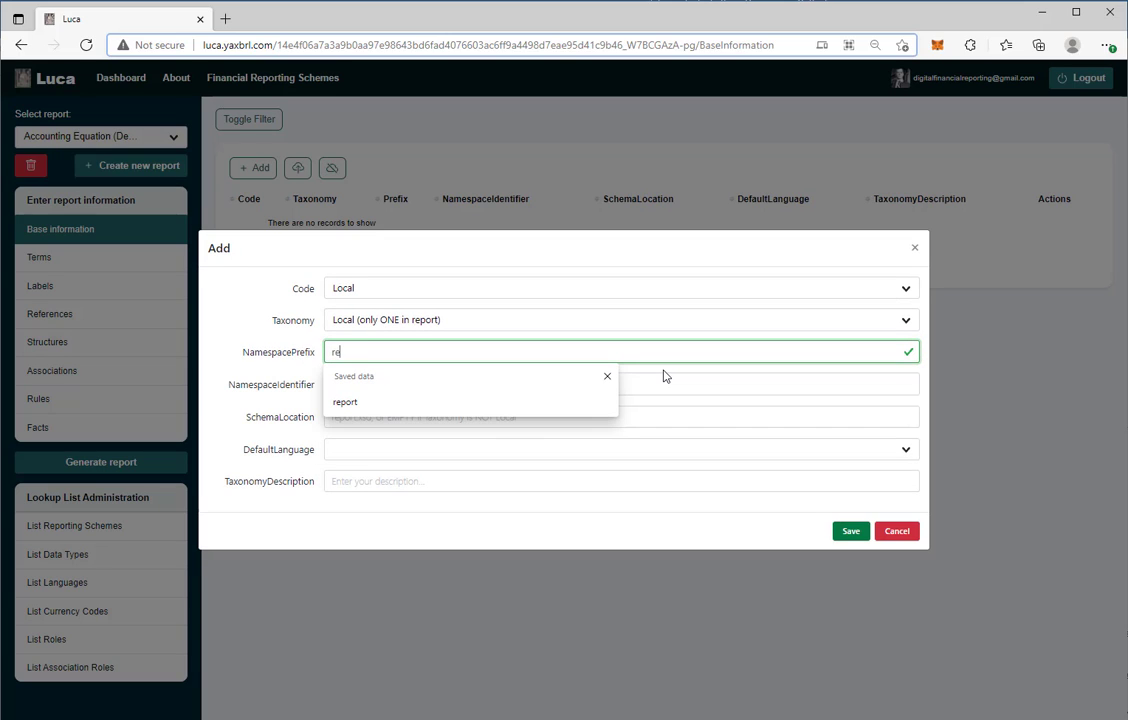
type("port")
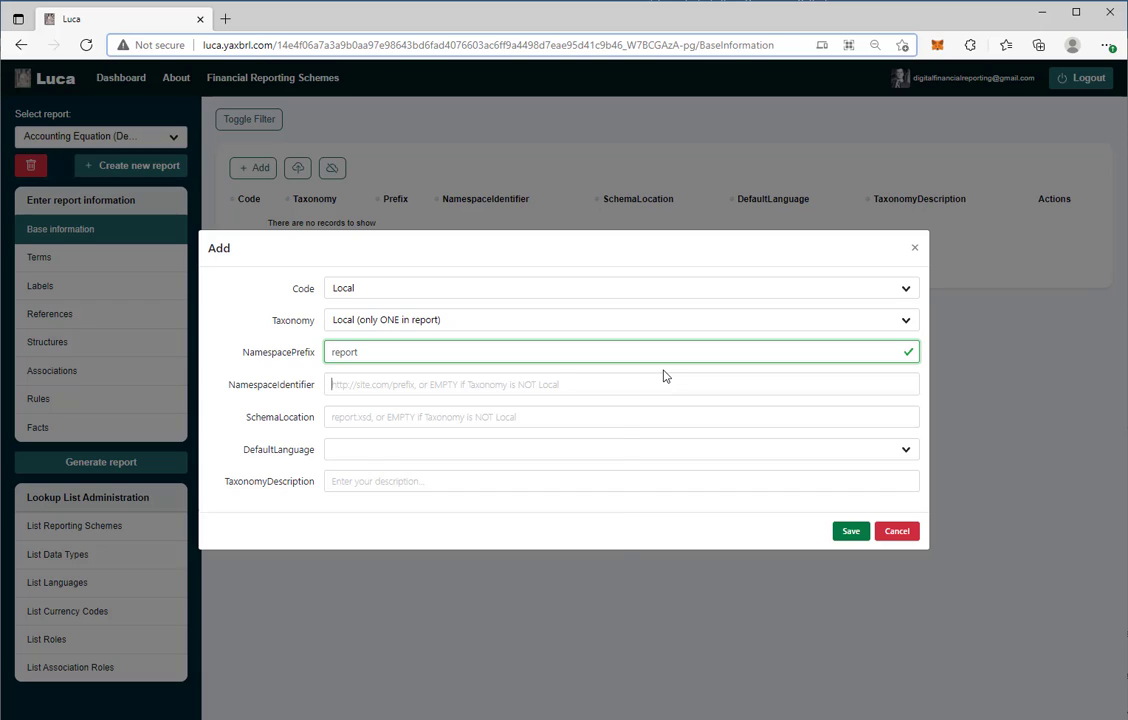
left_click(663, 378)
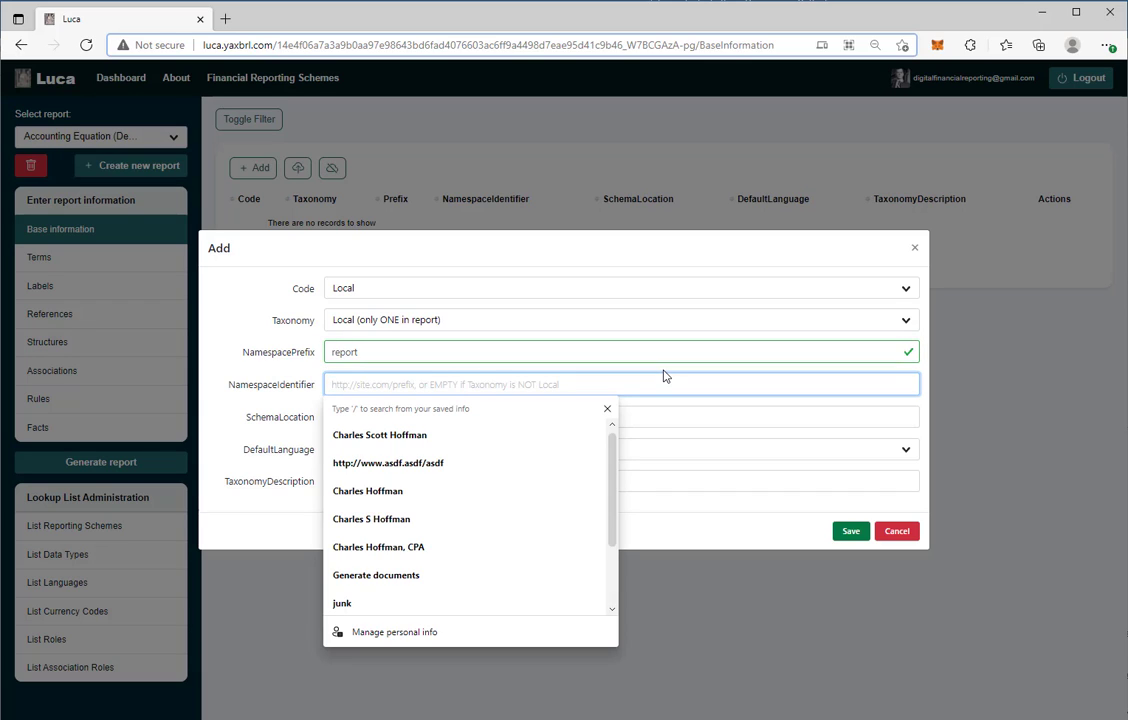
left_click(419, 465)
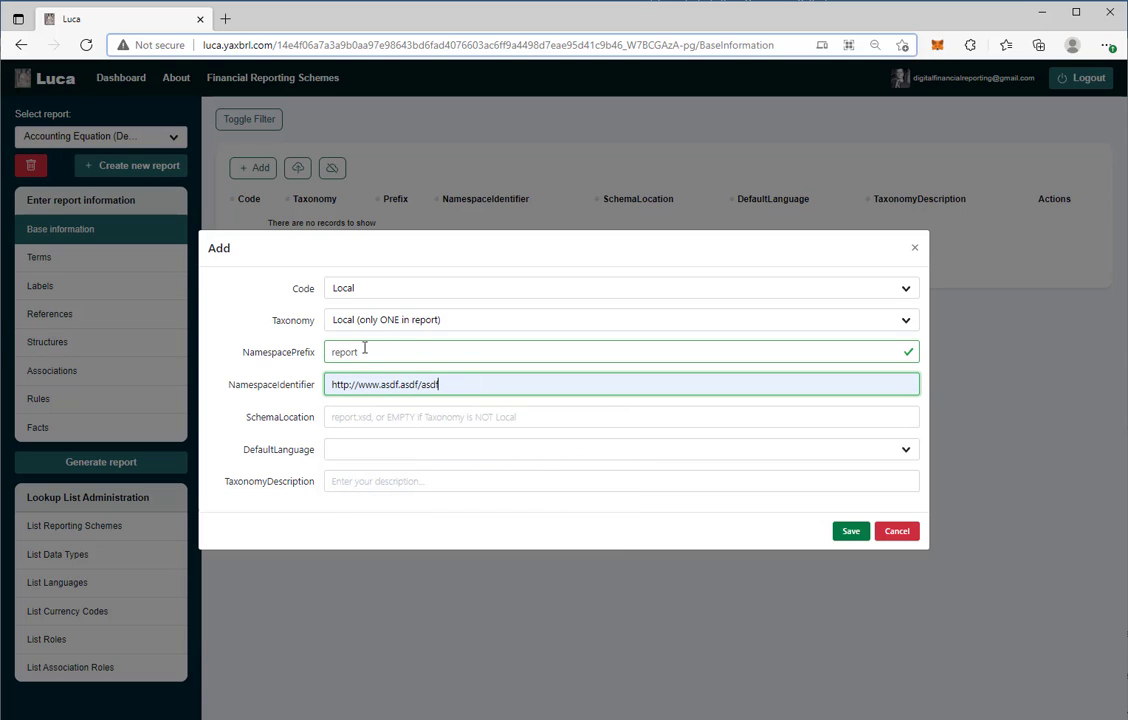
left_click(342, 386)
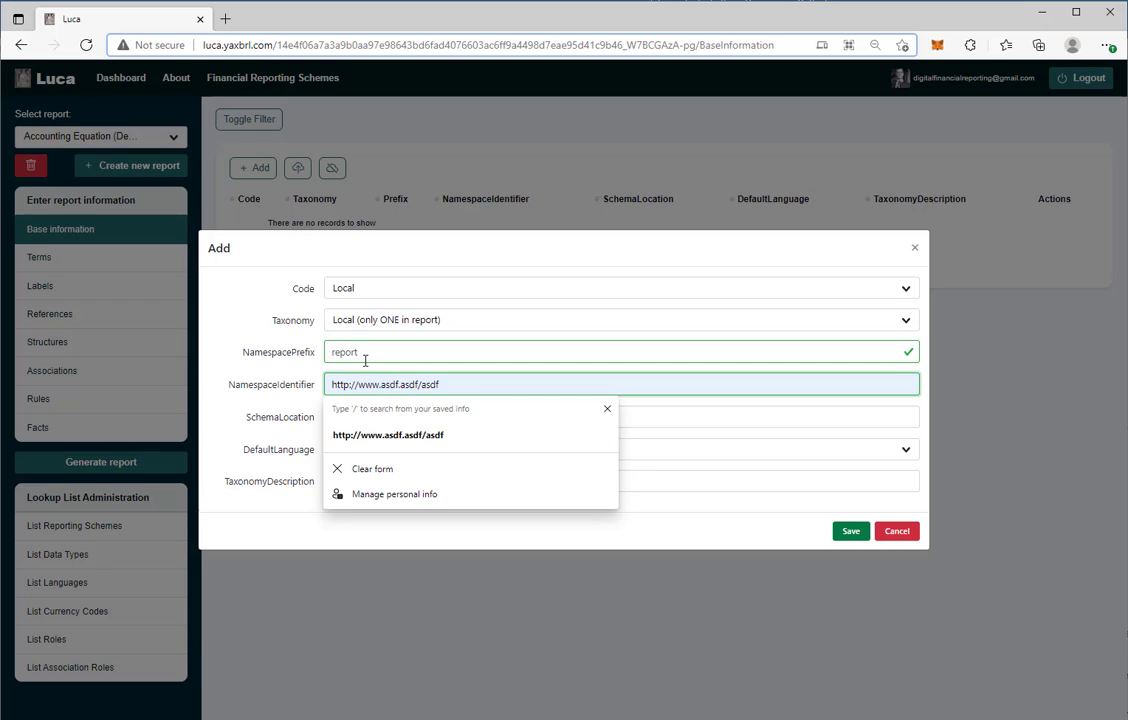
left_click(365, 361)
- Set the record's schema location to report.xsd and its default language to en
left_click(362, 421)
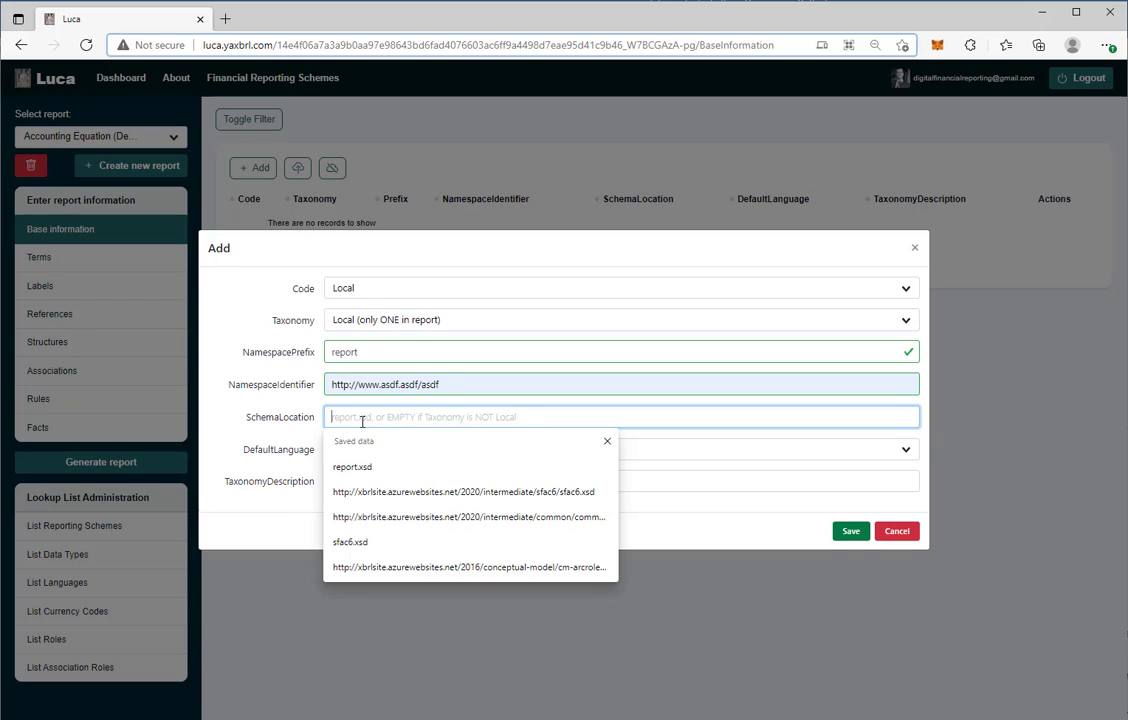
type("report")
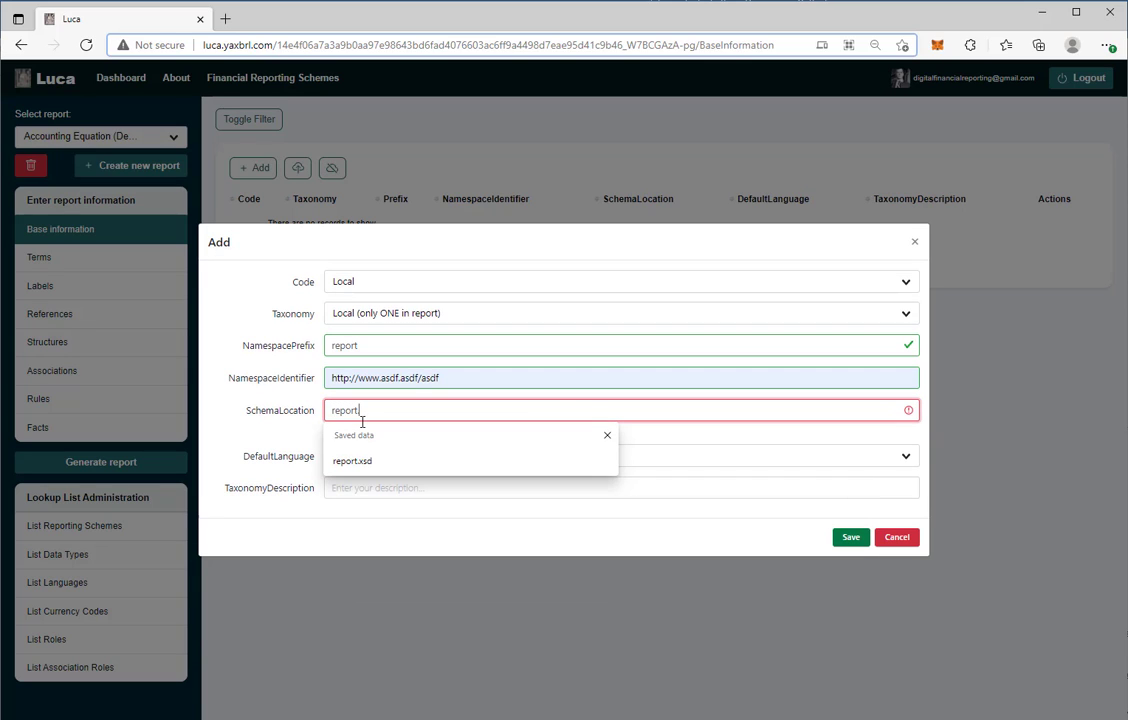
type(".xsd")
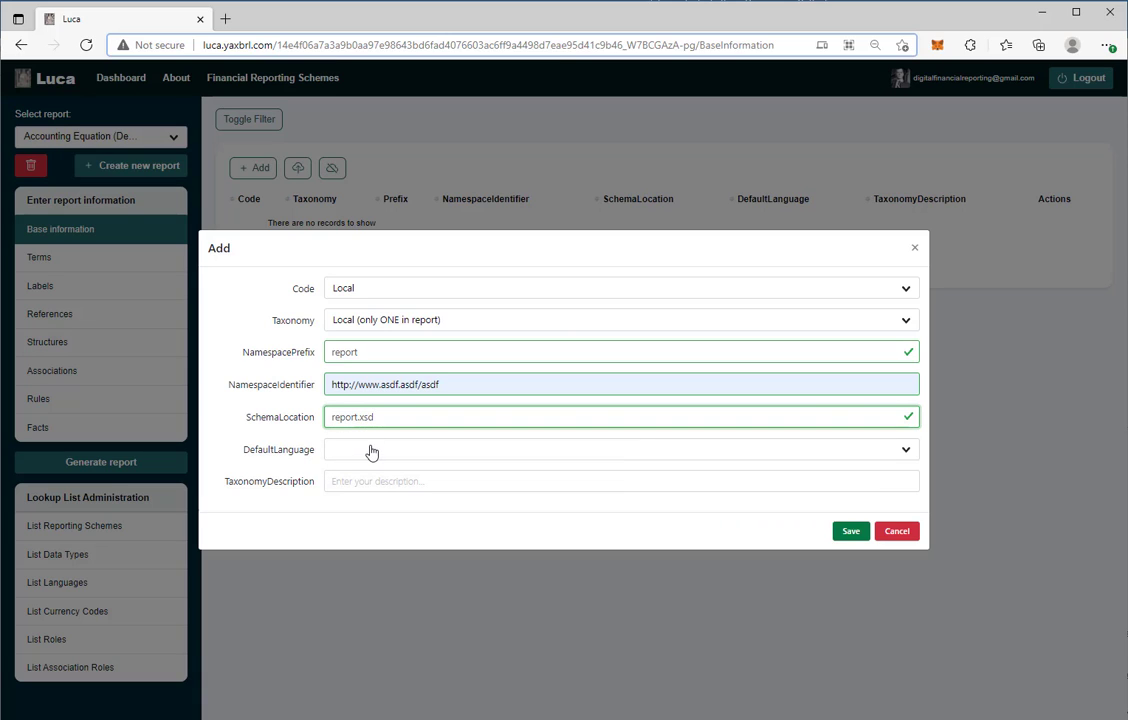
left_click(366, 452)
left_click(355, 480)
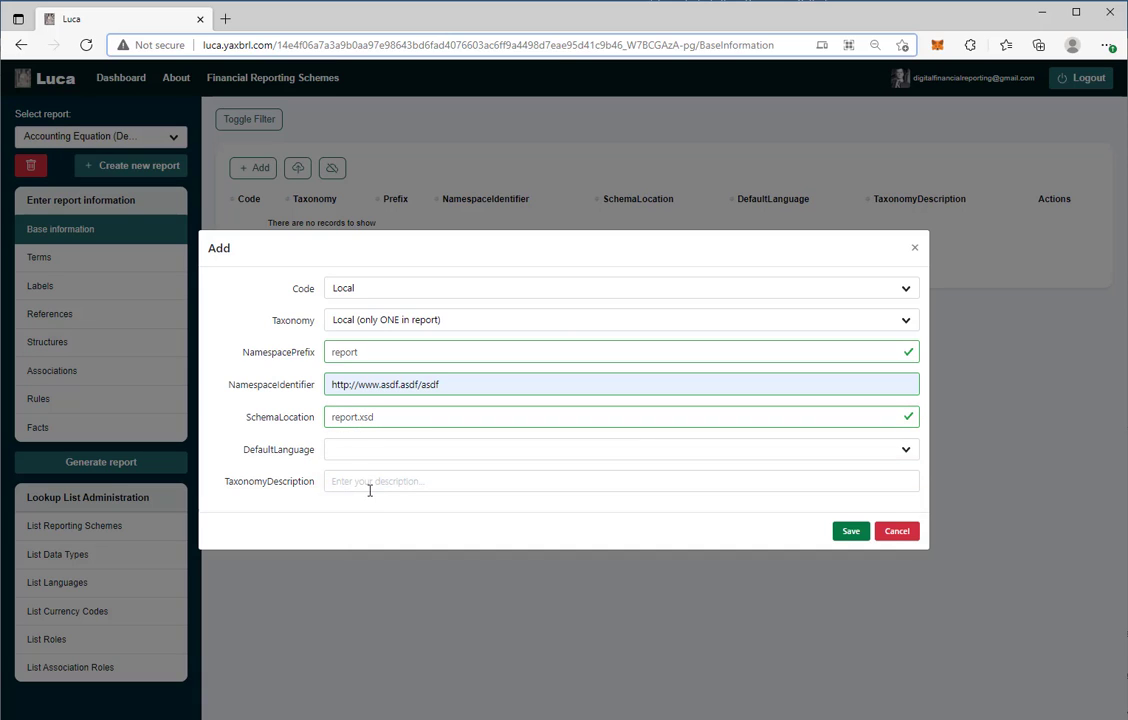
left_click(369, 459)
left_click(367, 472)
- Enter "This is a demo." as the taxonomy description and save the base information record
left_click(366, 480)
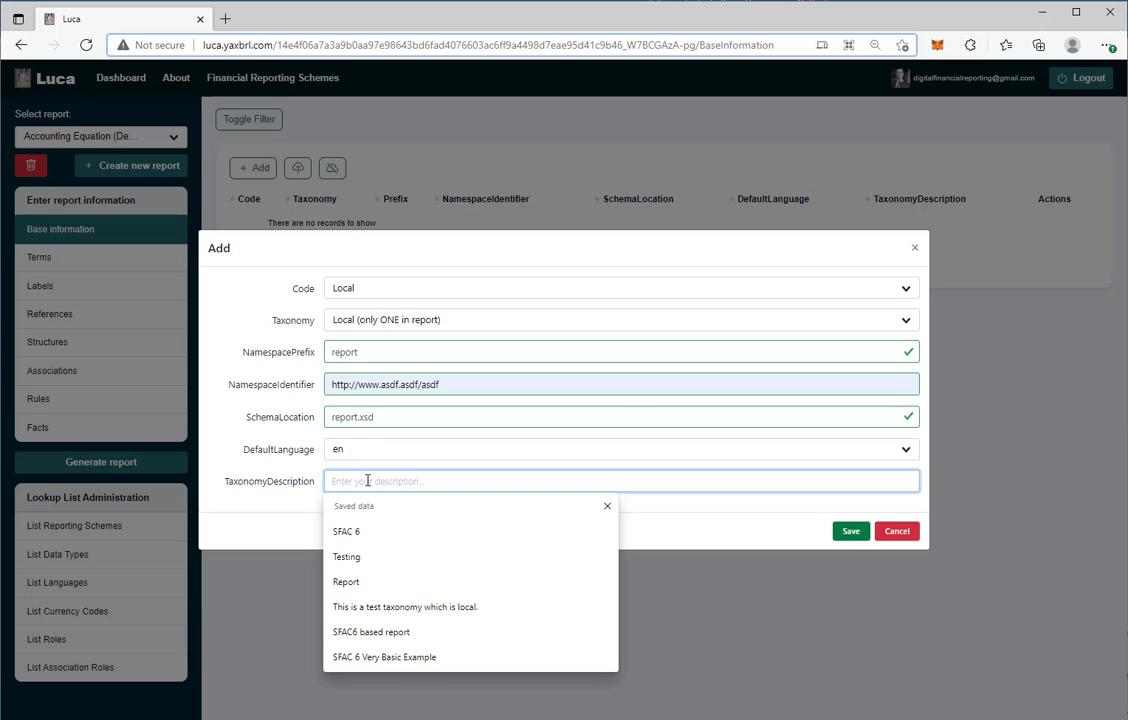
type("This is a t")
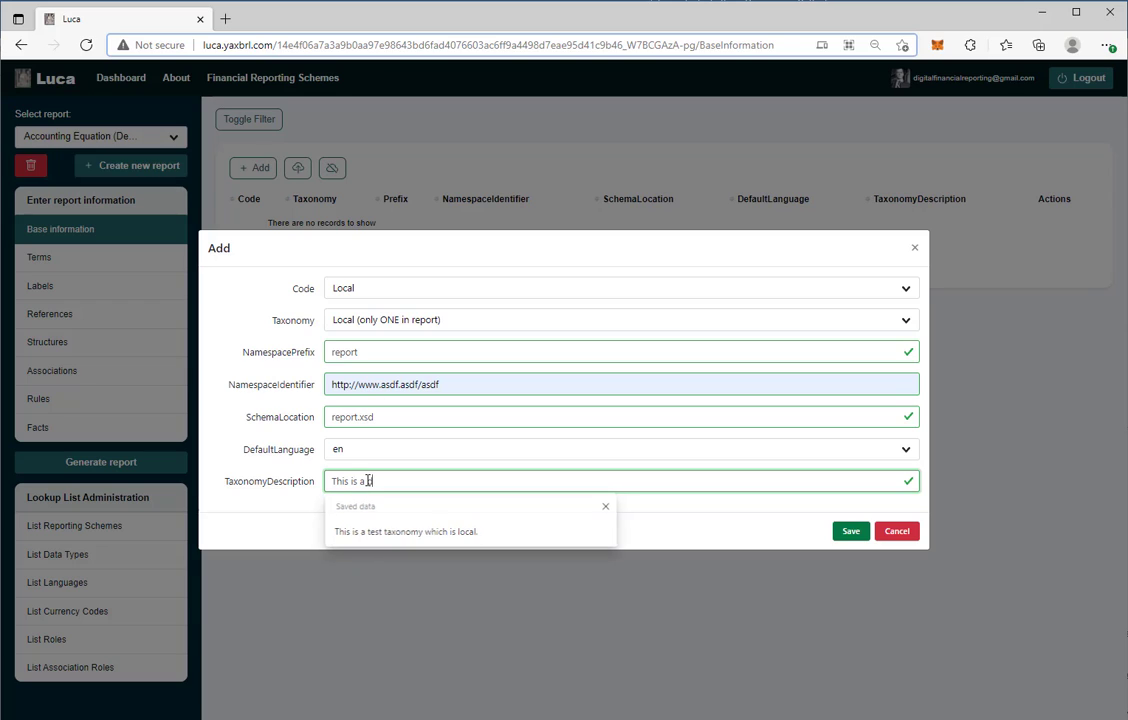
type("m")
type("mo.")
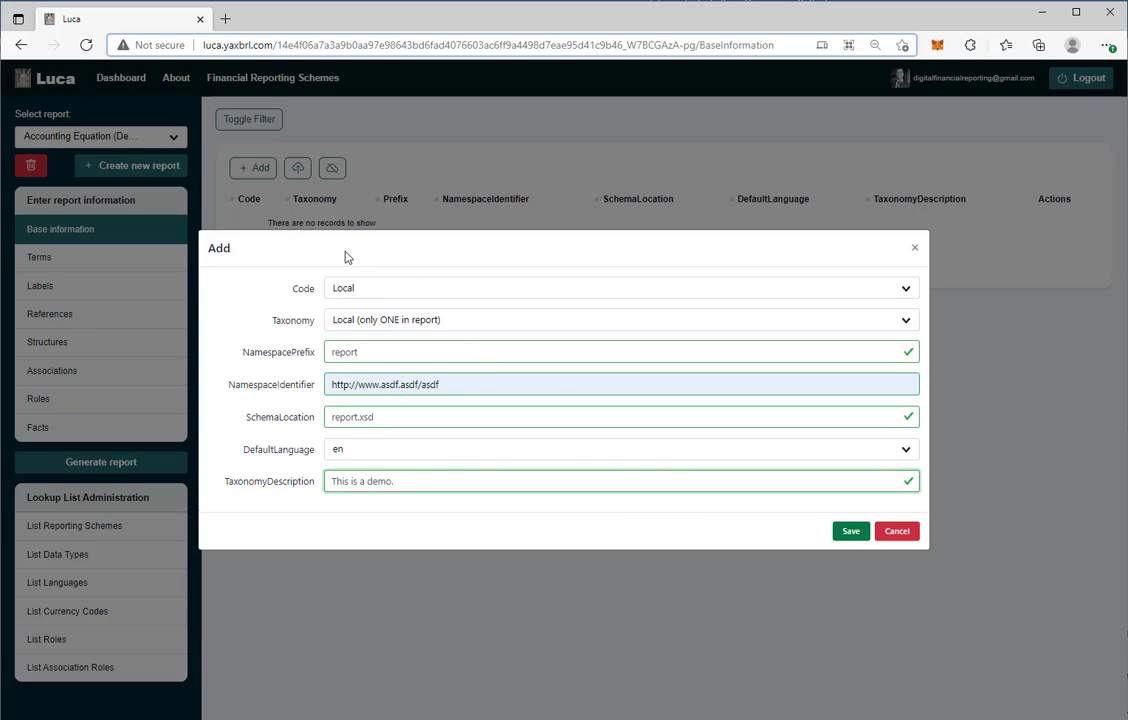
left_click(844, 540)
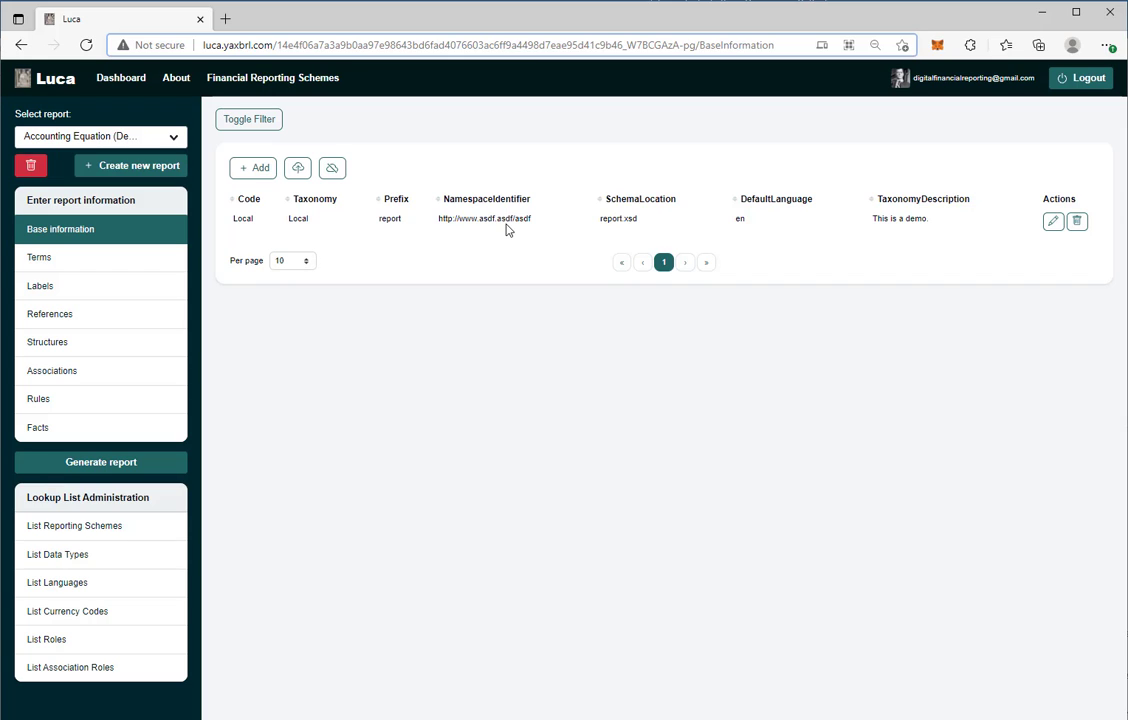
- Start a new record in the report's terms with prefix report and report element category Concept
left_click(33, 262)
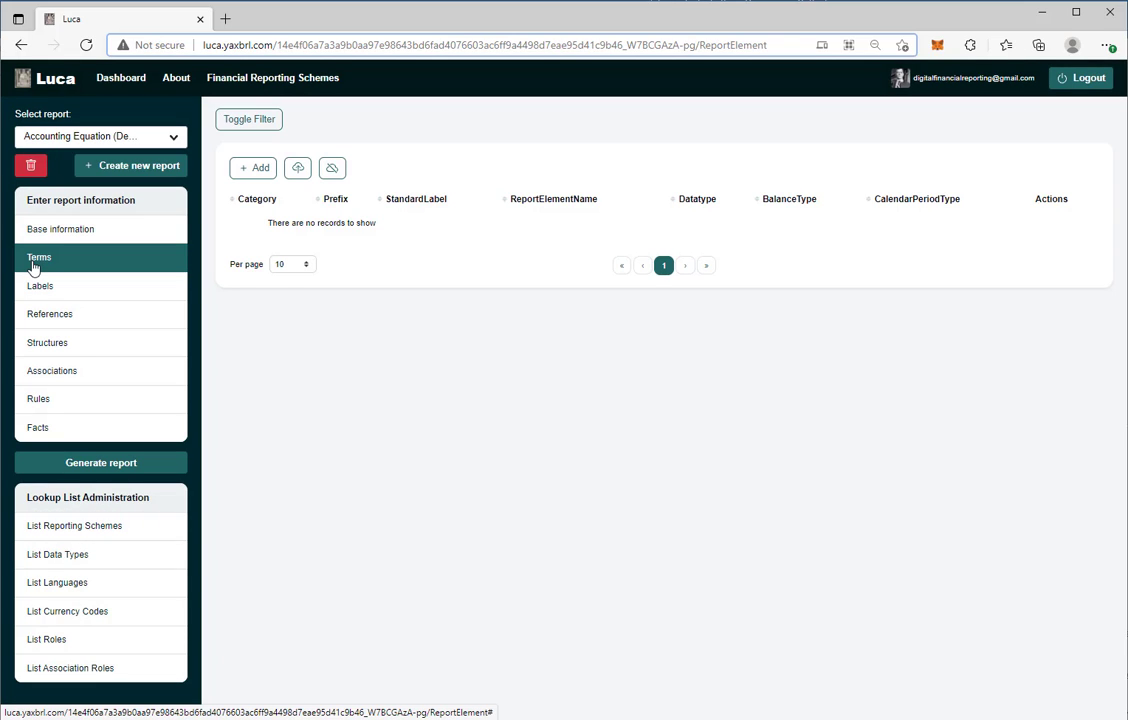
left_click(260, 171)
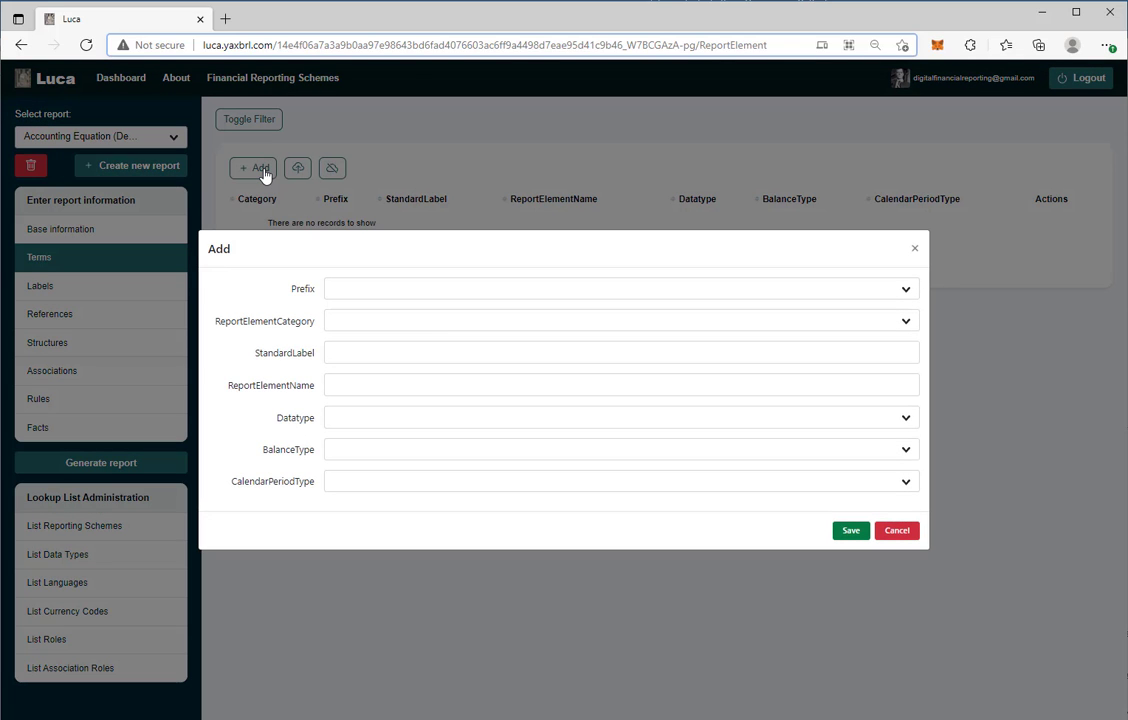
left_click(352, 294)
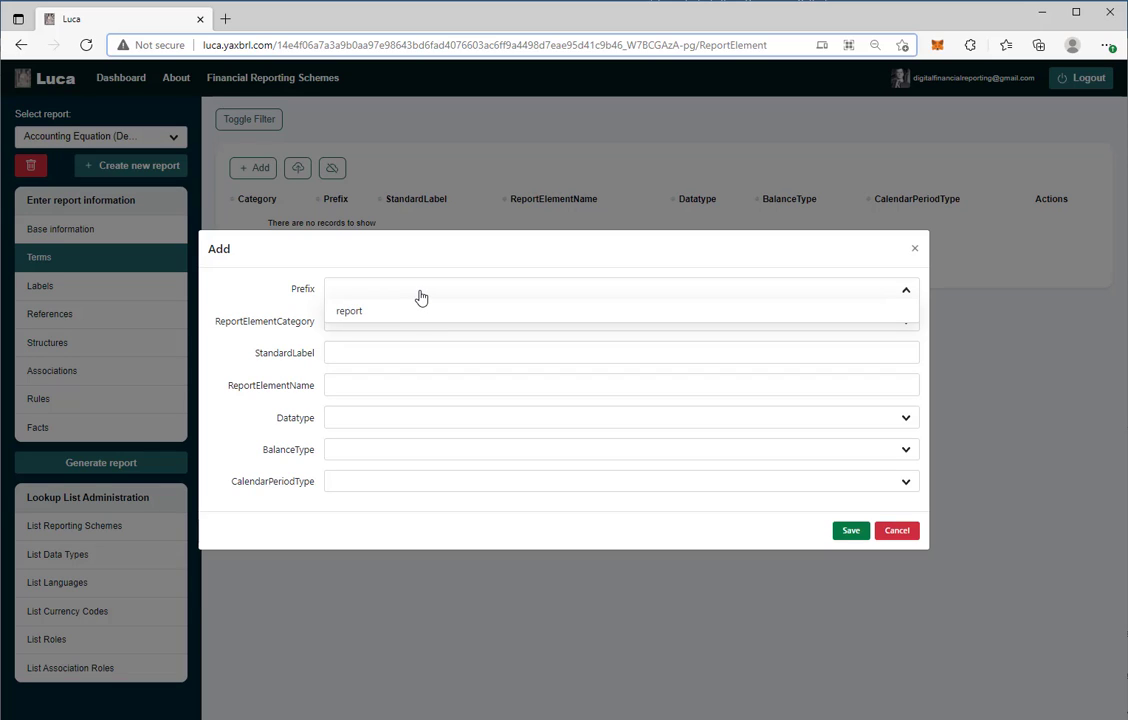
left_click(352, 314)
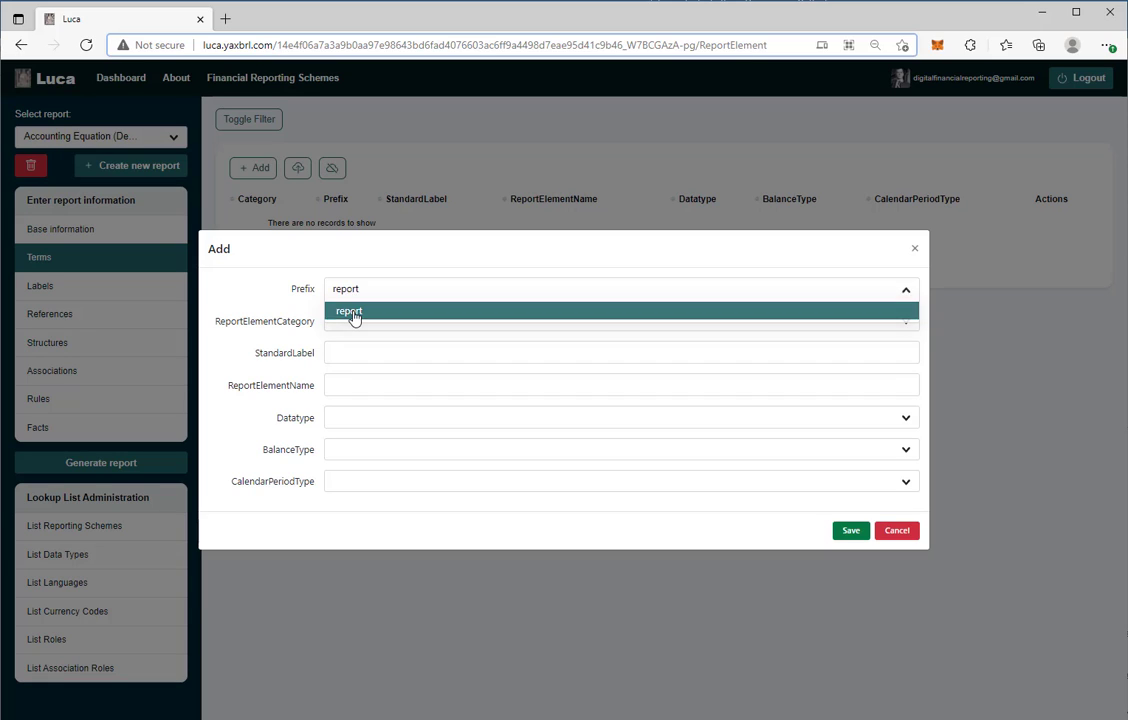
left_click(361, 322)
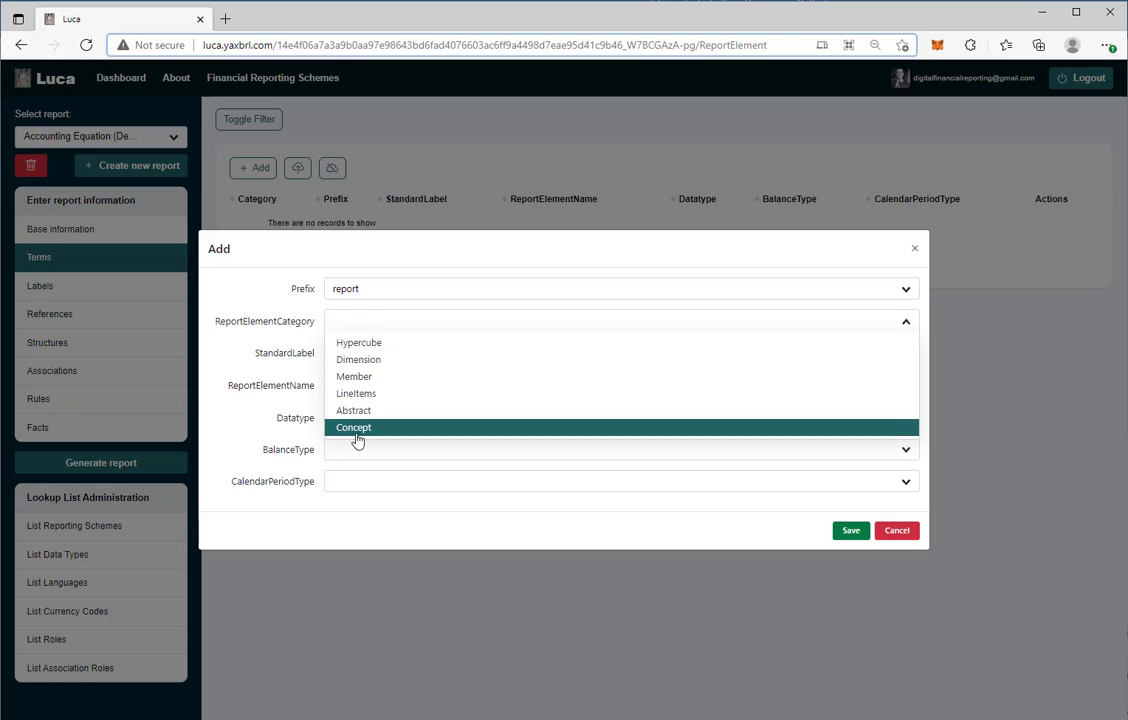
left_click(357, 428)
- Set both the standard label and the report element name of the new term to Assets
left_click(364, 353)
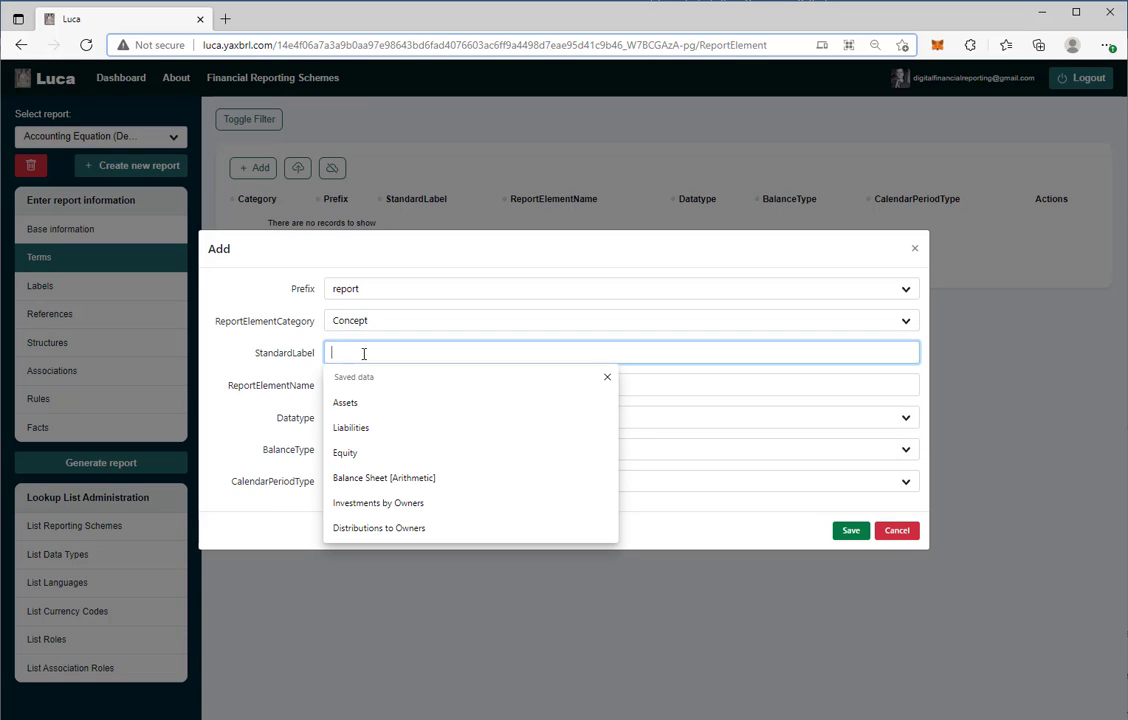
left_click(360, 404)
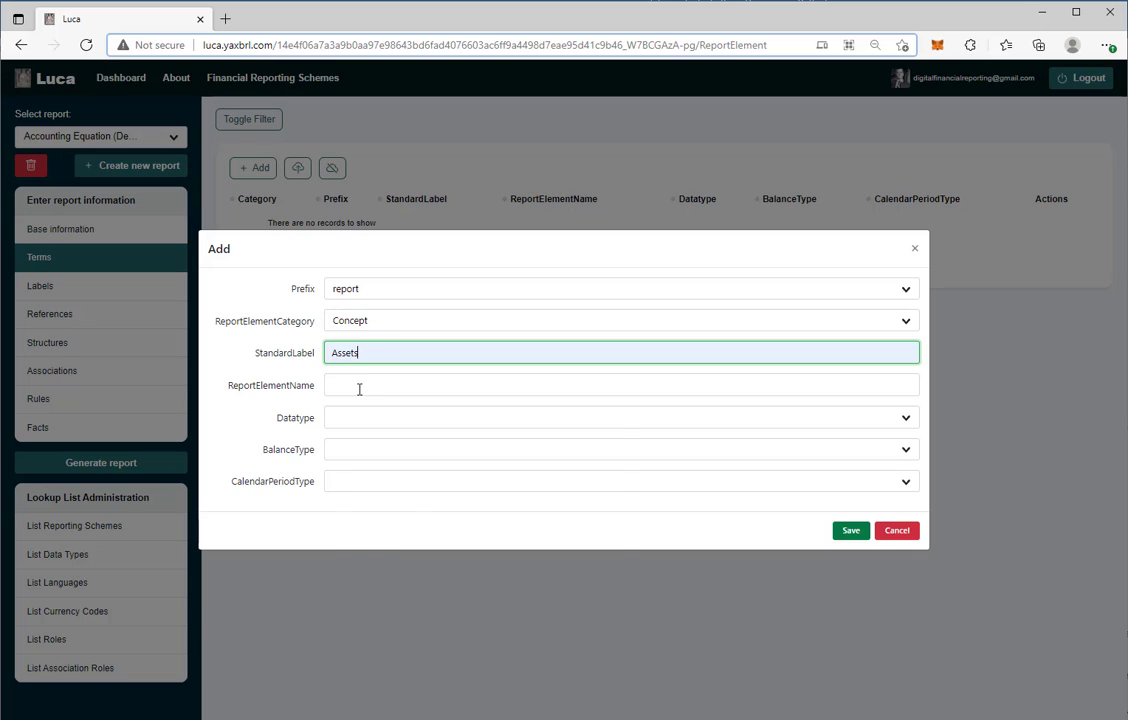
left_click(359, 389)
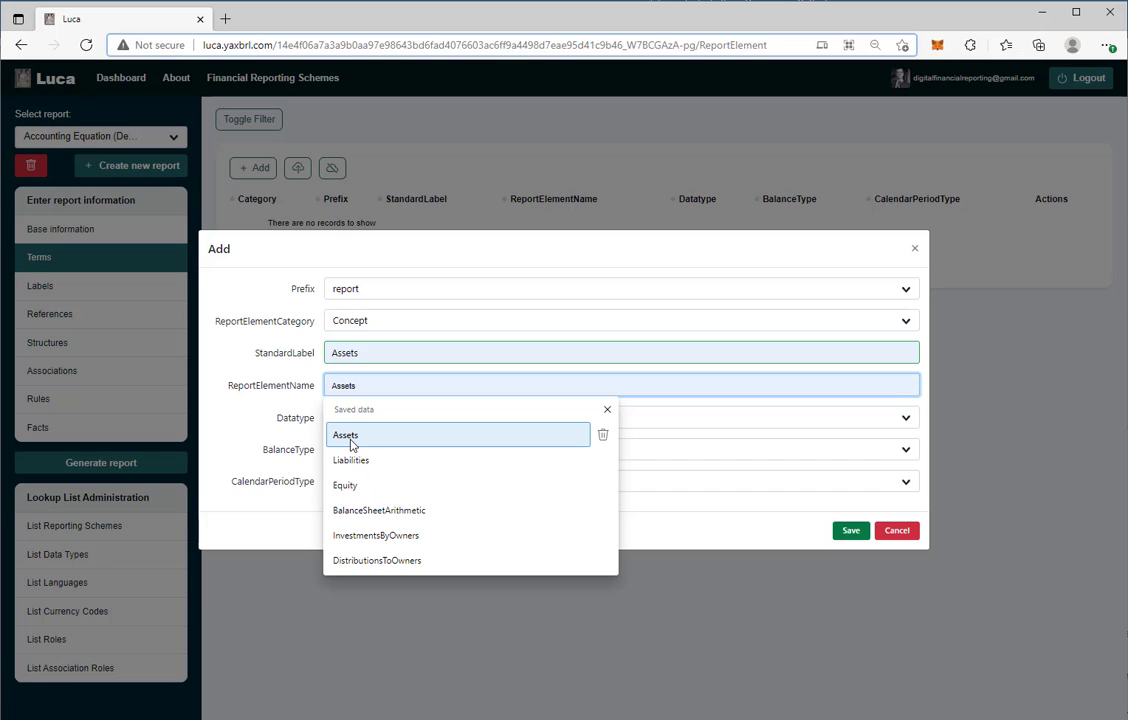
left_click(352, 438)
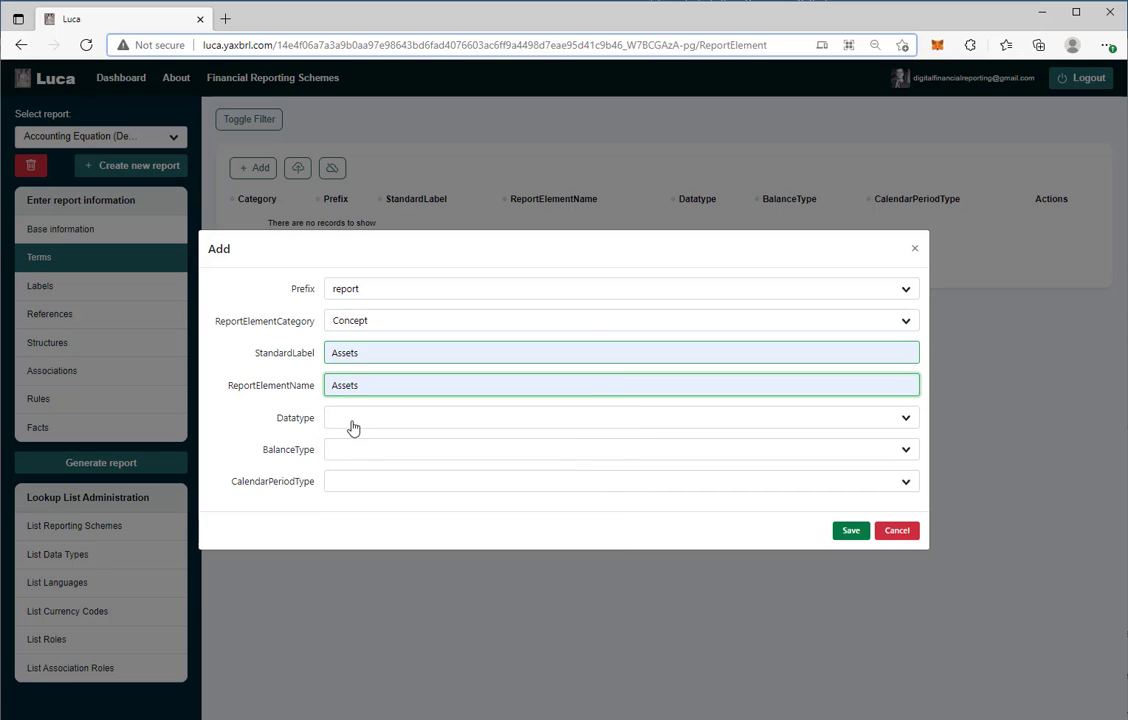
- Give the Assets term datatype Monetary, balance type Debit and calendar period type Instant, and save it
left_click(352, 422)
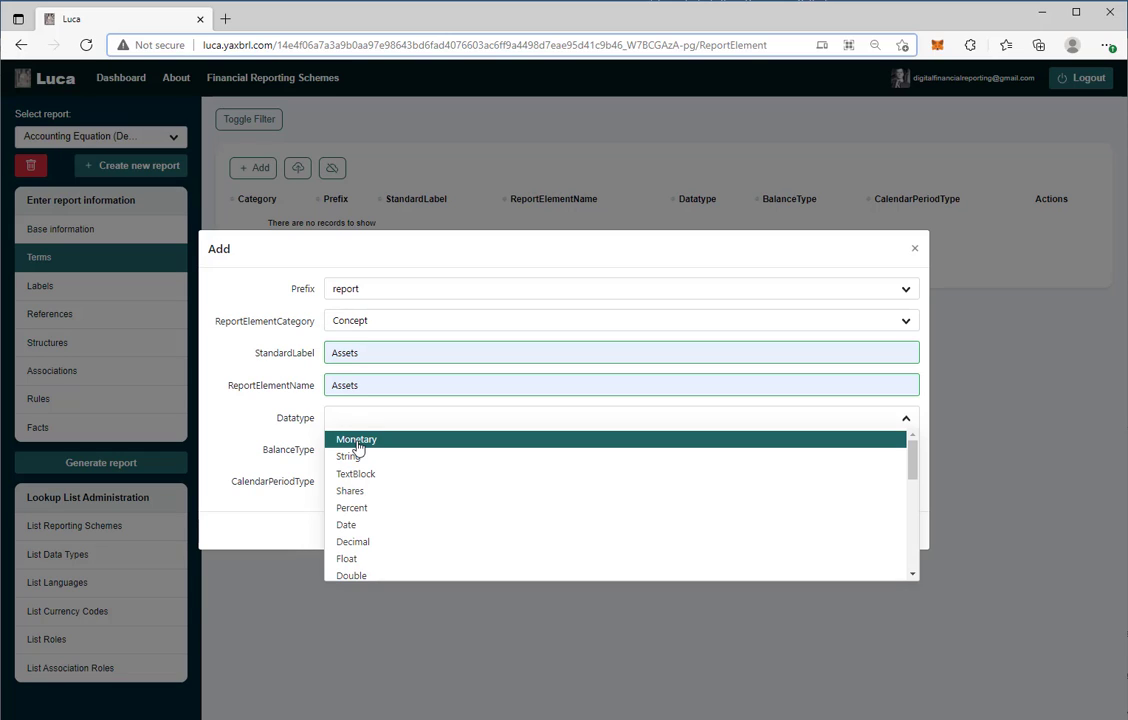
left_click(357, 445)
left_click(351, 455)
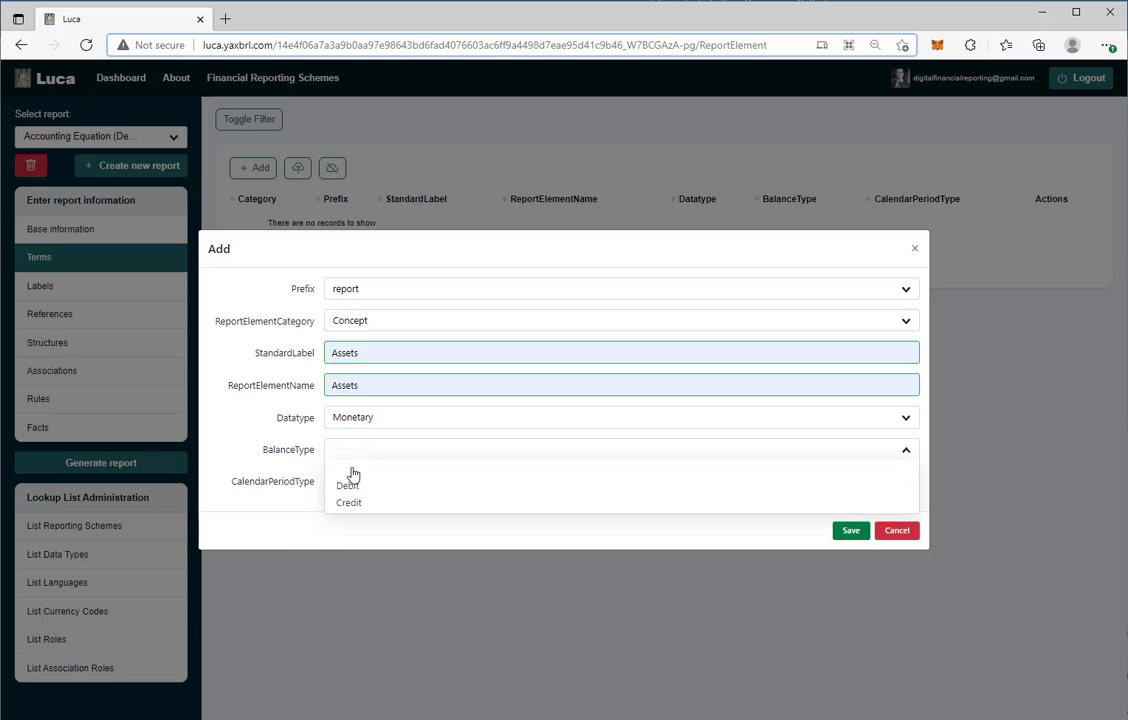
left_click(350, 486)
left_click(357, 490)
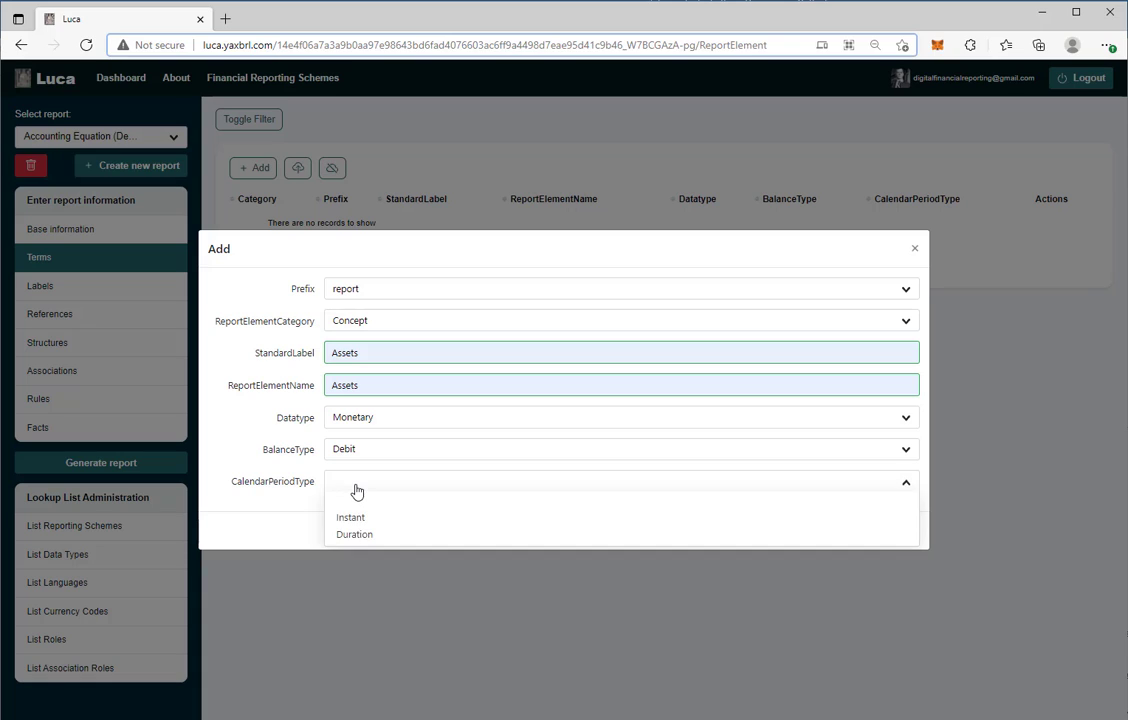
left_click(358, 519)
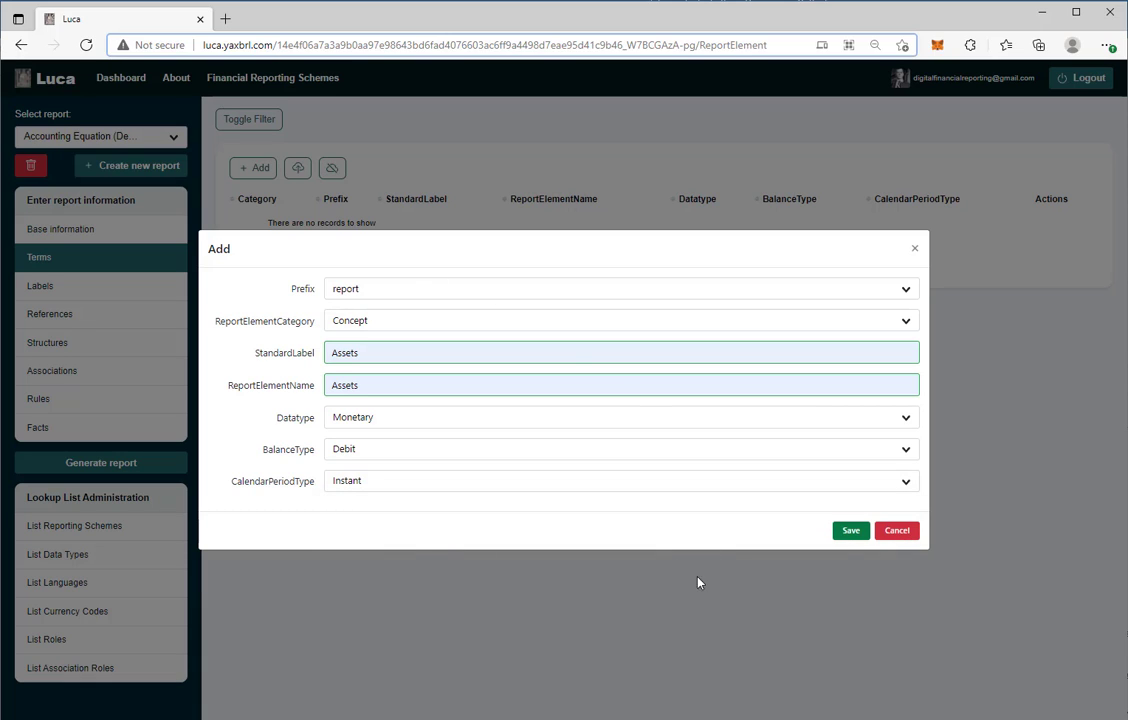
left_click(847, 535)
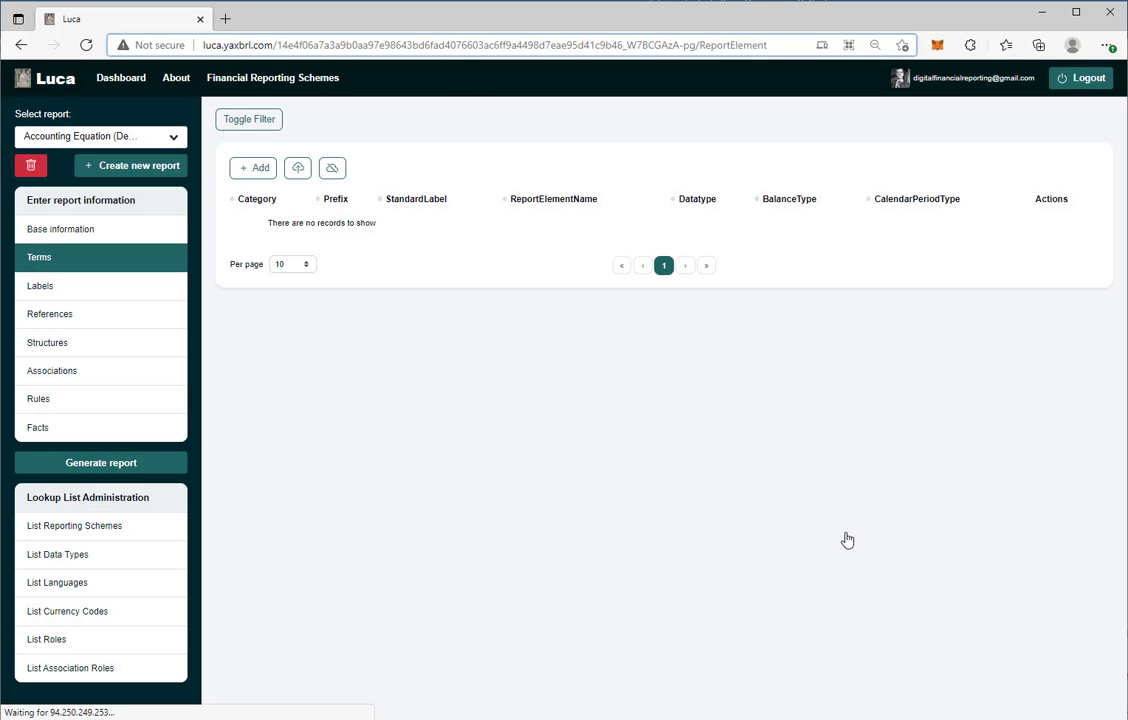
- Start a second term record with prefix report and report element category Concept
left_click(260, 170)
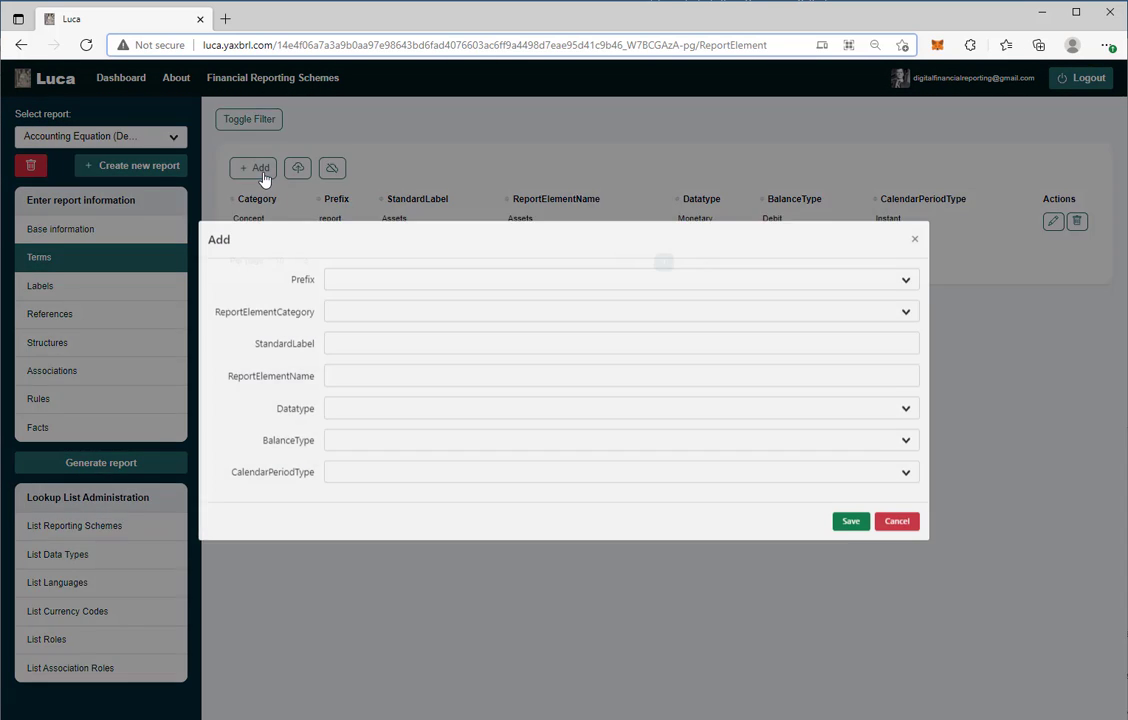
left_click(336, 289)
left_click(341, 314)
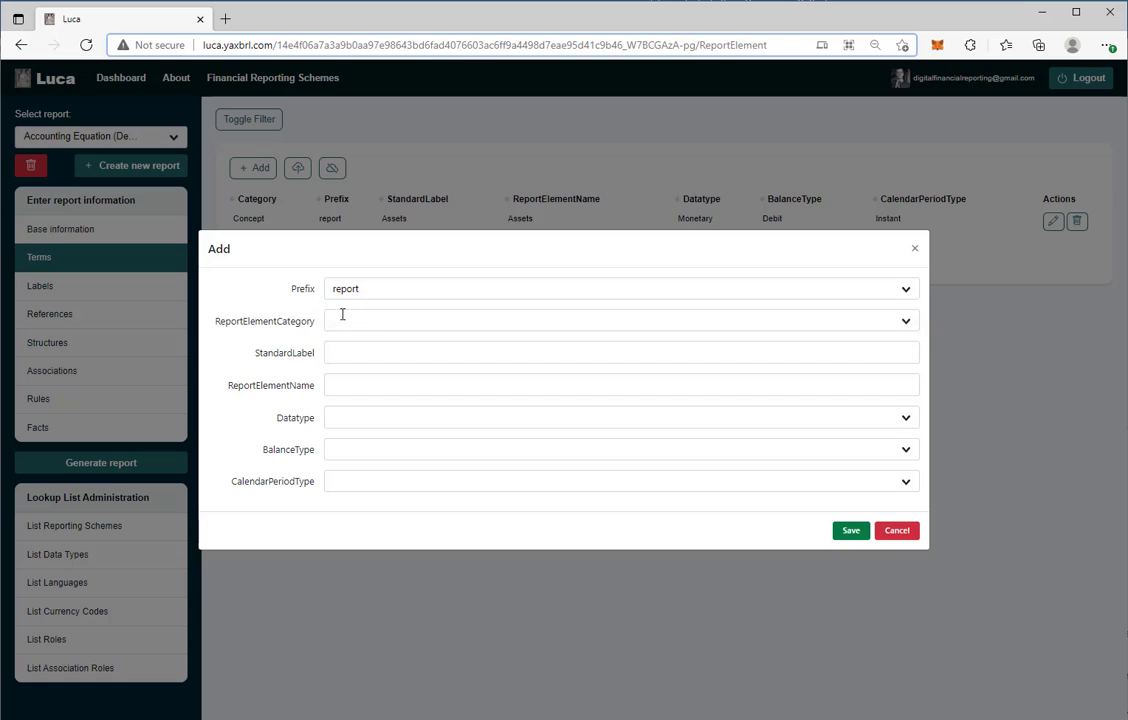
left_click(344, 320)
left_click(351, 432)
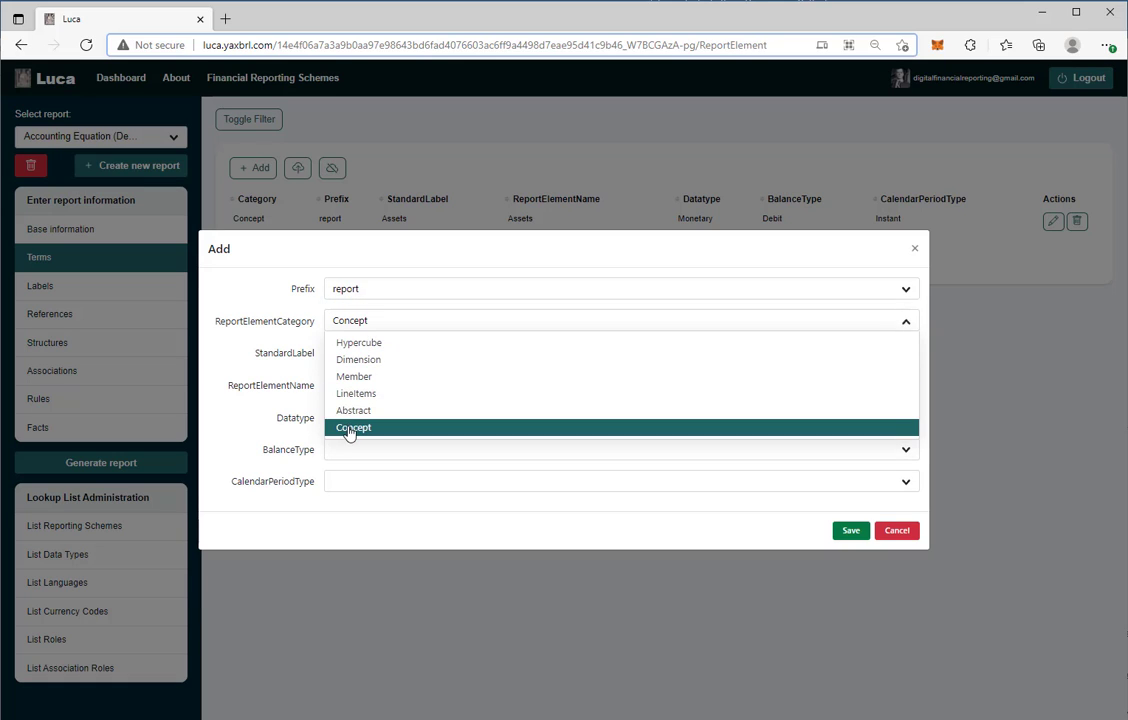
- Set both the standard label and the report element name of the second term to Liabilities
left_click(367, 353)
left_click(355, 429)
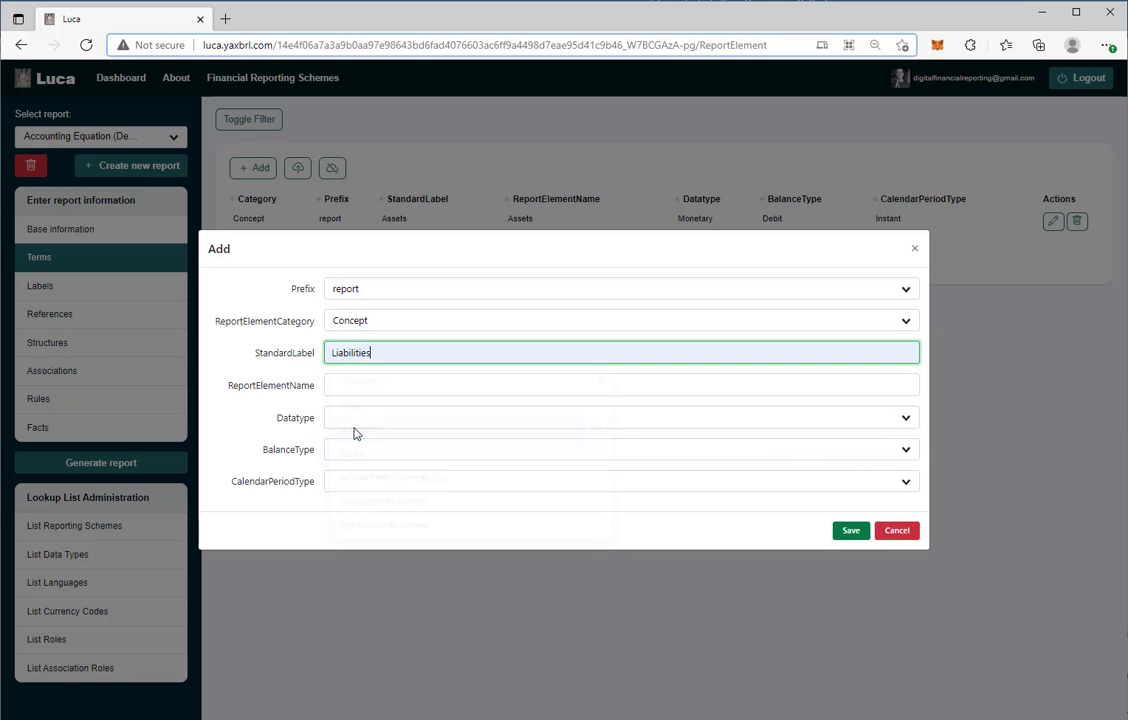
left_click(358, 385)
left_click(358, 459)
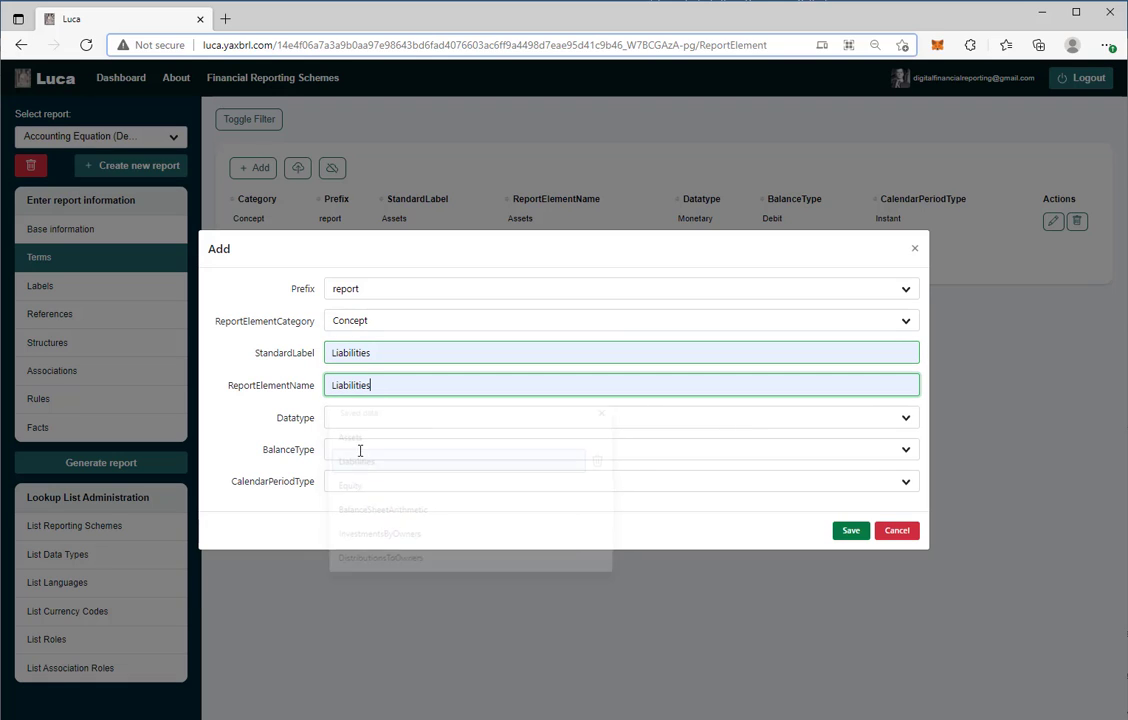
- Give the Liabilities term datatype Monetary, balance type Credit and calendar period type Instant, and save it
left_click(352, 419)
left_click(352, 438)
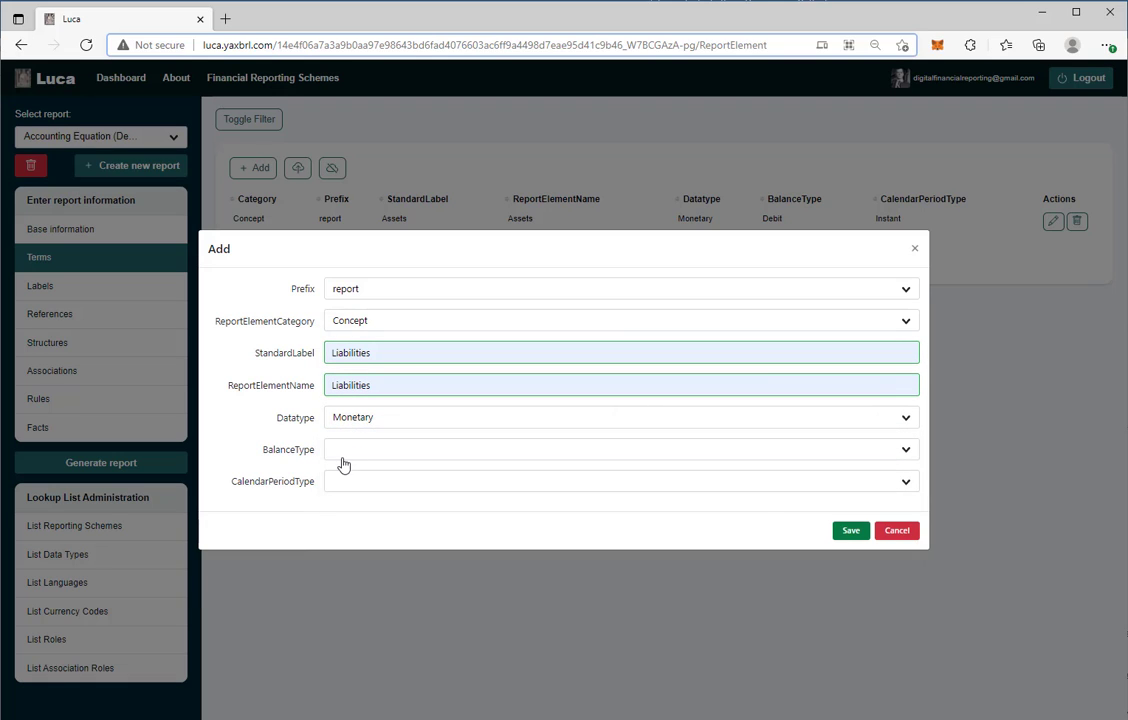
left_click(350, 504)
left_click(357, 486)
left_click(349, 518)
left_click(852, 533)
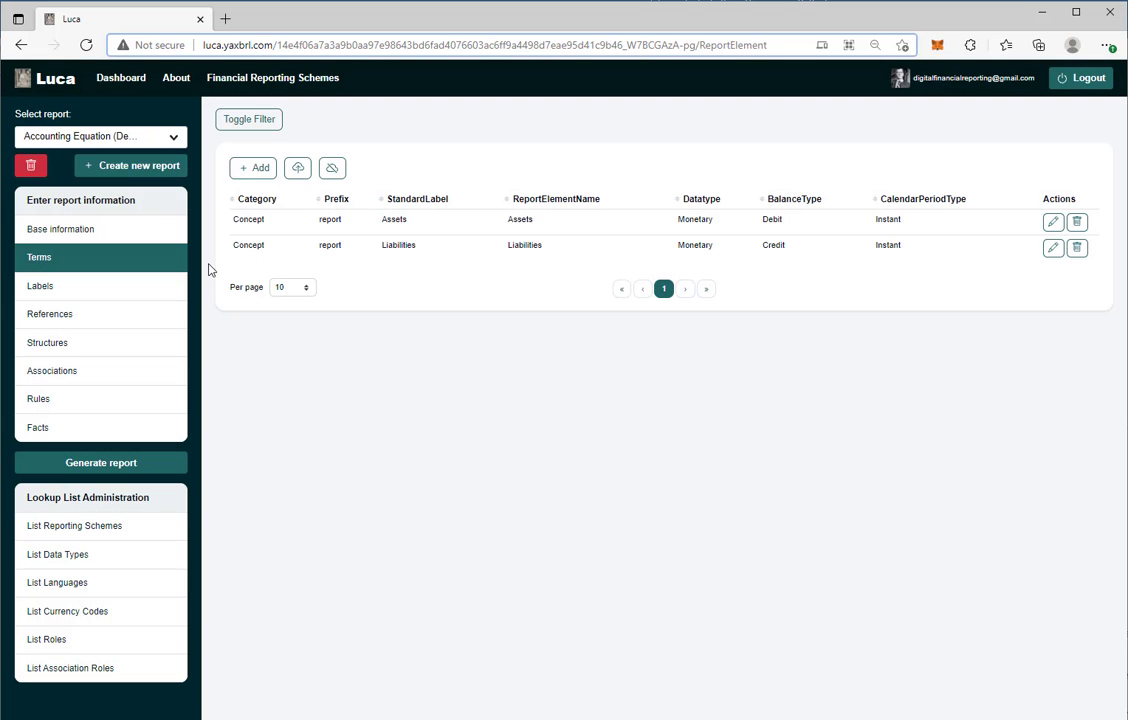
- Start a third term record with prefix report and report element category Concept
left_click(257, 170)
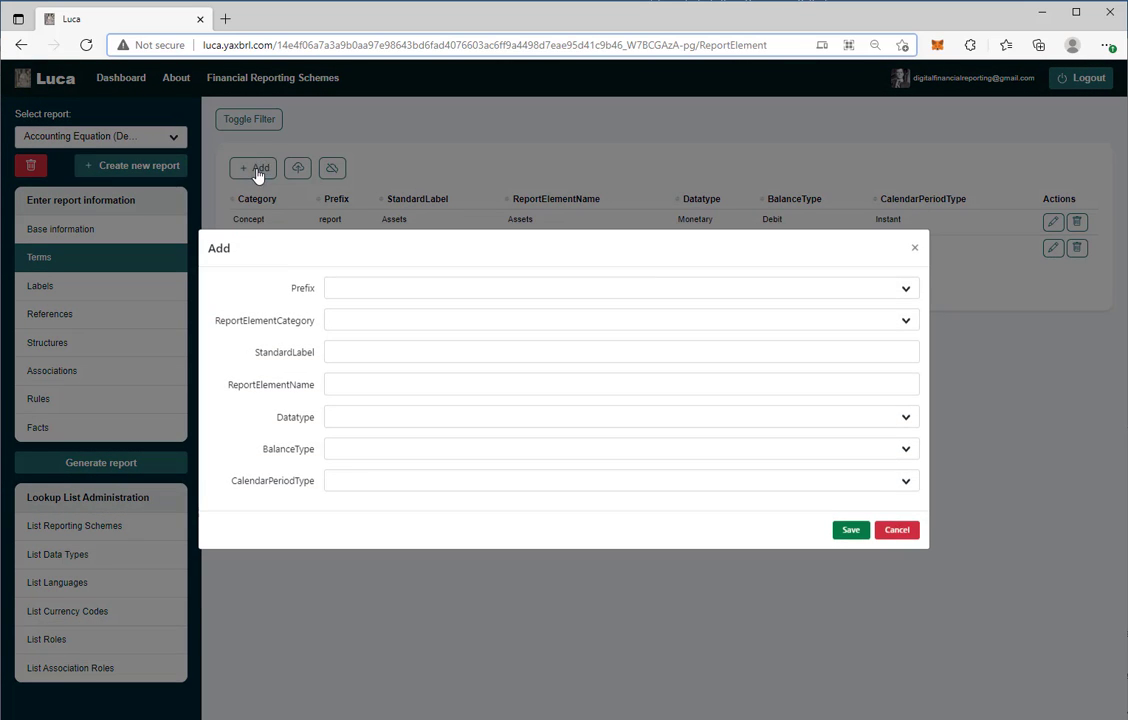
left_click(345, 292)
left_click(350, 312)
left_click(350, 321)
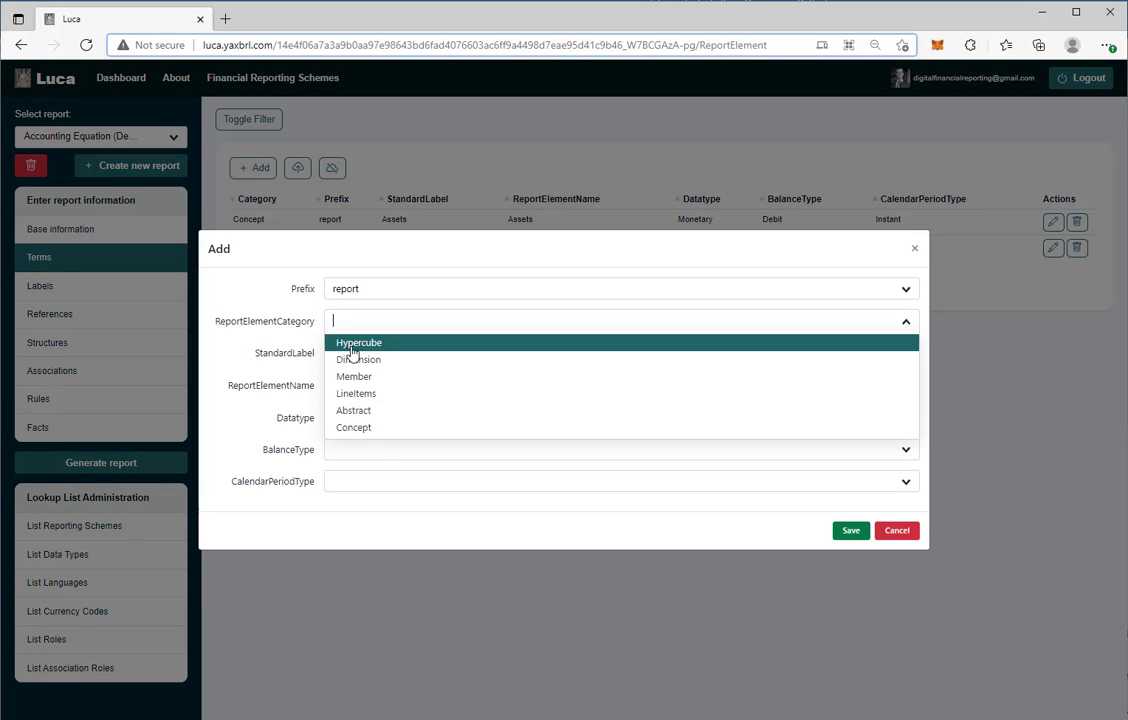
left_click(350, 429)
- Set both the standard label and the report element name of the third term to Equity
left_click(347, 355)
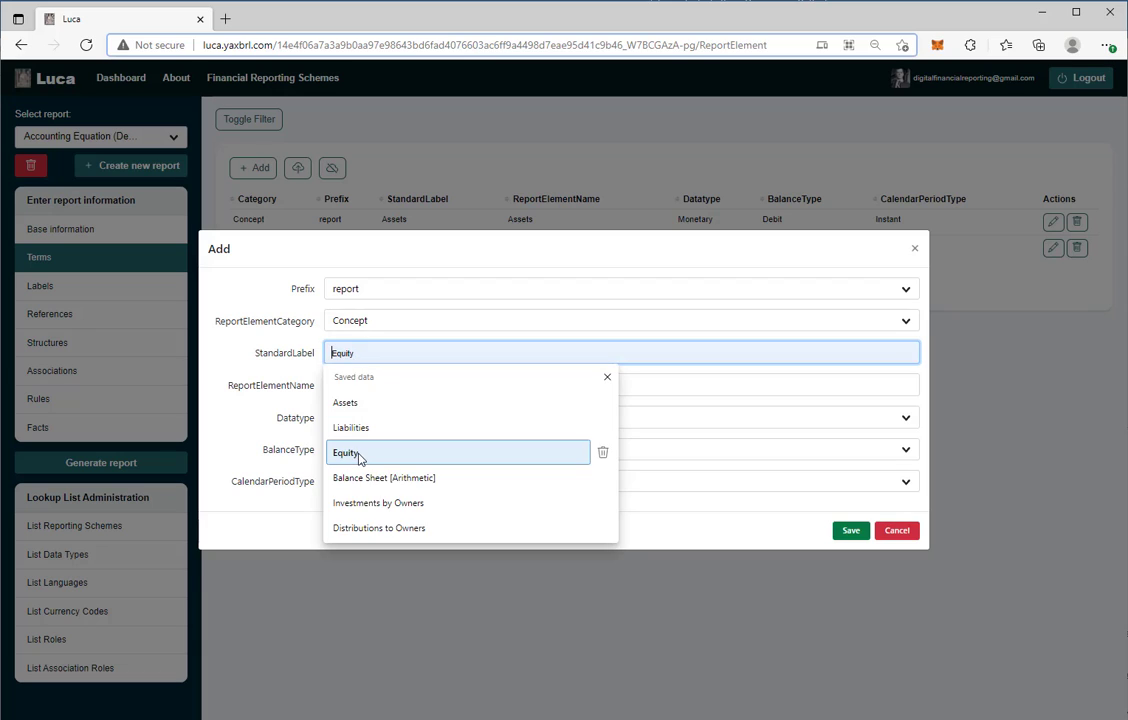
left_click(365, 455)
left_click(358, 388)
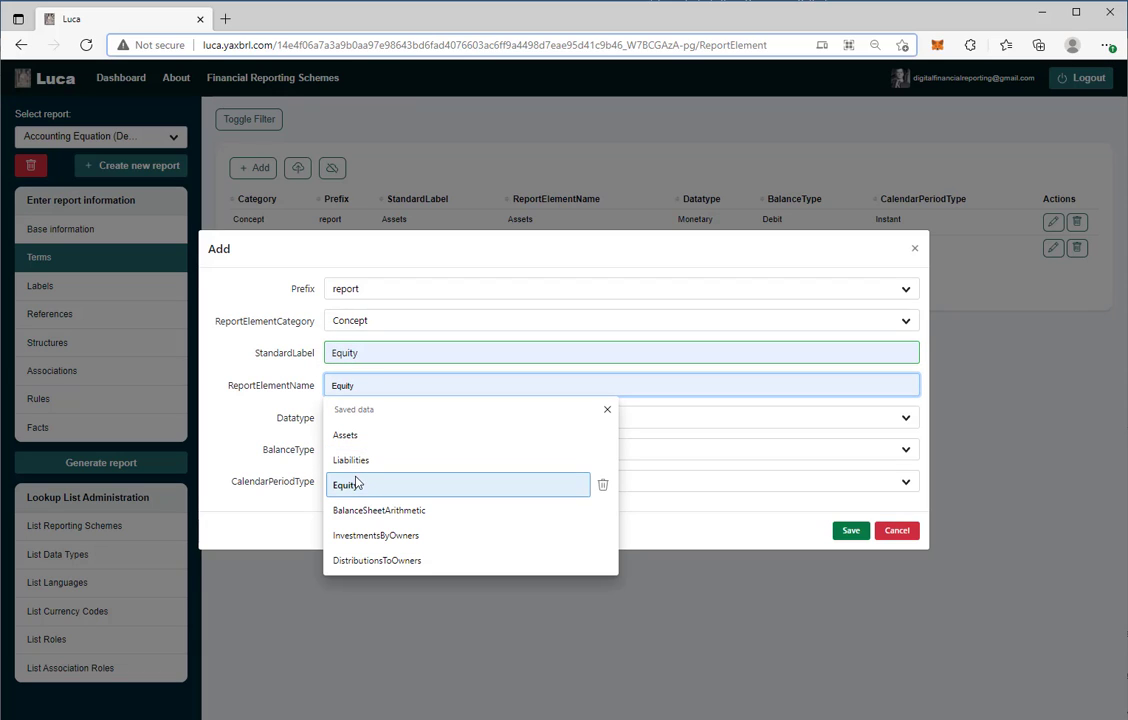
left_click(347, 489)
- Give the Equity term datatype Monetary, balance type Credit and calendar period type Instant, and save it
left_click(357, 420)
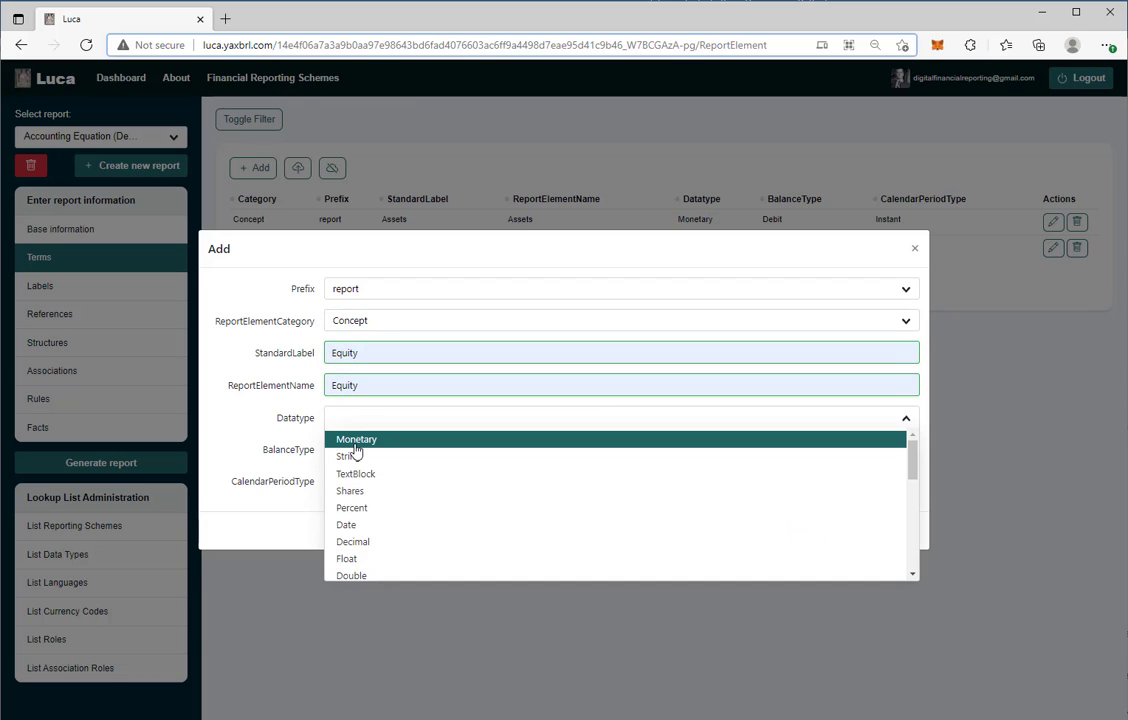
left_click(355, 440)
left_click(352, 452)
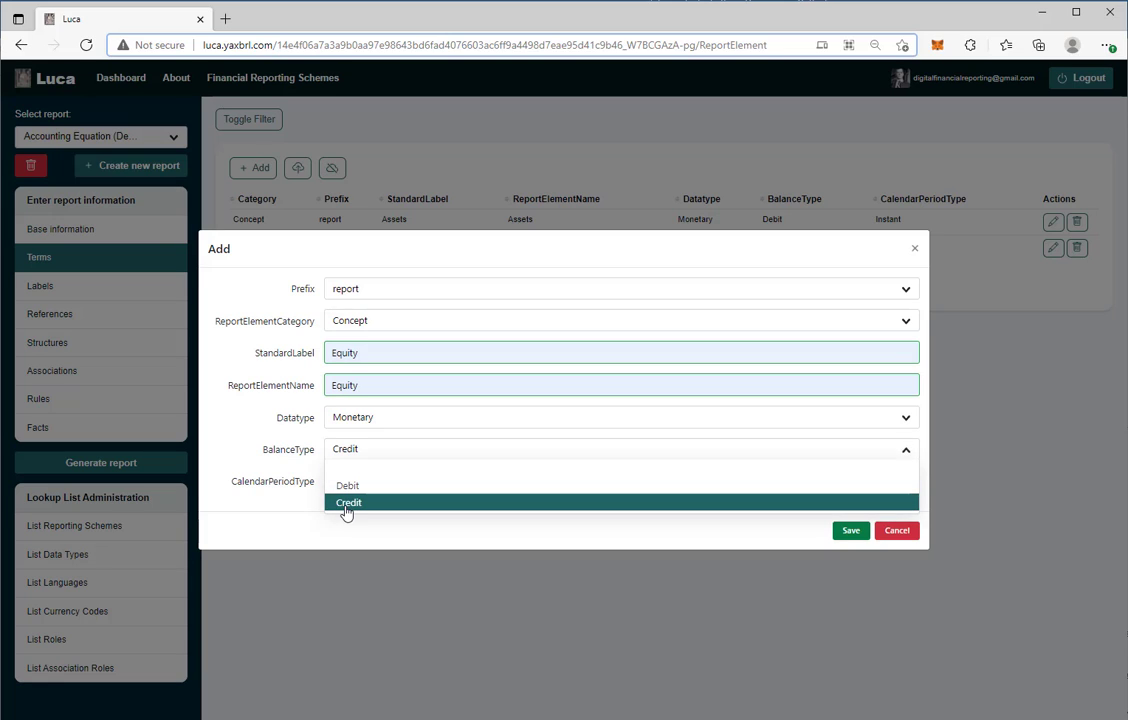
left_click(349, 503)
left_click(355, 488)
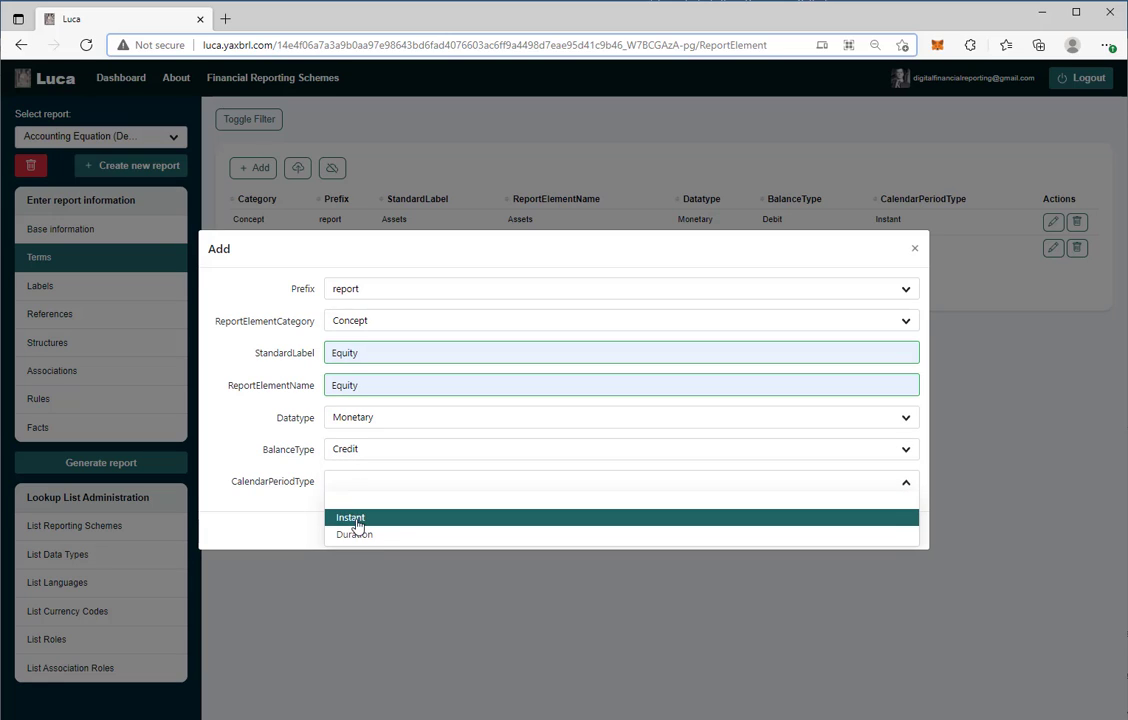
left_click(357, 517)
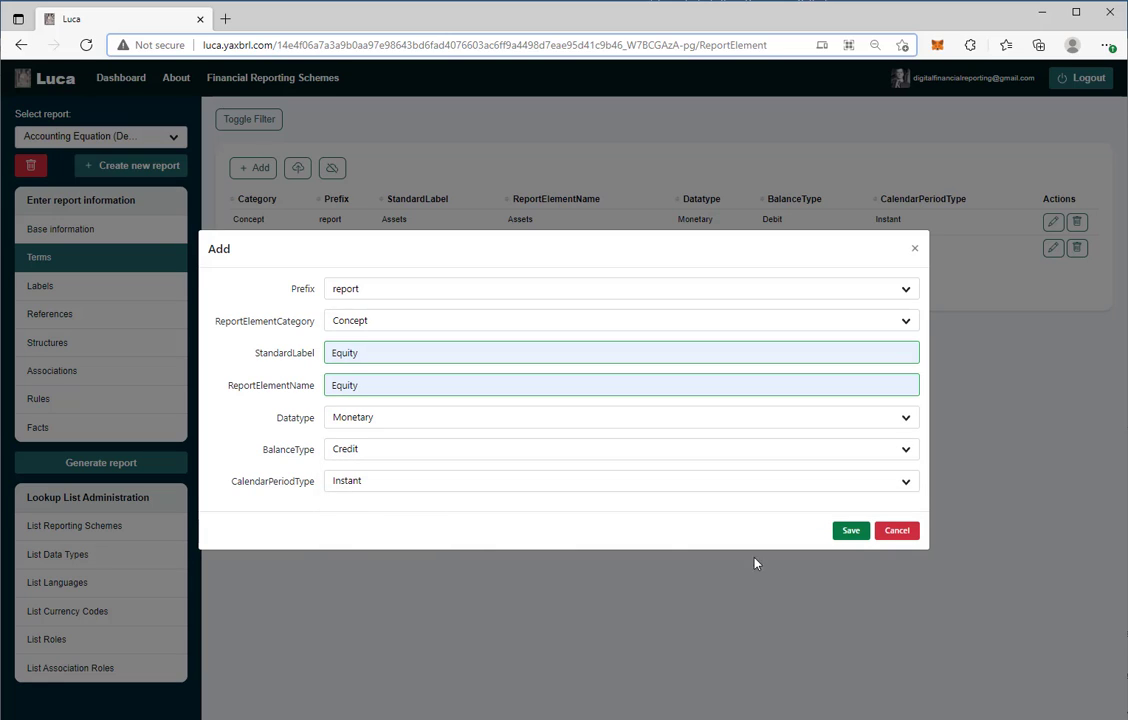
left_click(851, 532)
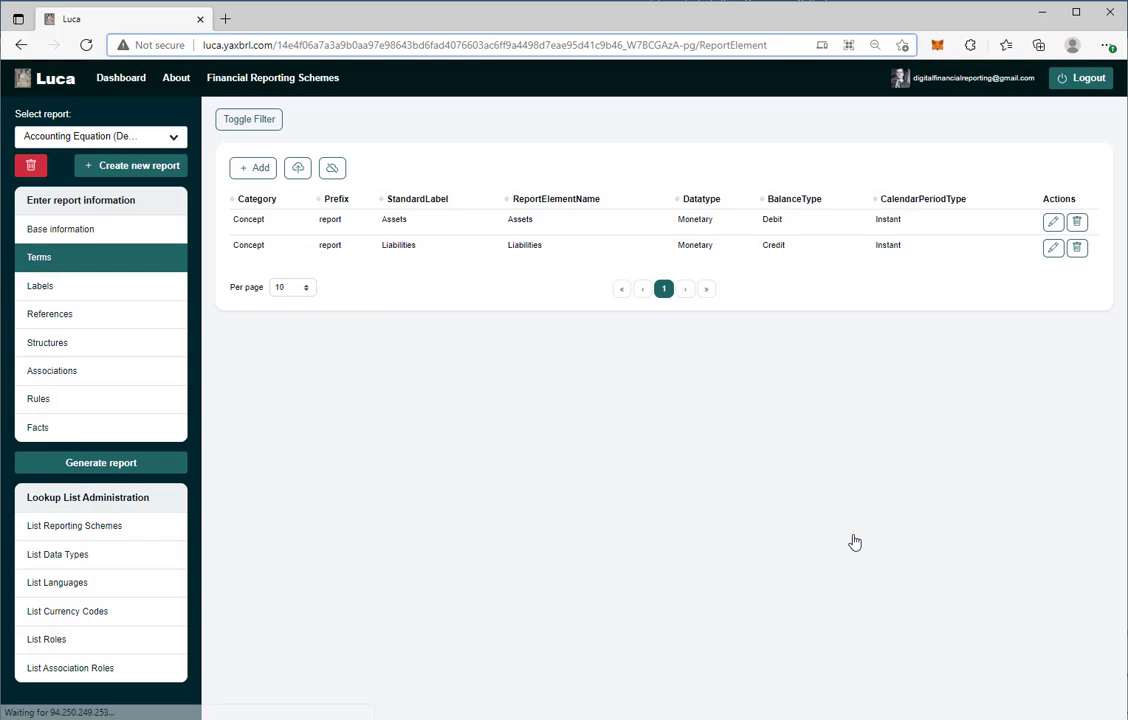
- Start a fourth term record with prefix report and report element category Abstract
left_click(258, 170)
left_click(347, 292)
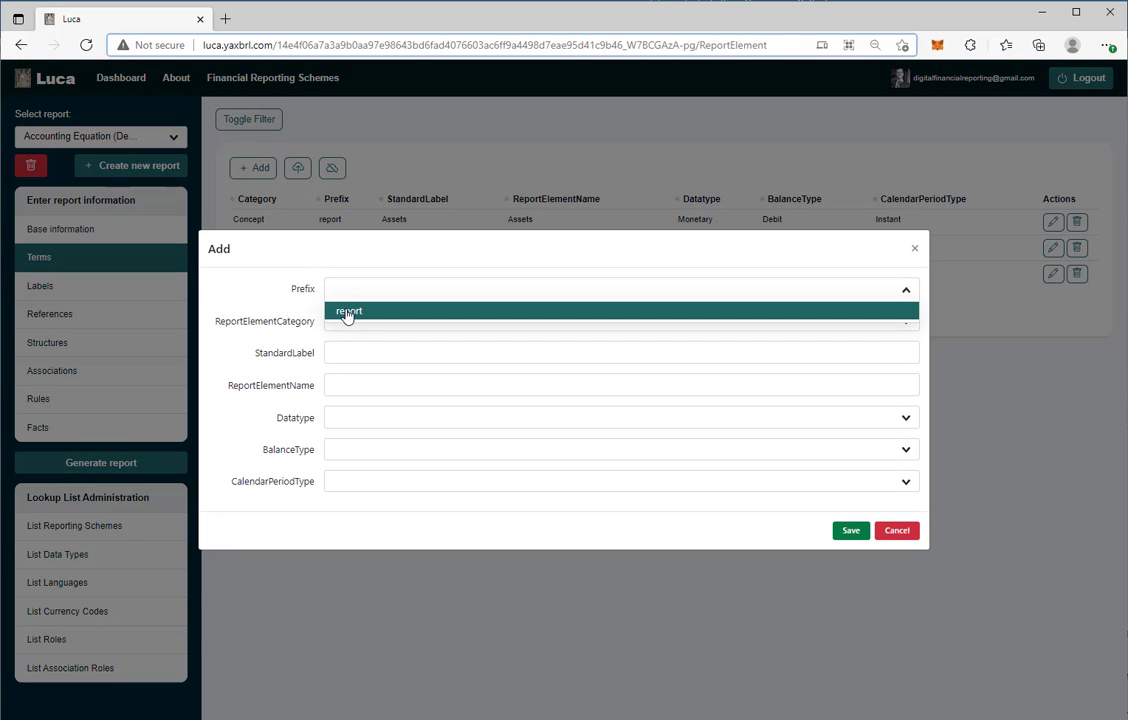
left_click(347, 314)
left_click(336, 326)
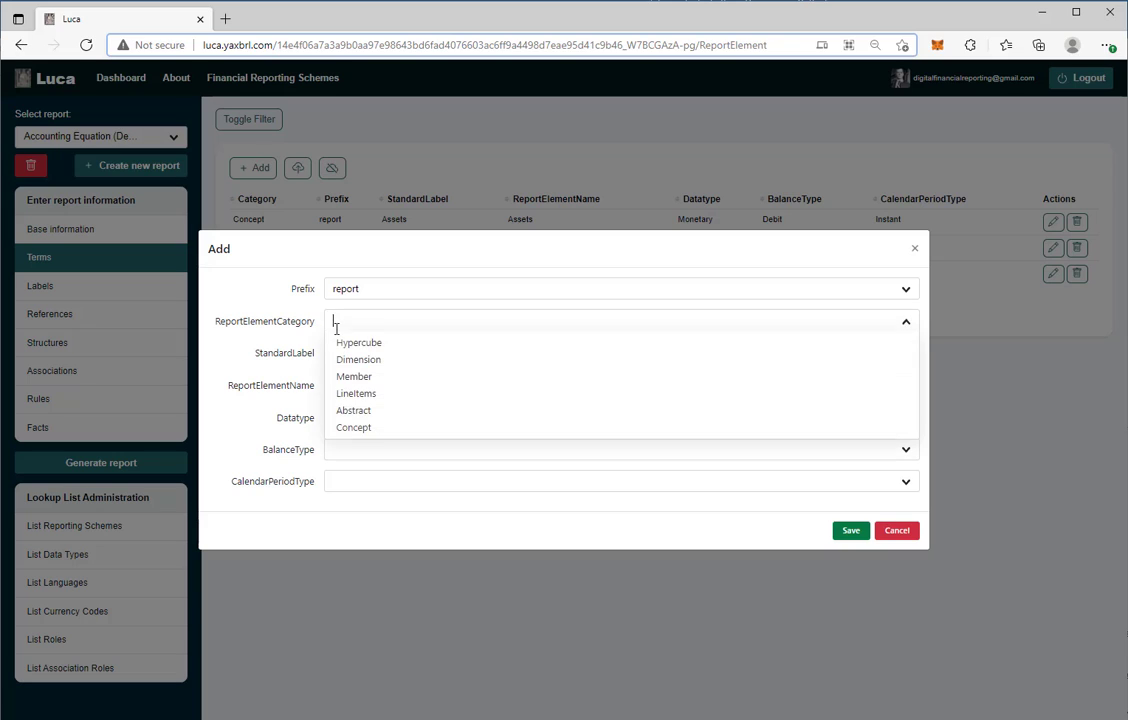
left_click(344, 412)
- Label the abstract term Balance Sheet [Arithmetic], name its report element BalanceSheetArithmetic, and save it without a datatype
left_click(349, 352)
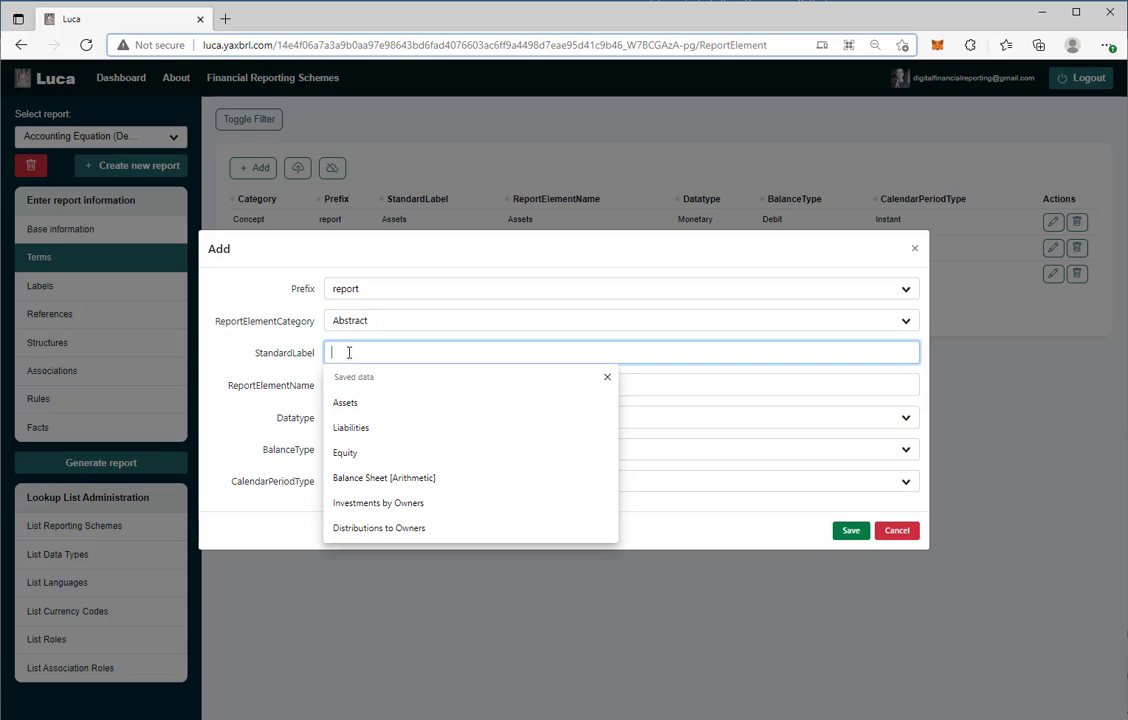
left_click(420, 478)
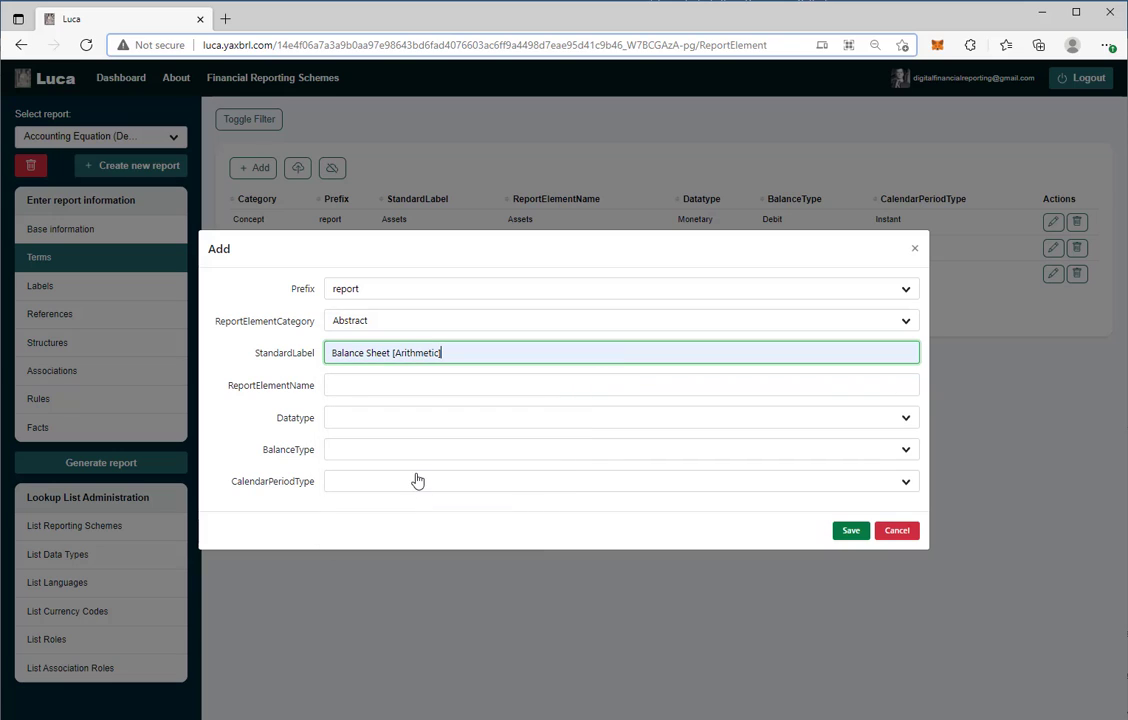
left_click(335, 387)
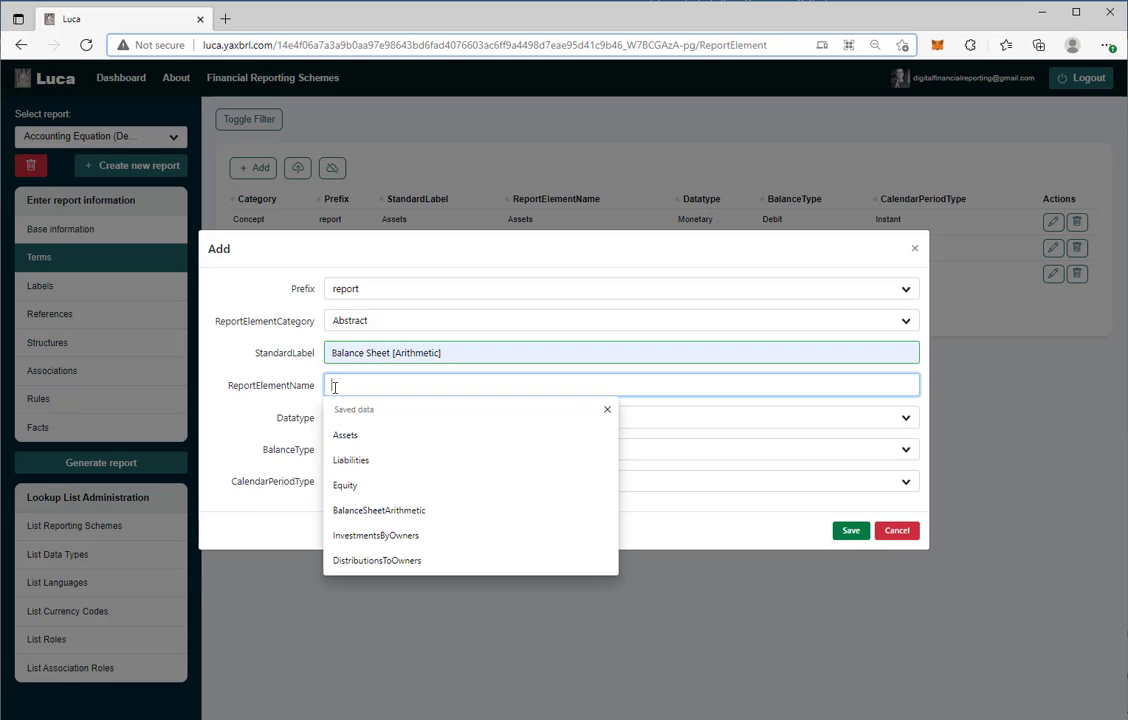
left_click(410, 511)
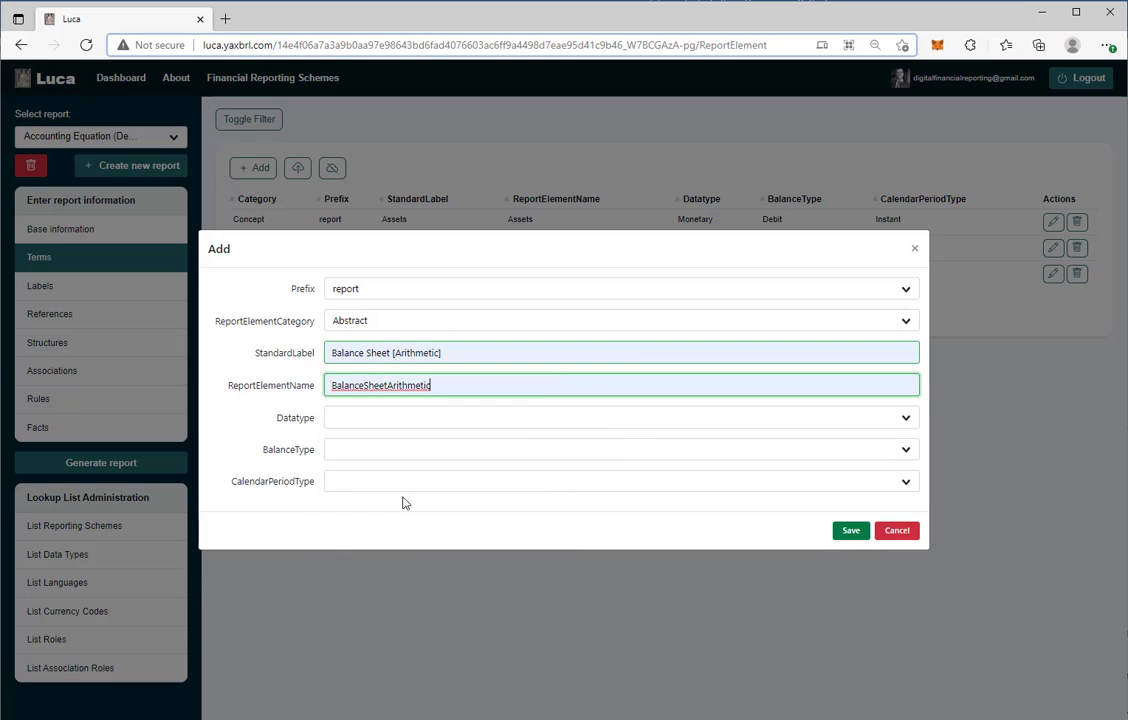
left_click(347, 425)
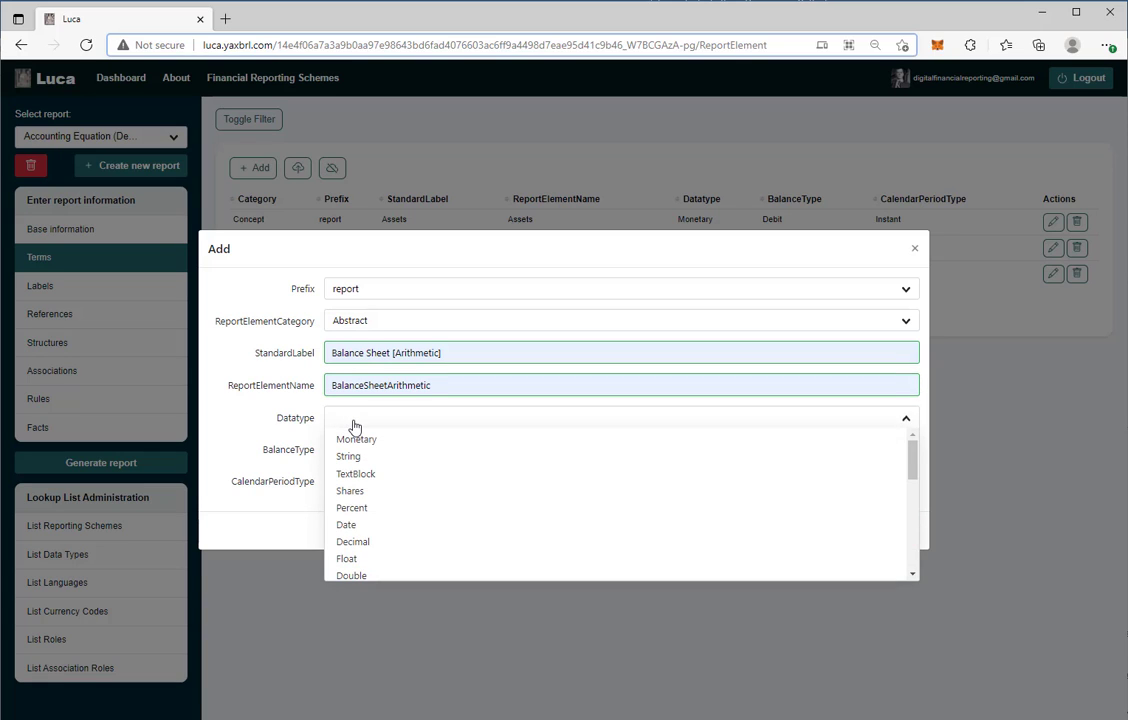
left_click(305, 408)
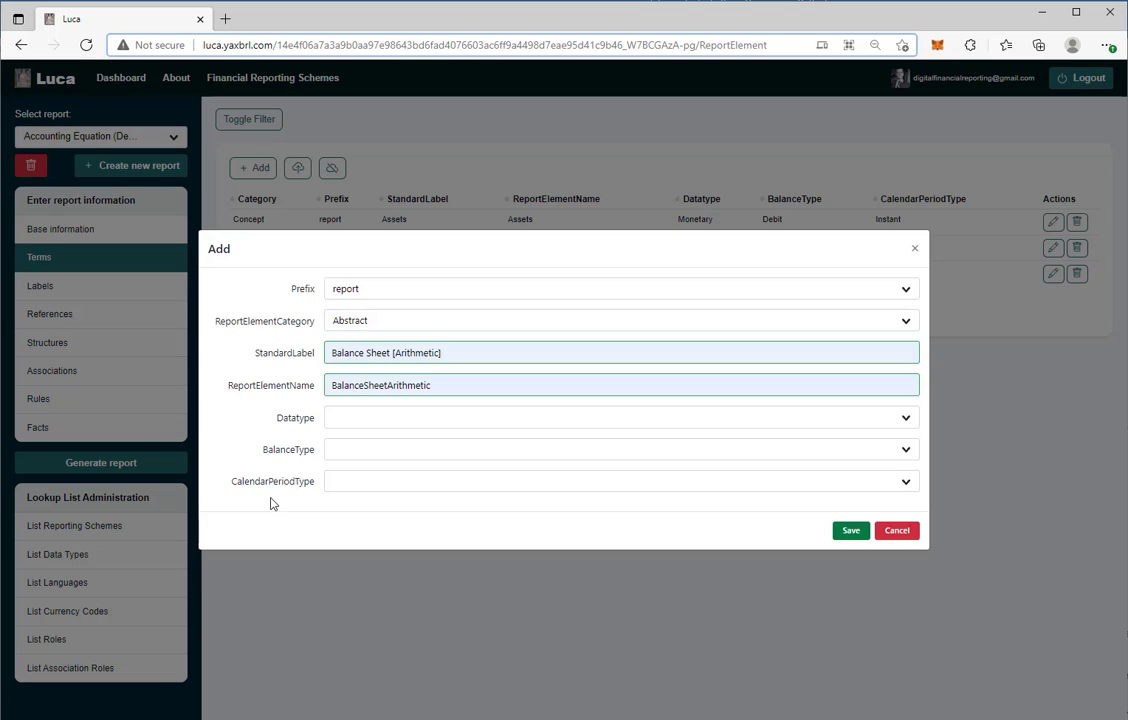
left_click(849, 533)
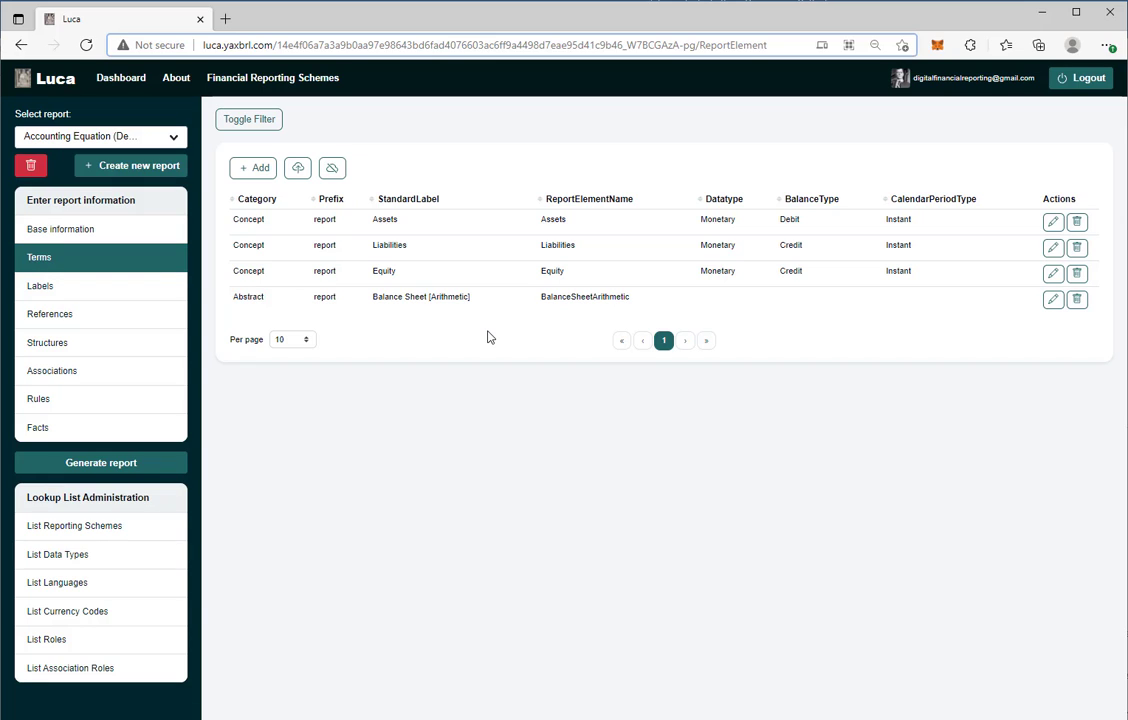
- Add and save a structure with network identifier BalanceSheet, network title 01-Statement-Balance Sheet and sequence 1
left_click(40, 289)
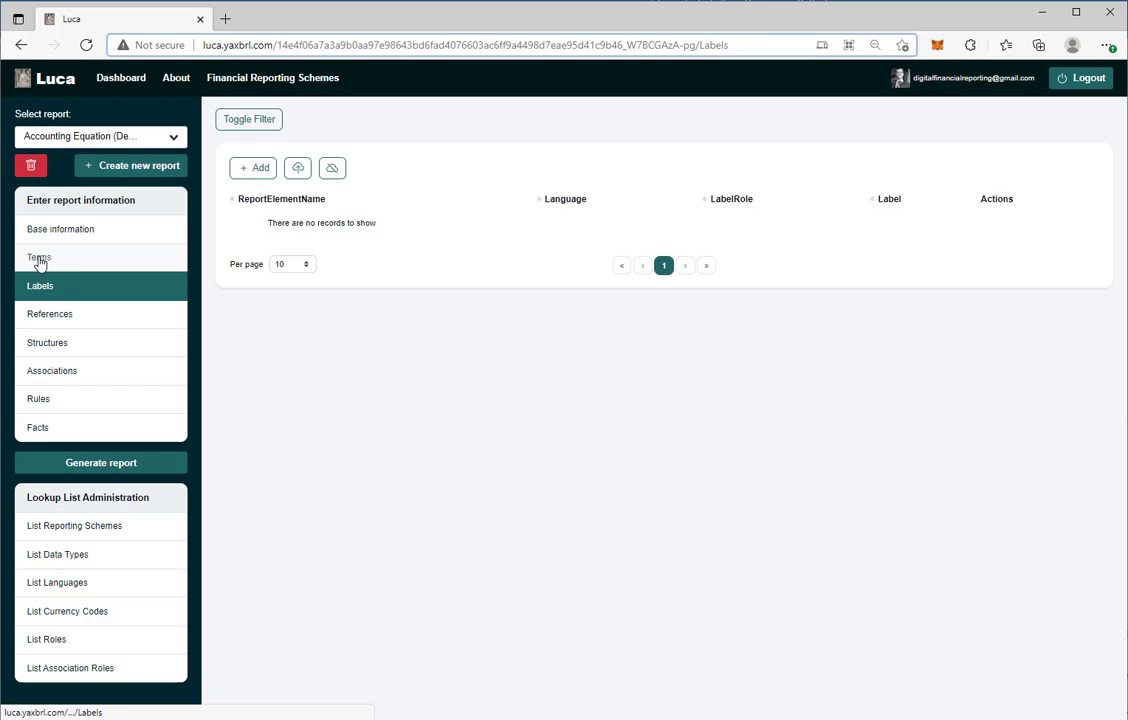
left_click(46, 320)
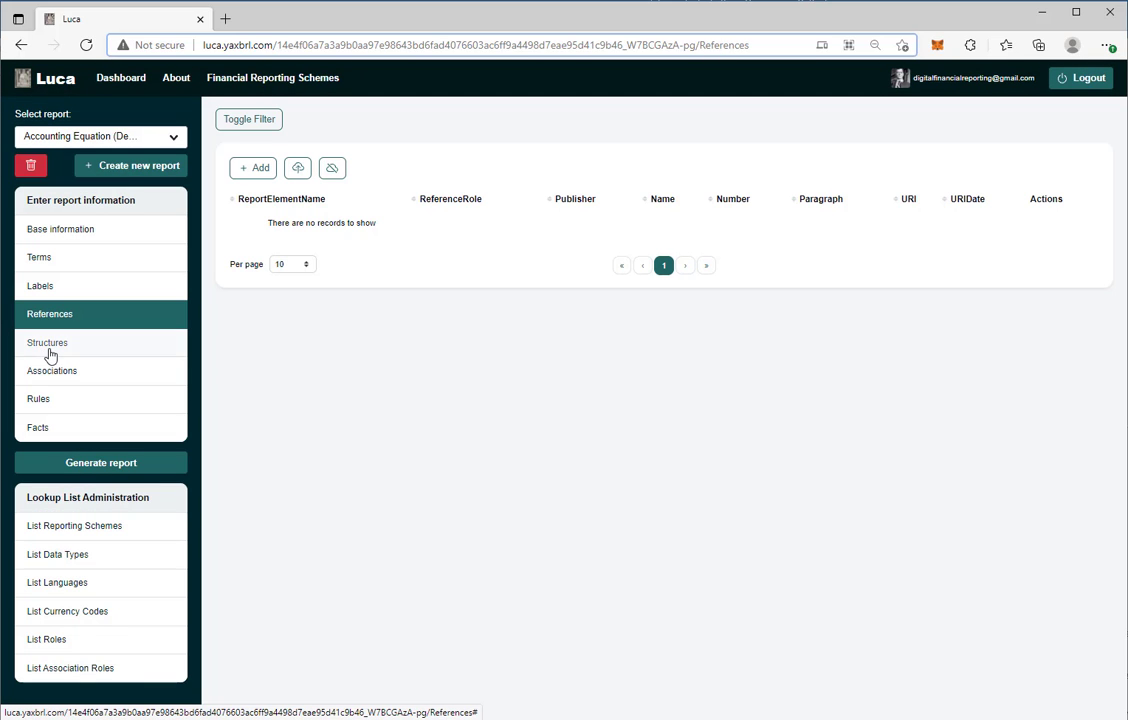
left_click(48, 346)
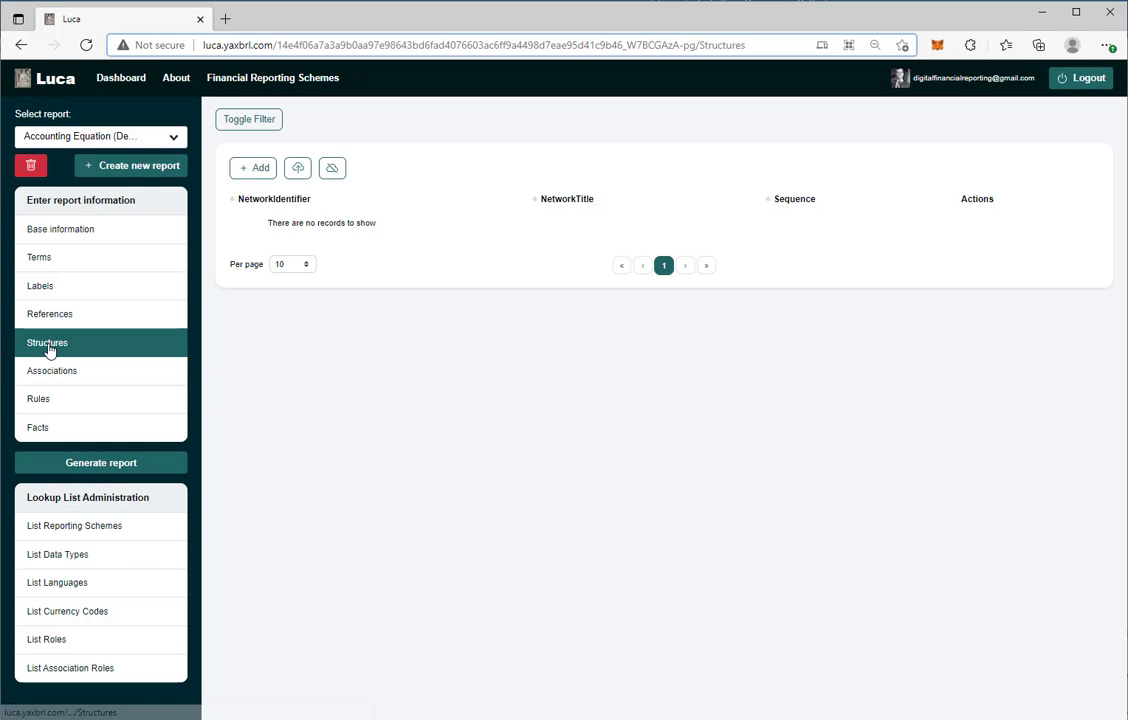
left_click(257, 170)
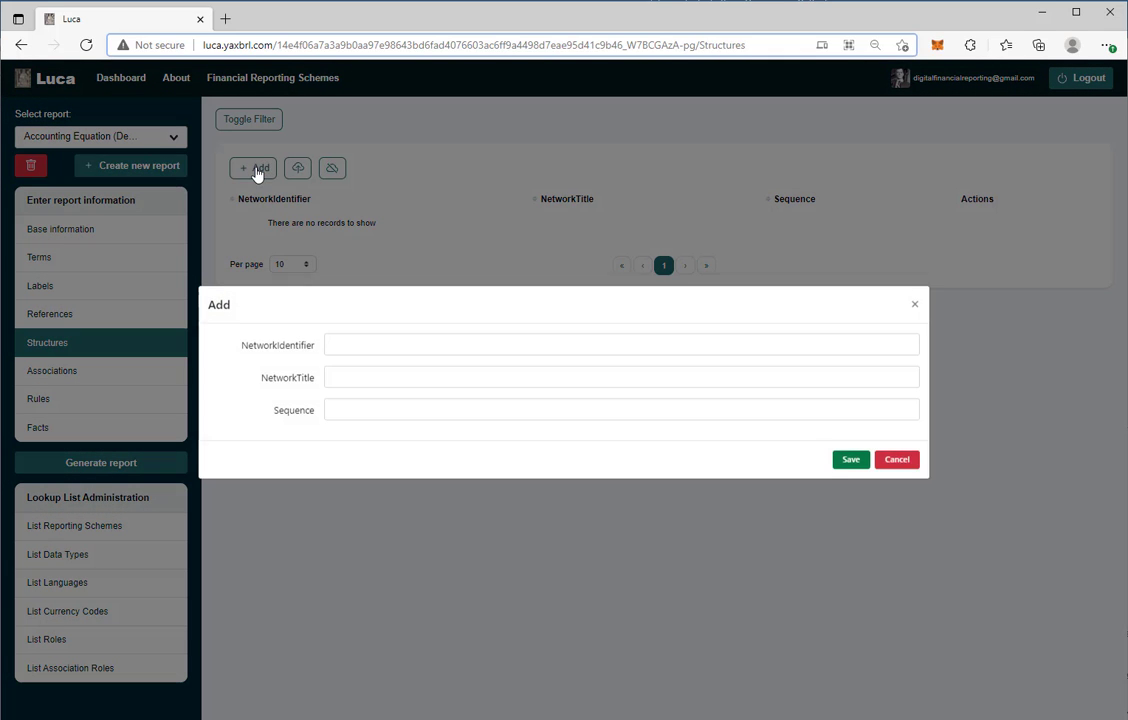
left_click(358, 357)
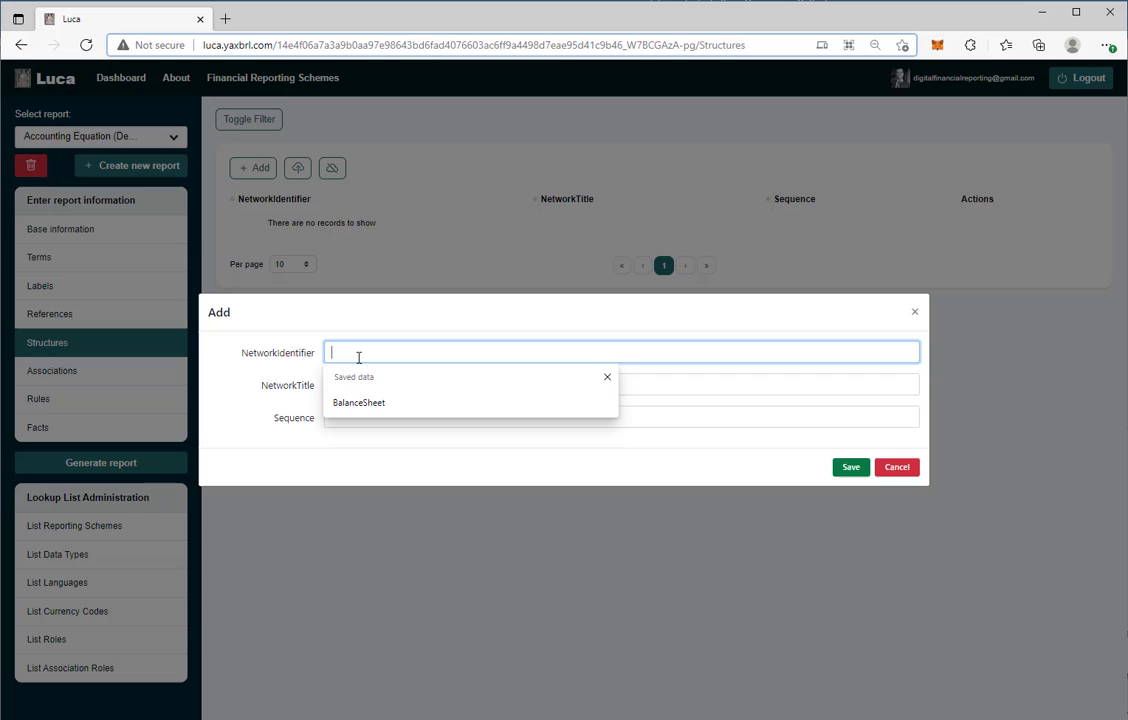
left_click(364, 411)
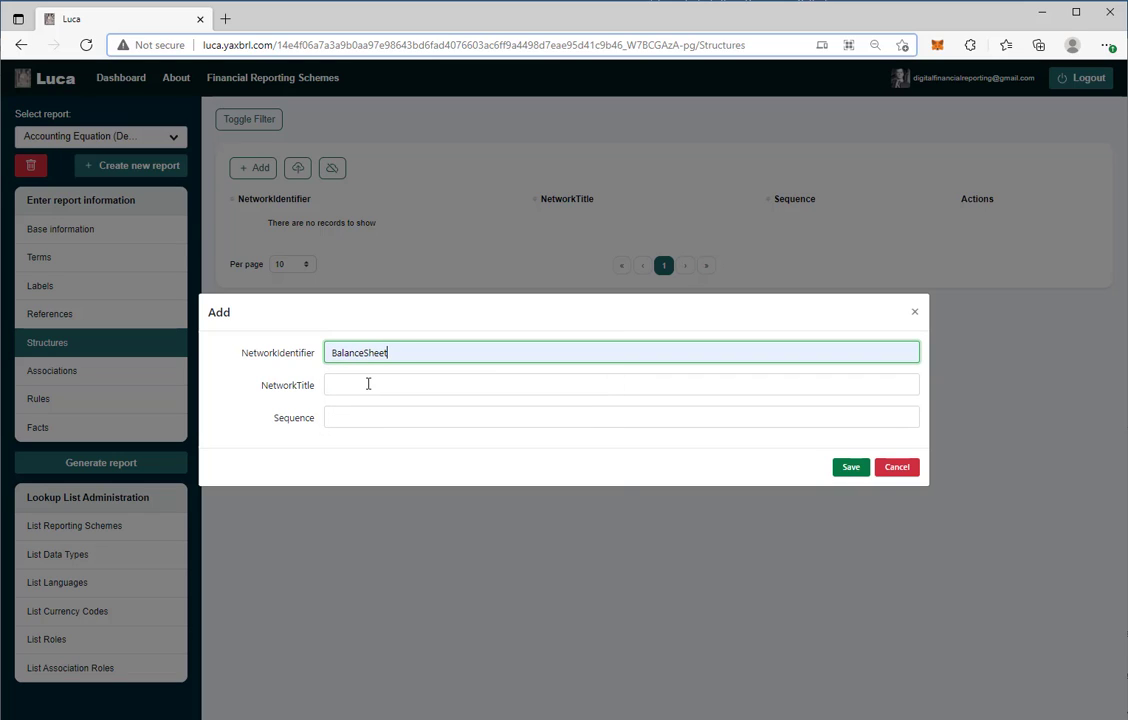
left_click(364, 388)
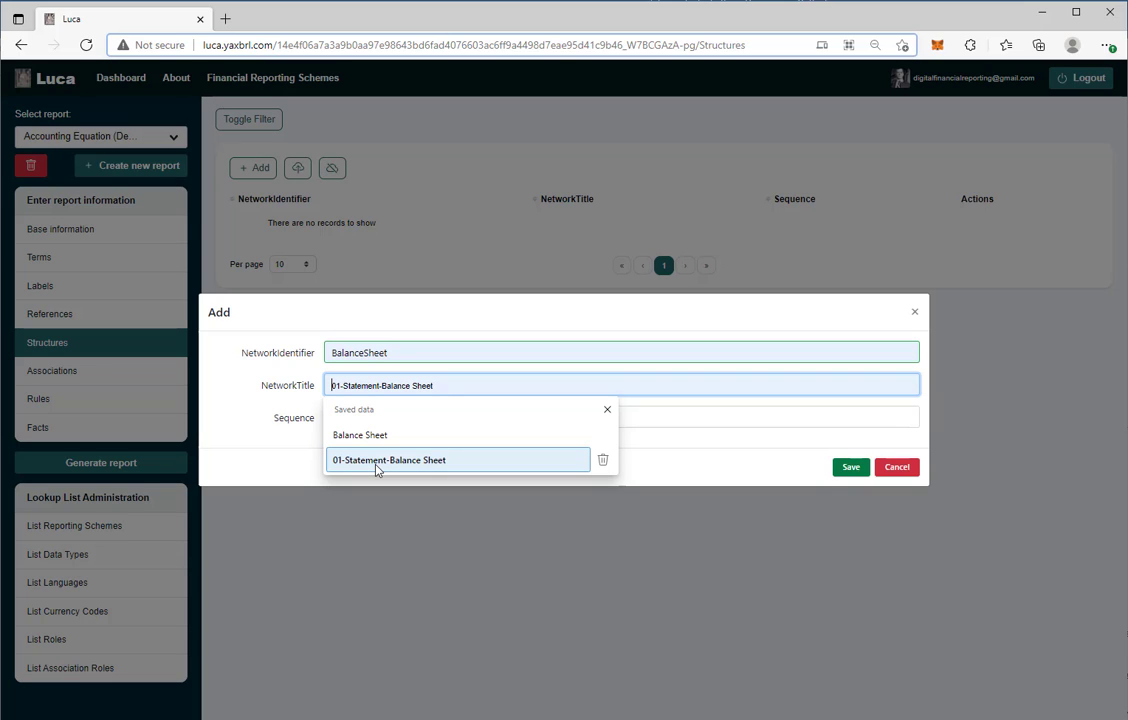
left_click(376, 462)
left_click(360, 416)
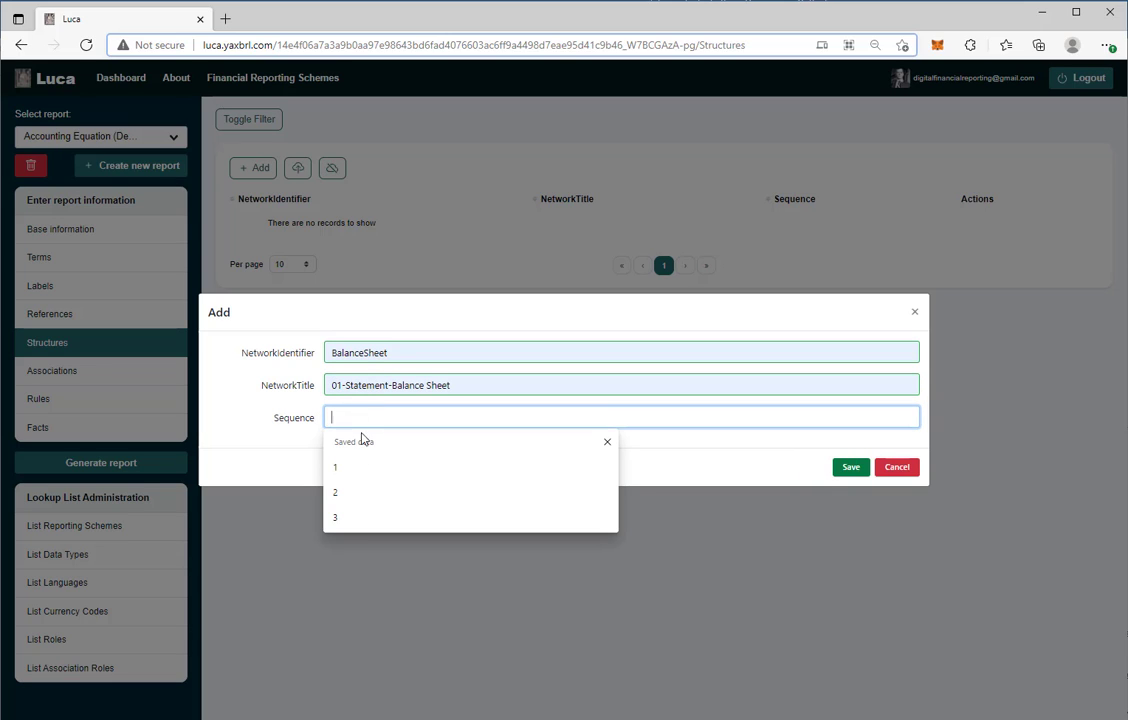
left_click(347, 470)
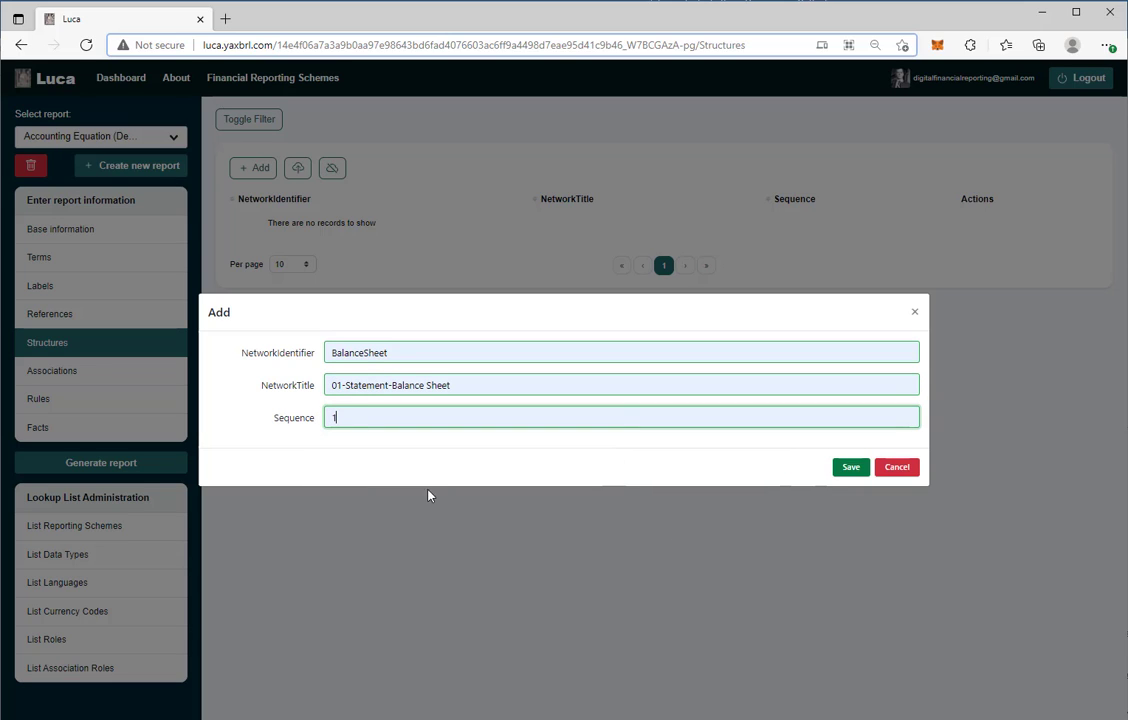
left_click(849, 468)
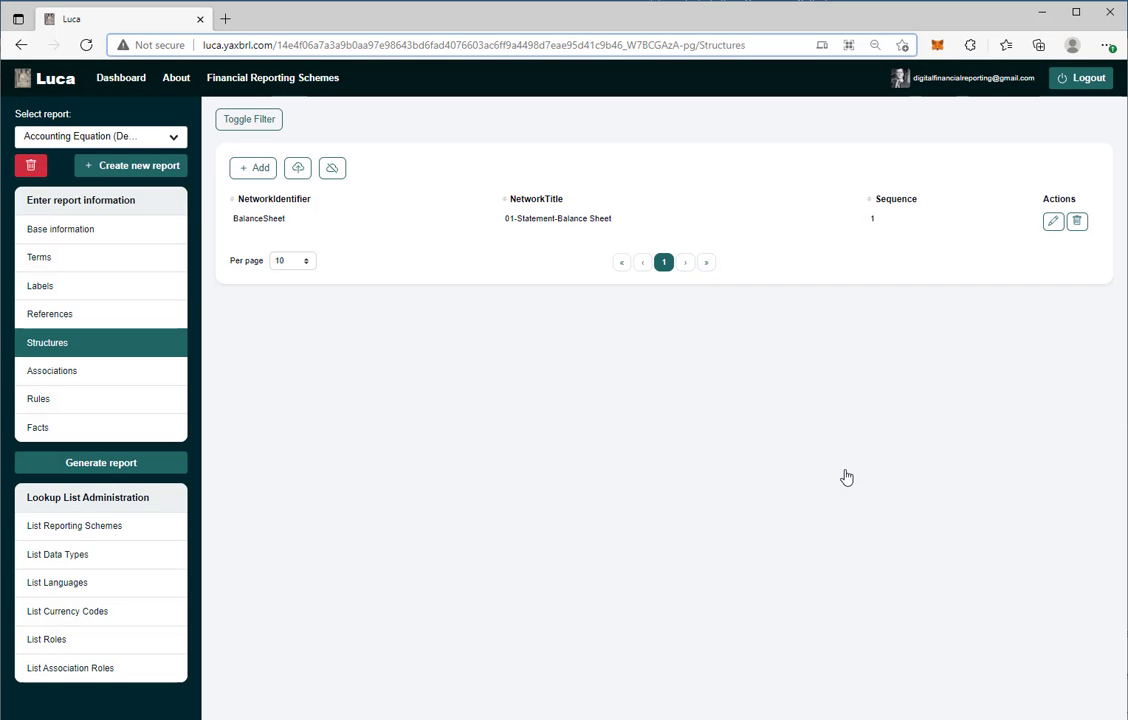
- Start an association of structure type Presentation in the BalanceSheet network, coming from report:BalanceSheetArithmetic
left_click(57, 381)
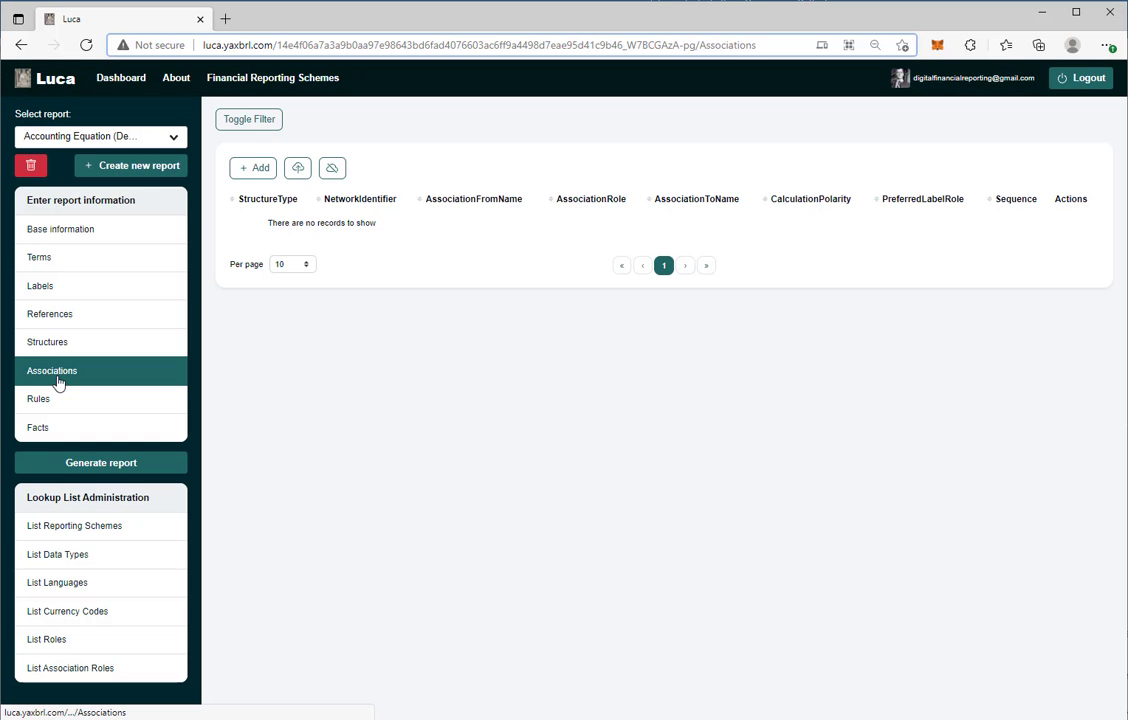
left_click(257, 170)
left_click(368, 279)
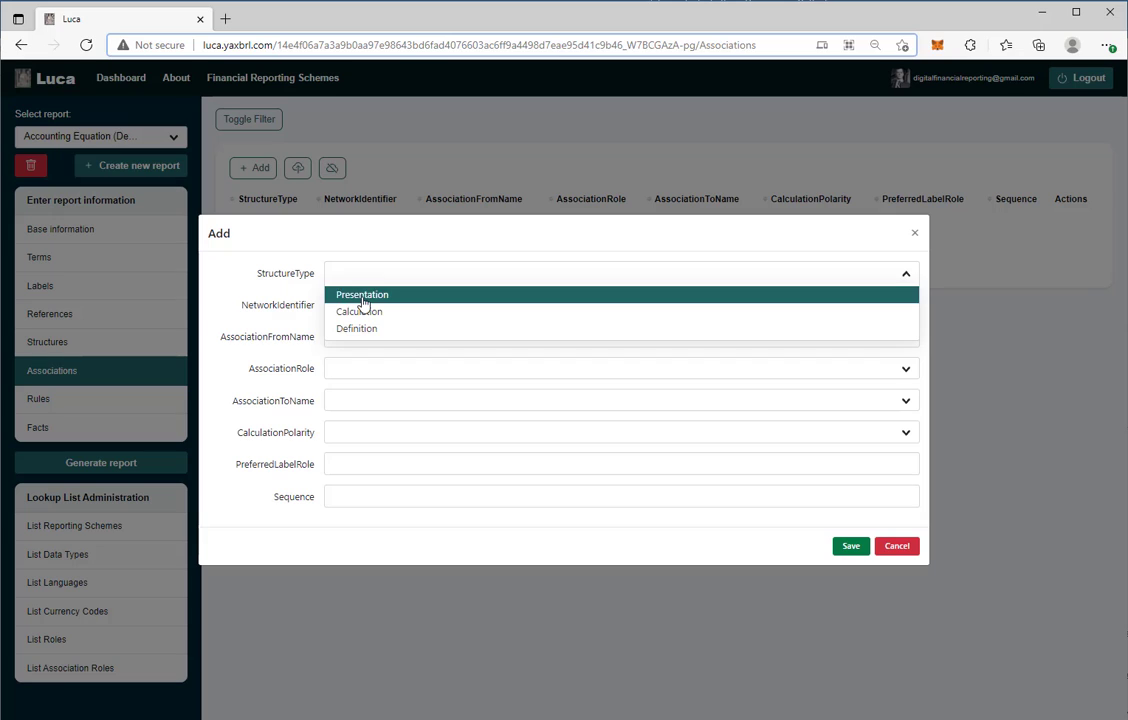
left_click(366, 296)
left_click(365, 307)
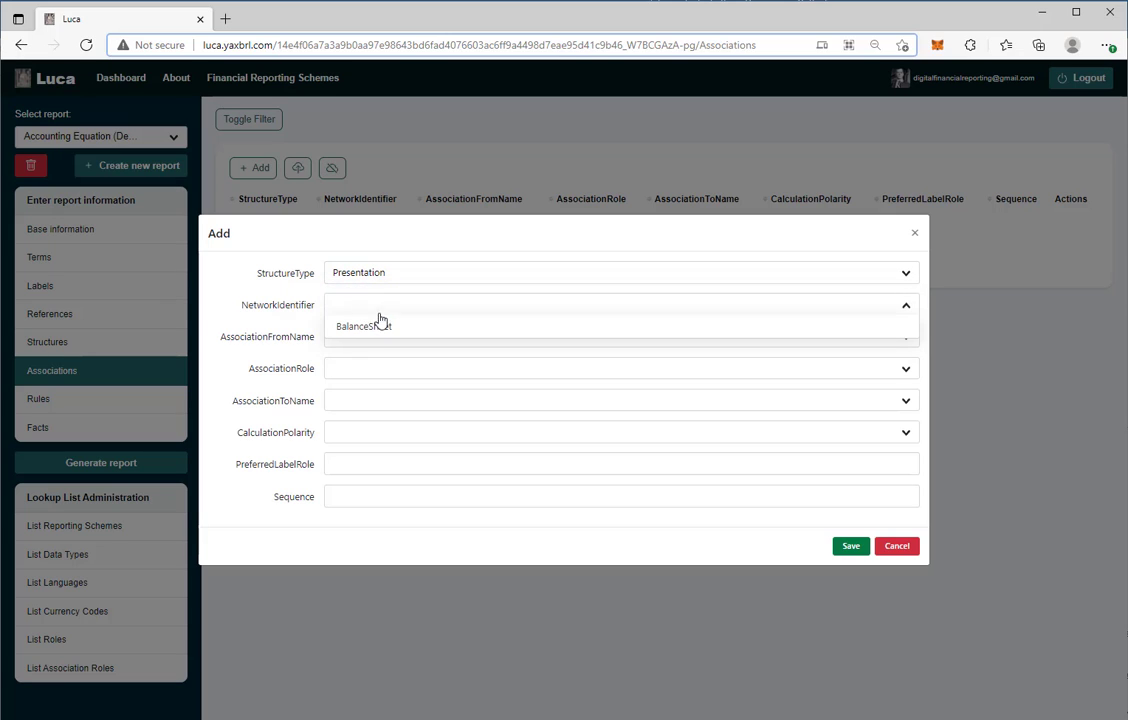
left_click(376, 330)
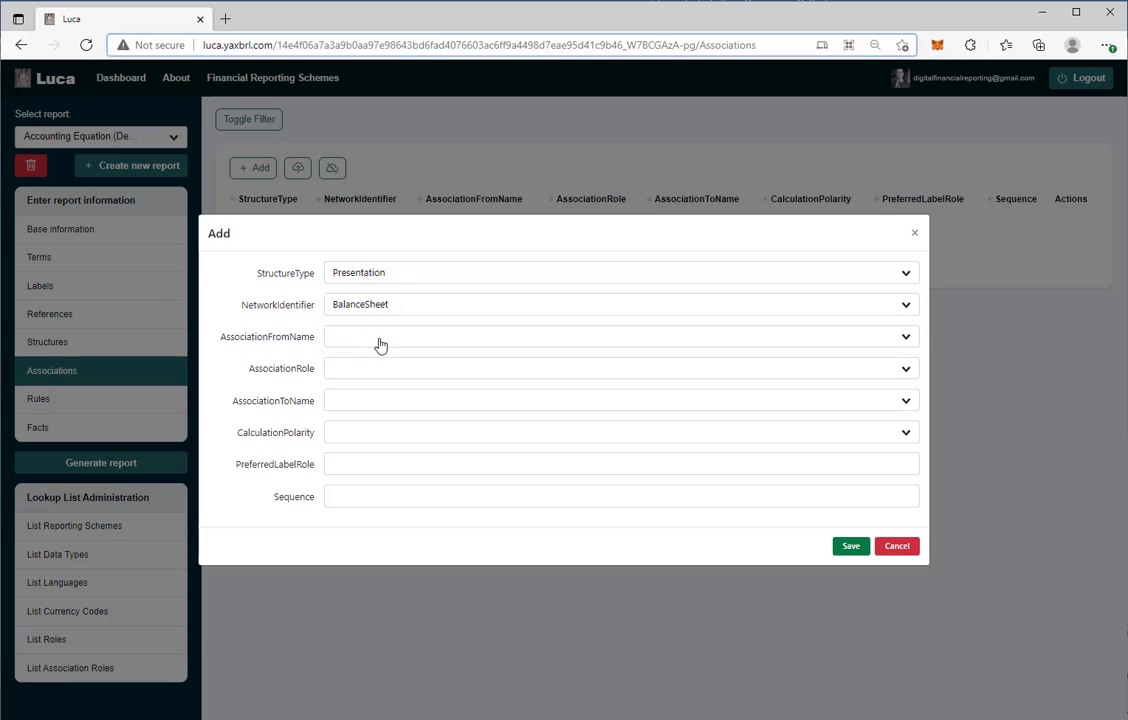
left_click(379, 342)
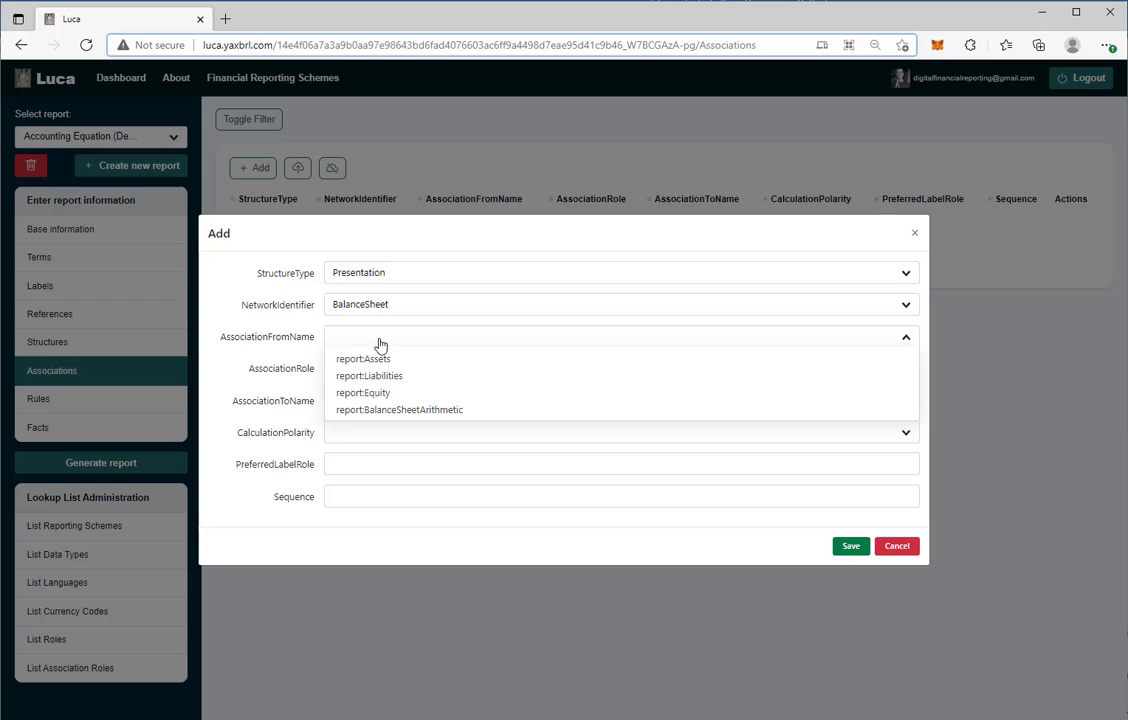
left_click(437, 410)
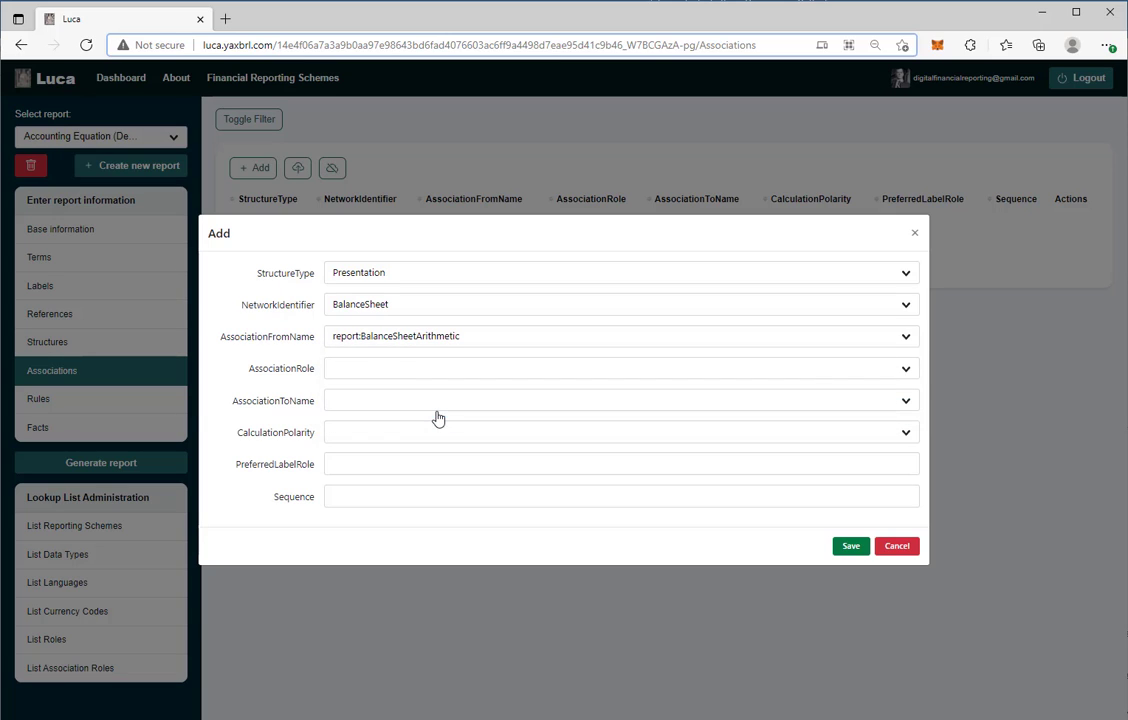
- Give the first association the role Parent-Child, target report:Assets and sequence 1, and save it
left_click(347, 370)
left_click(354, 392)
left_click(380, 372)
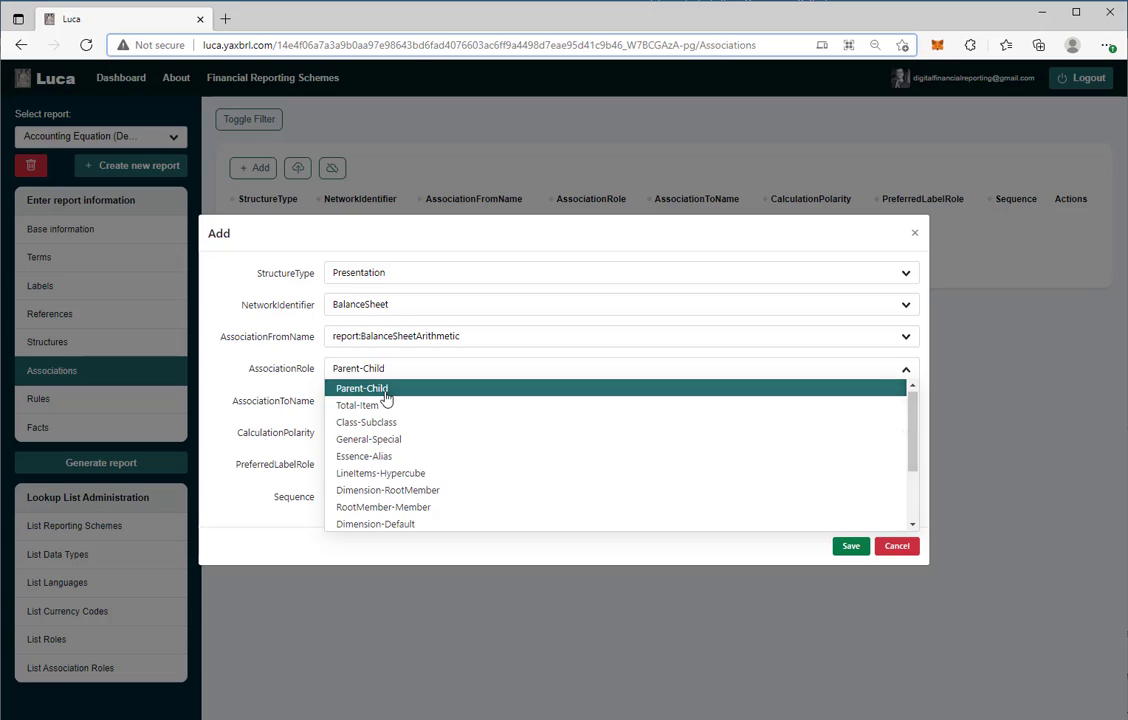
left_click(386, 394)
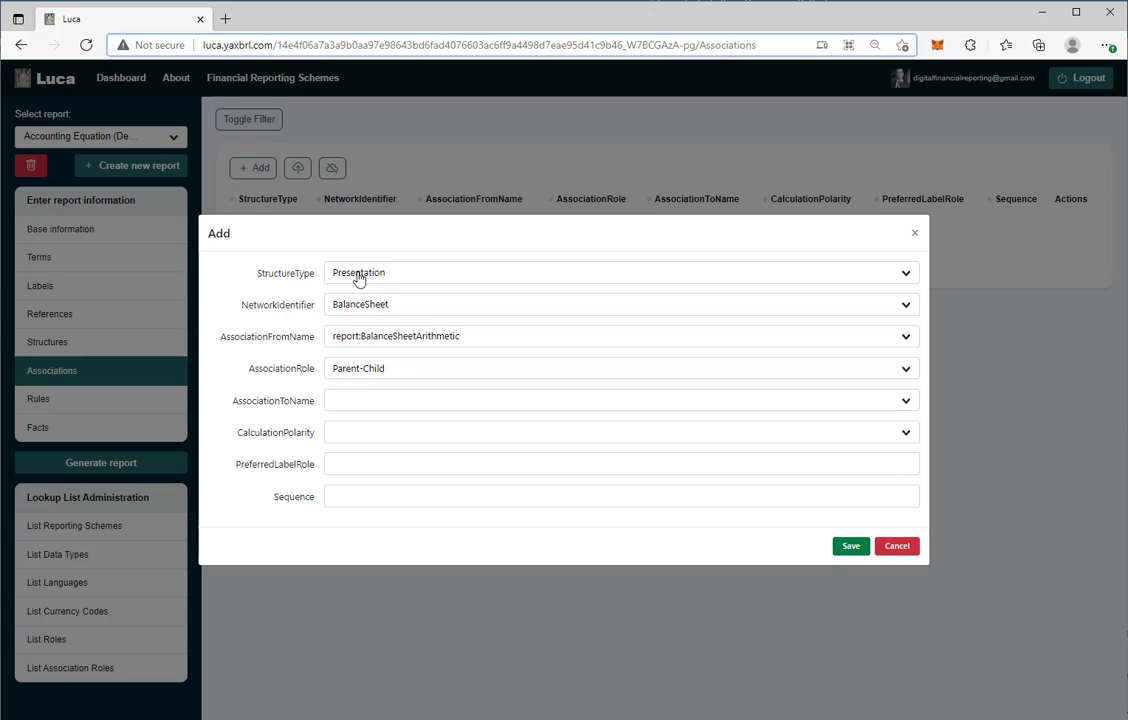
left_click(345, 404)
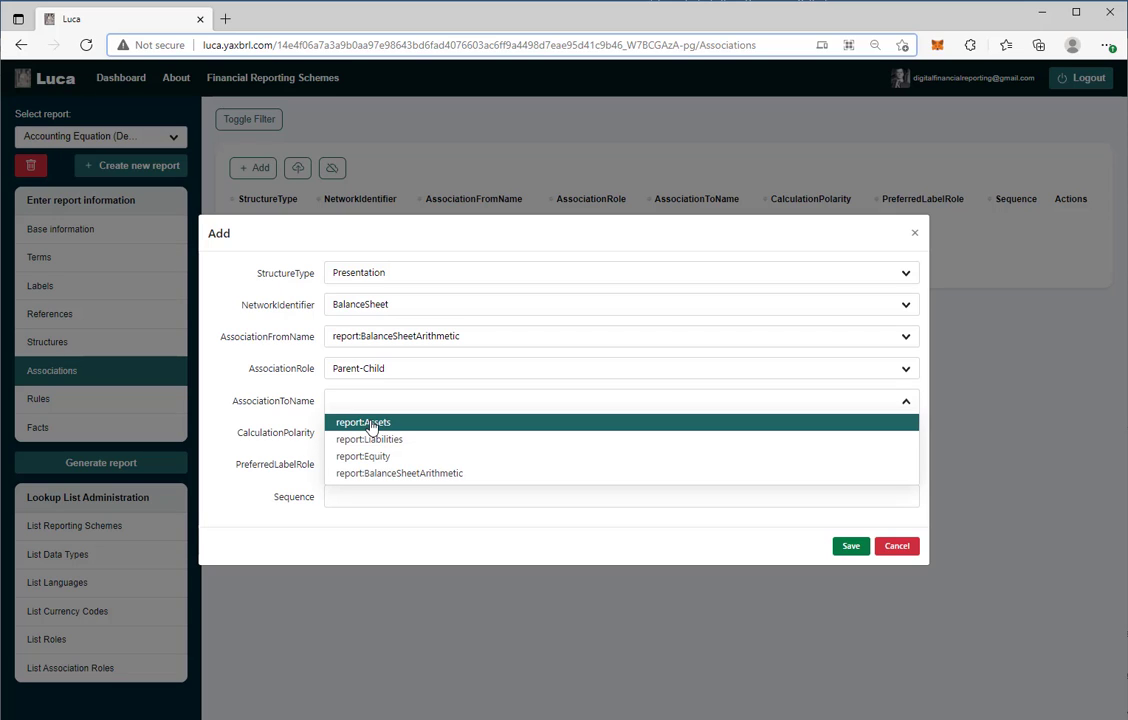
left_click(374, 423)
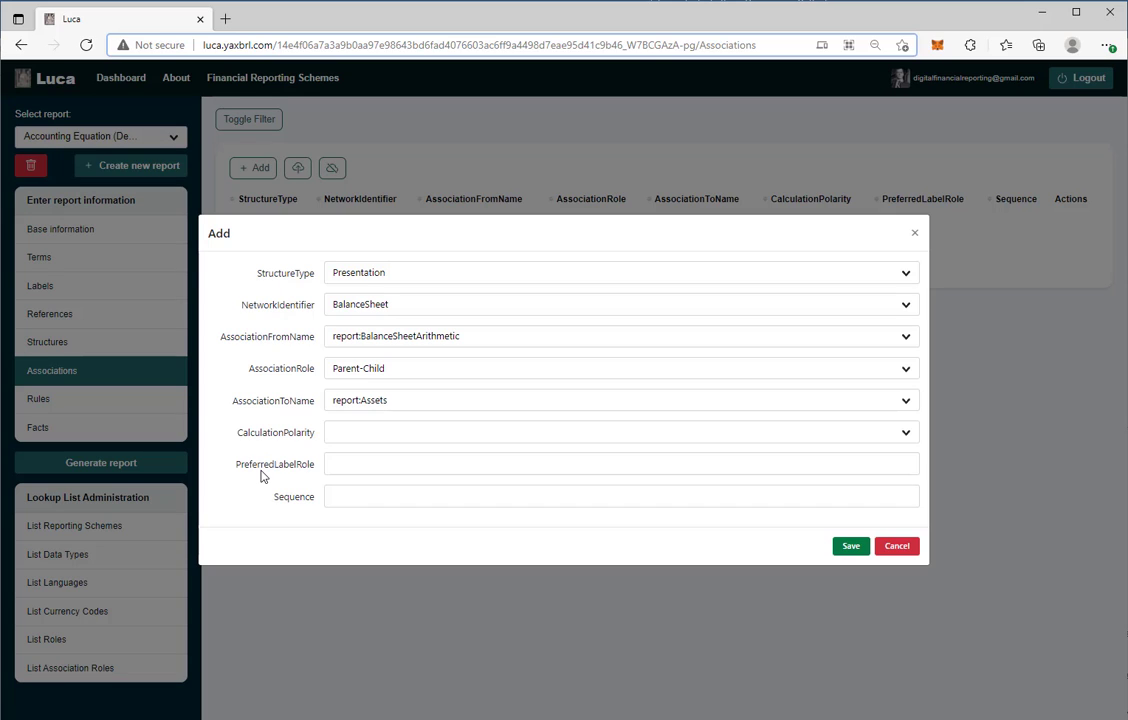
left_click(332, 496)
left_click(343, 557)
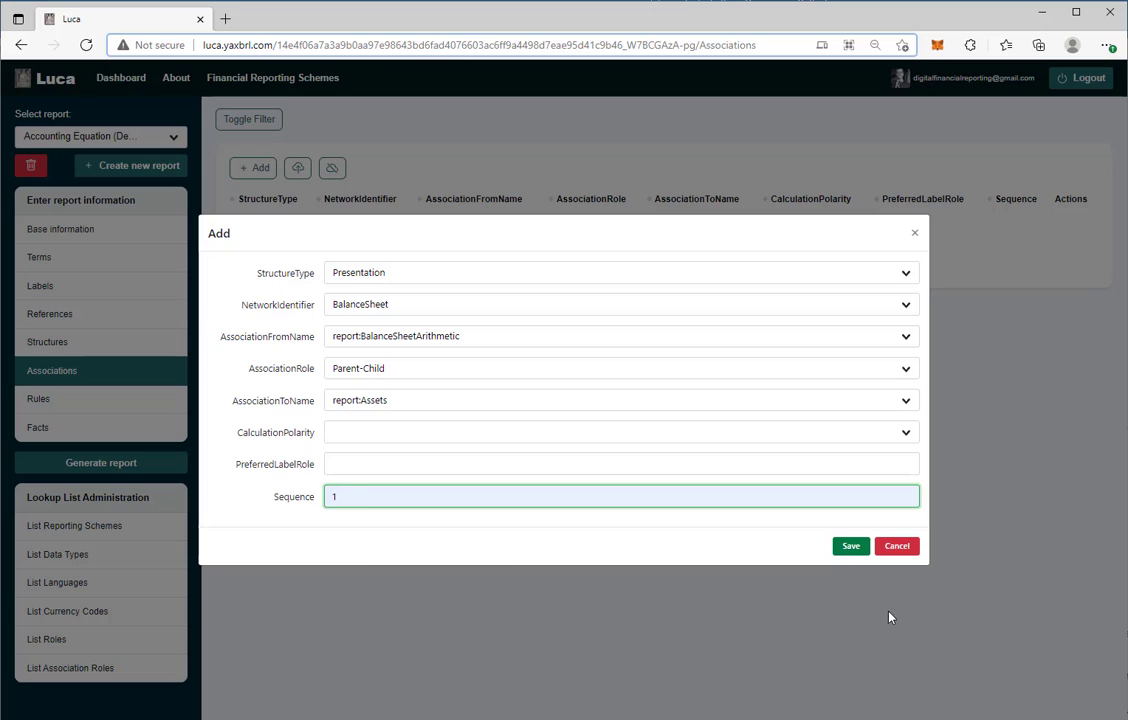
left_click(851, 548)
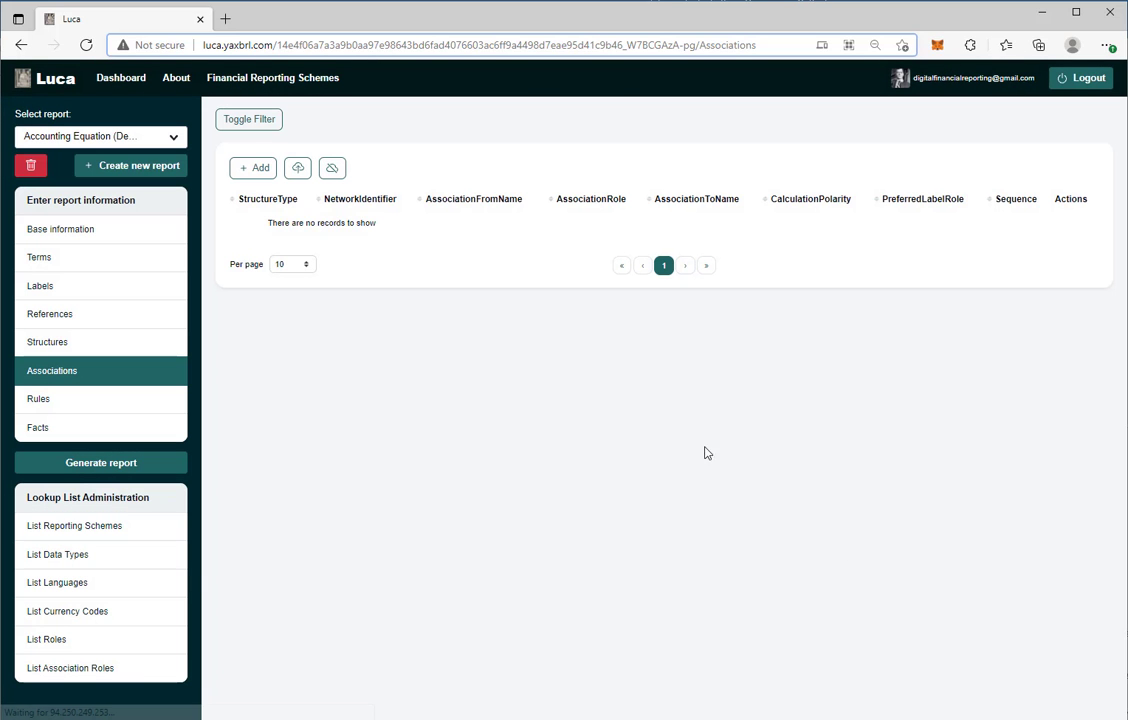
- Start a second Presentation association in the BalanceSheet network, also coming from report:BalanceSheetArithmetic
left_click(260, 170)
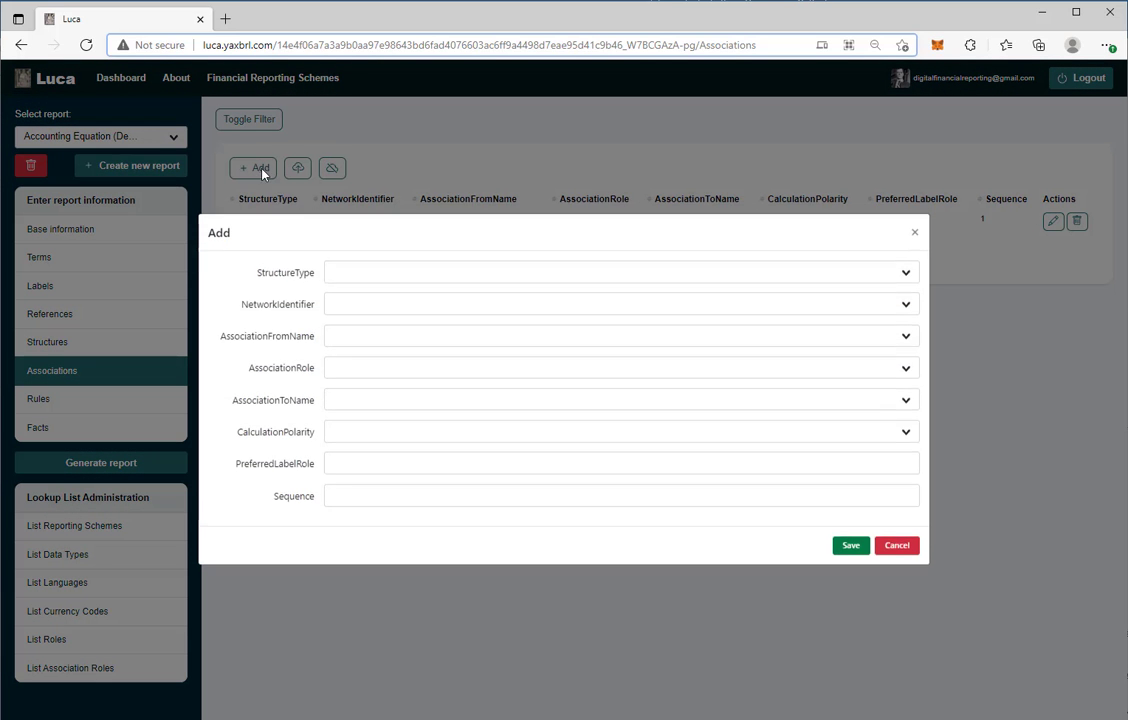
left_click(360, 280)
left_click(362, 294)
left_click(363, 308)
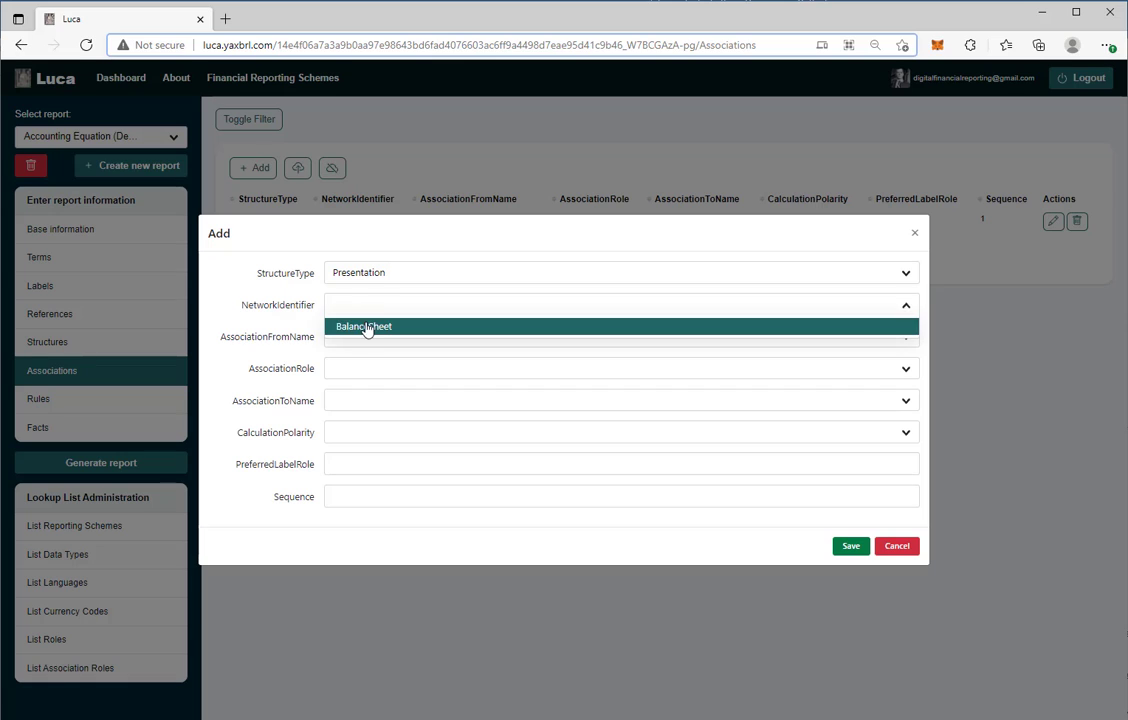
left_click(365, 326)
left_click(360, 339)
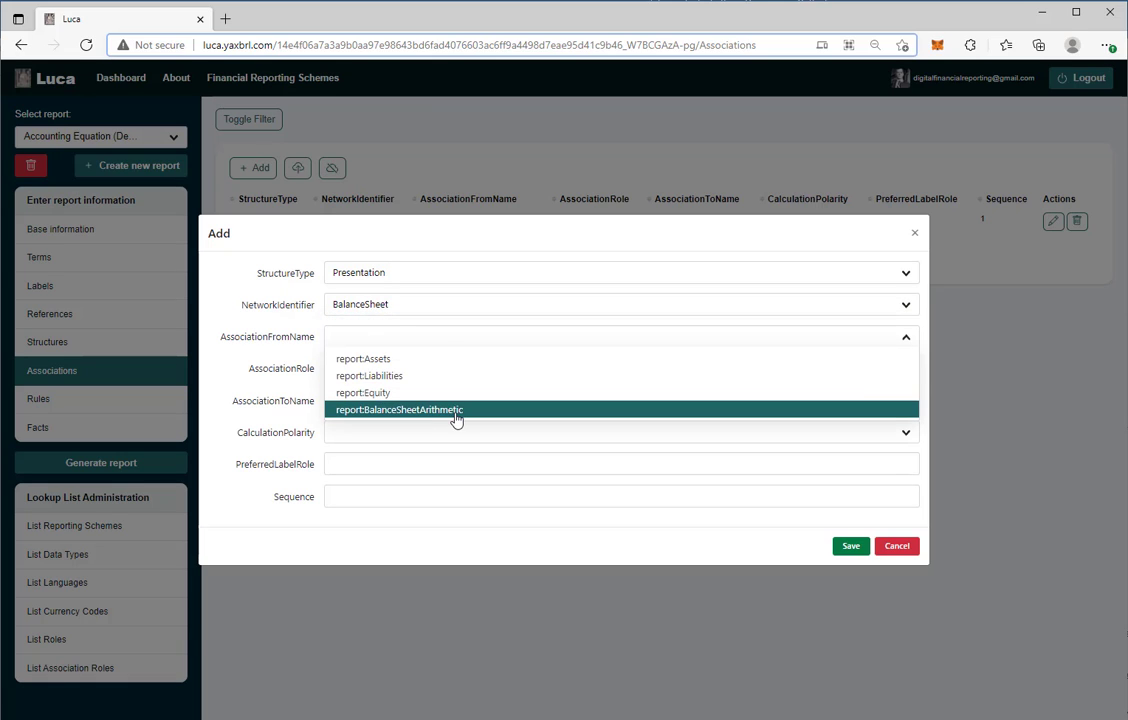
left_click(462, 411)
- Give the second association the role Parent-Child, target report:Liabilities and sequence 2, and save it
left_click(366, 378)
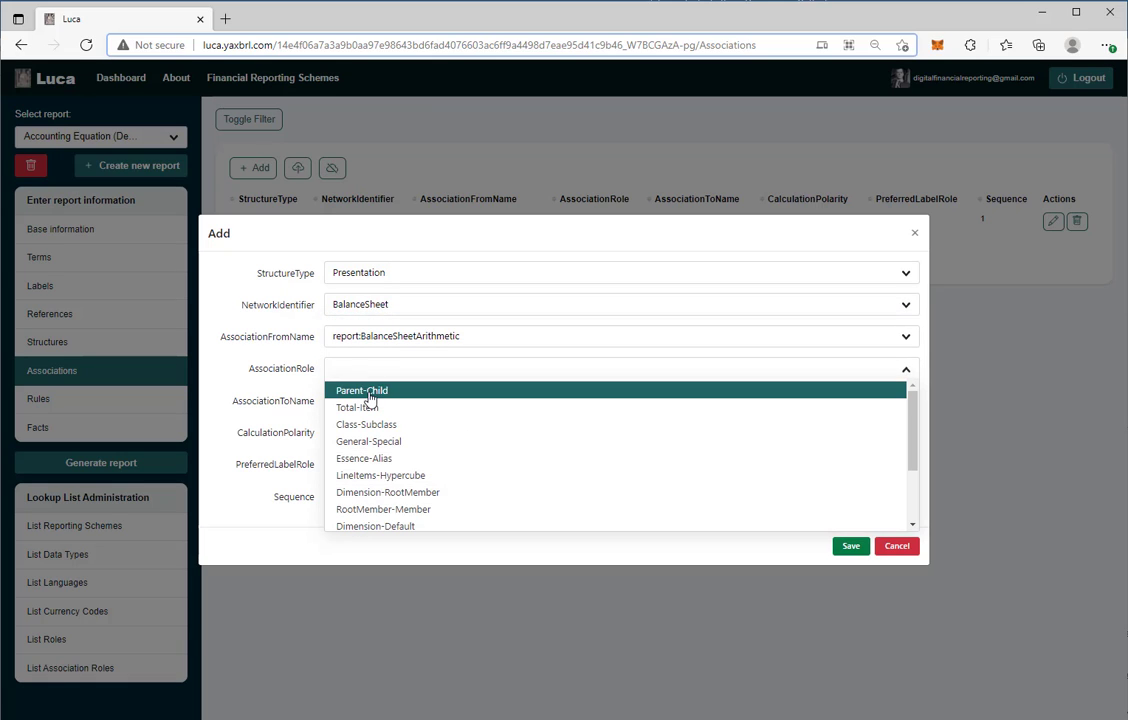
left_click(364, 391)
left_click(360, 403)
left_click(360, 445)
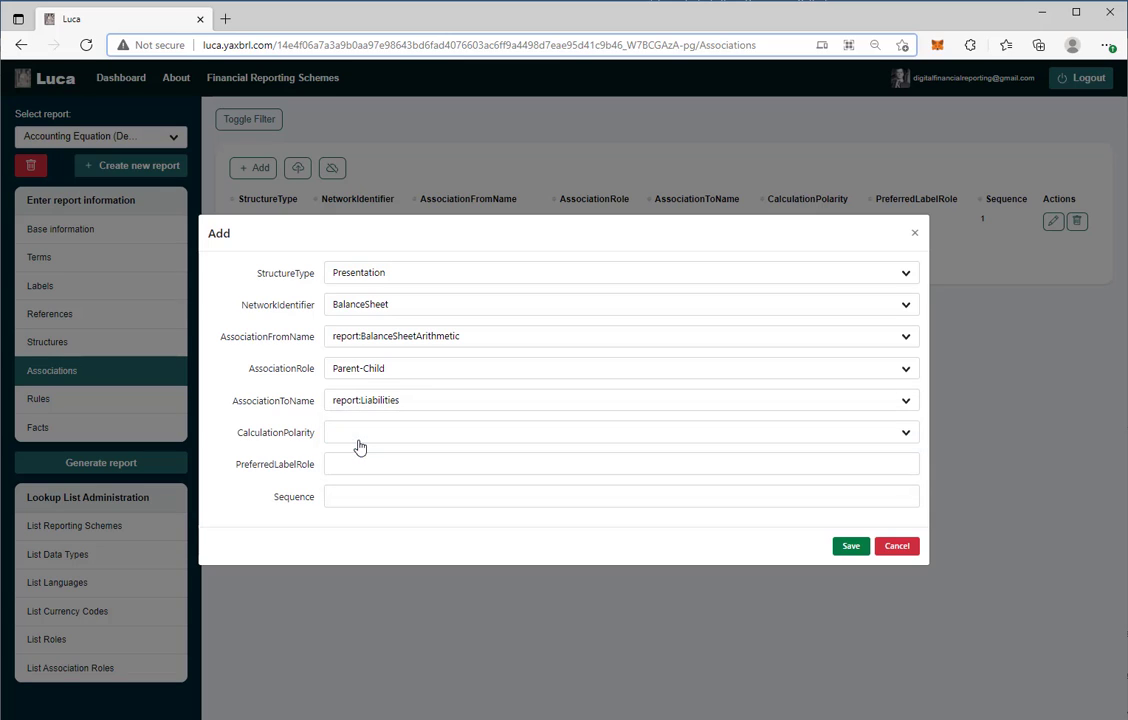
left_click(347, 438)
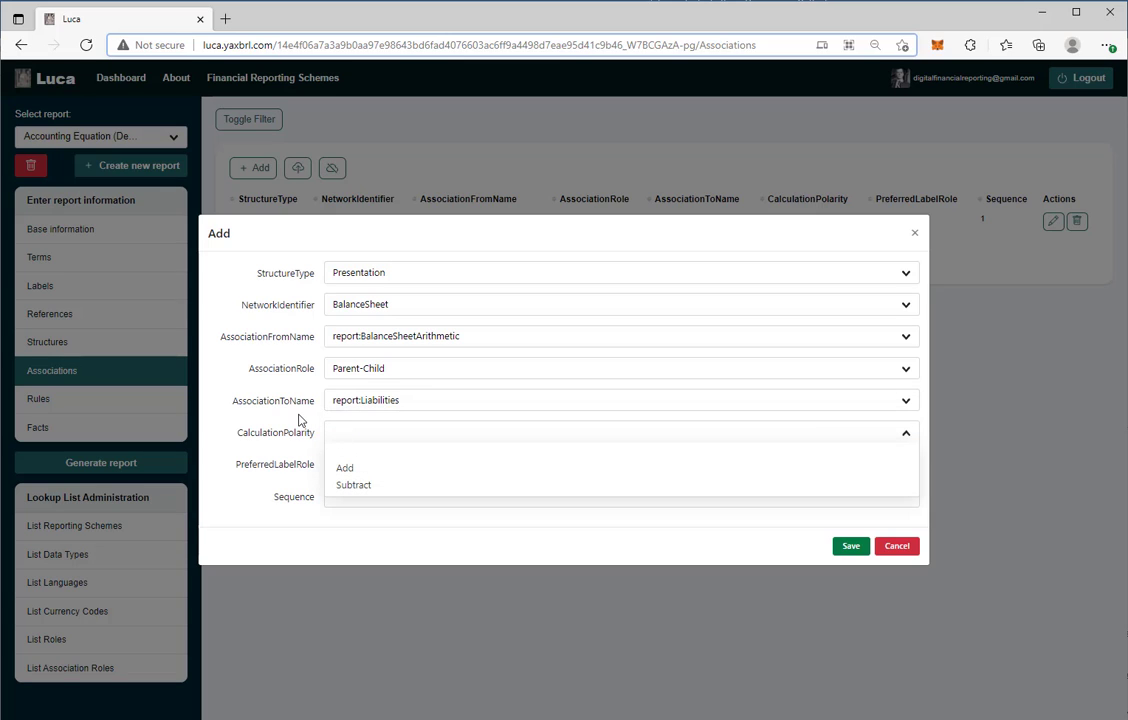
left_click(299, 420)
left_click(357, 499)
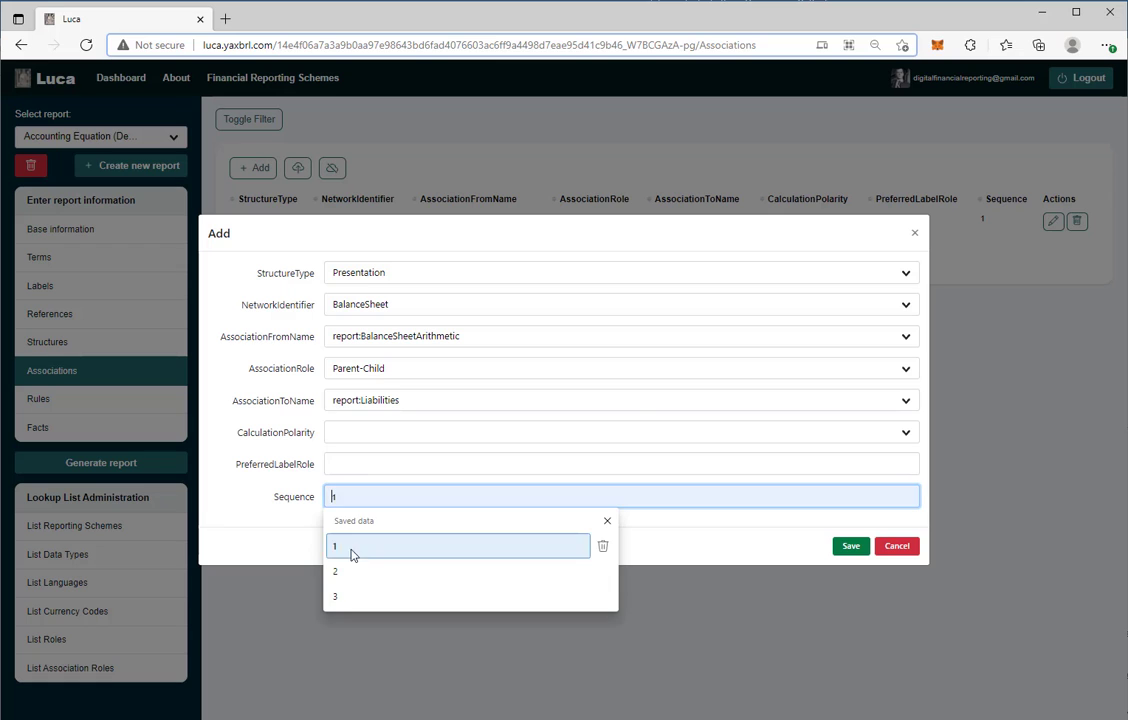
left_click(368, 574)
left_click(851, 546)
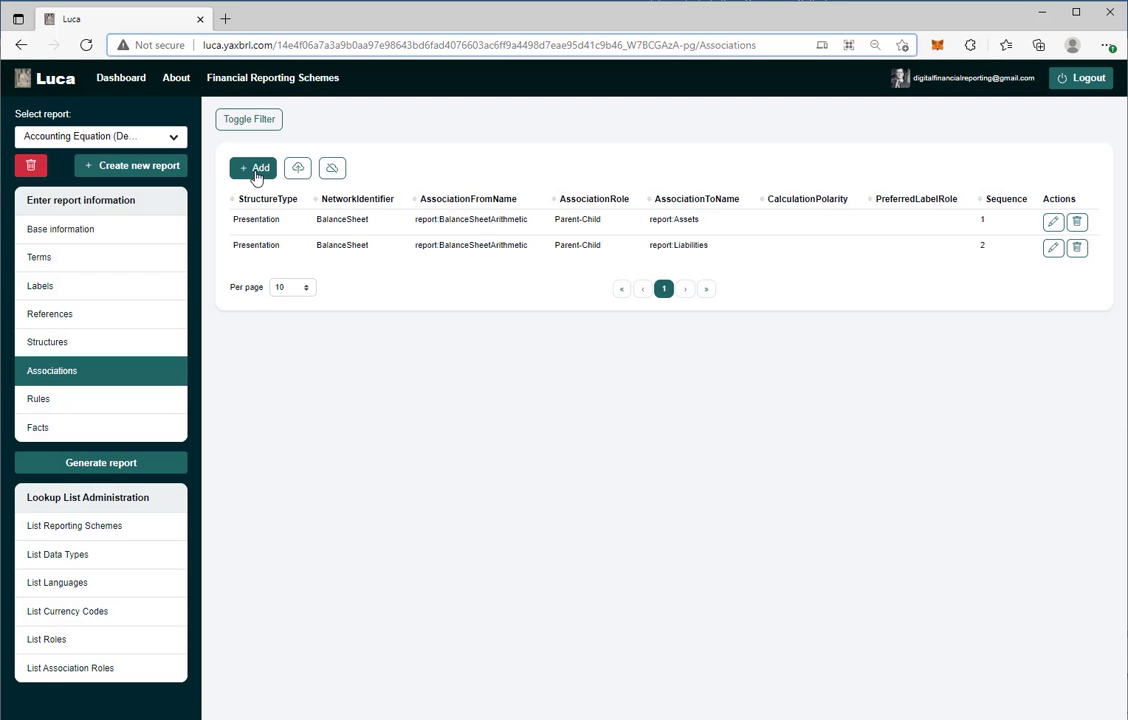
- Start a third Presentation association in the BalanceSheet network, also coming from report:BalanceSheetArithmetic
left_click(256, 170)
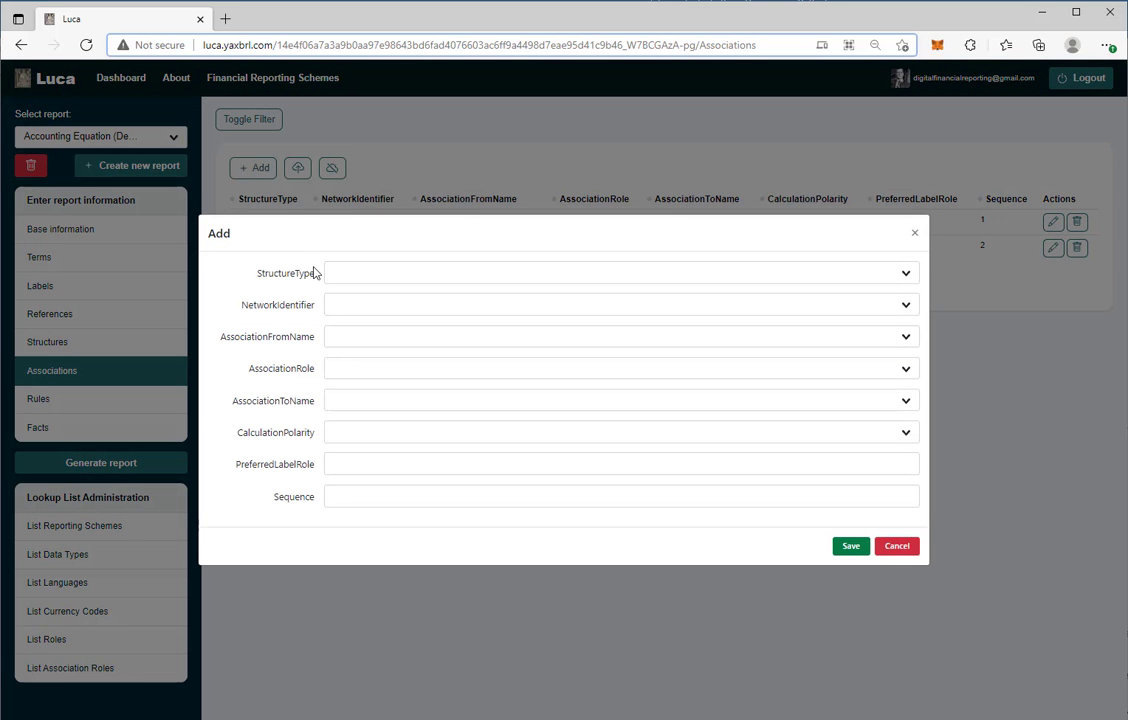
left_click(336, 276)
left_click(349, 296)
left_click(352, 305)
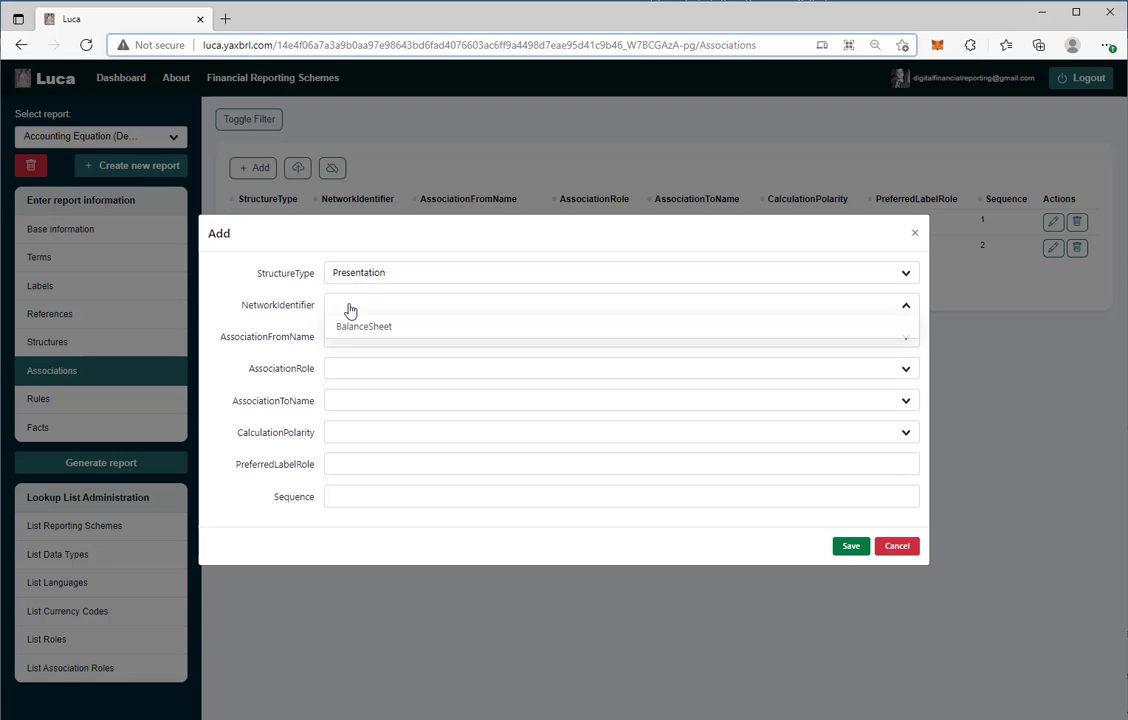
left_click(358, 324)
left_click(345, 338)
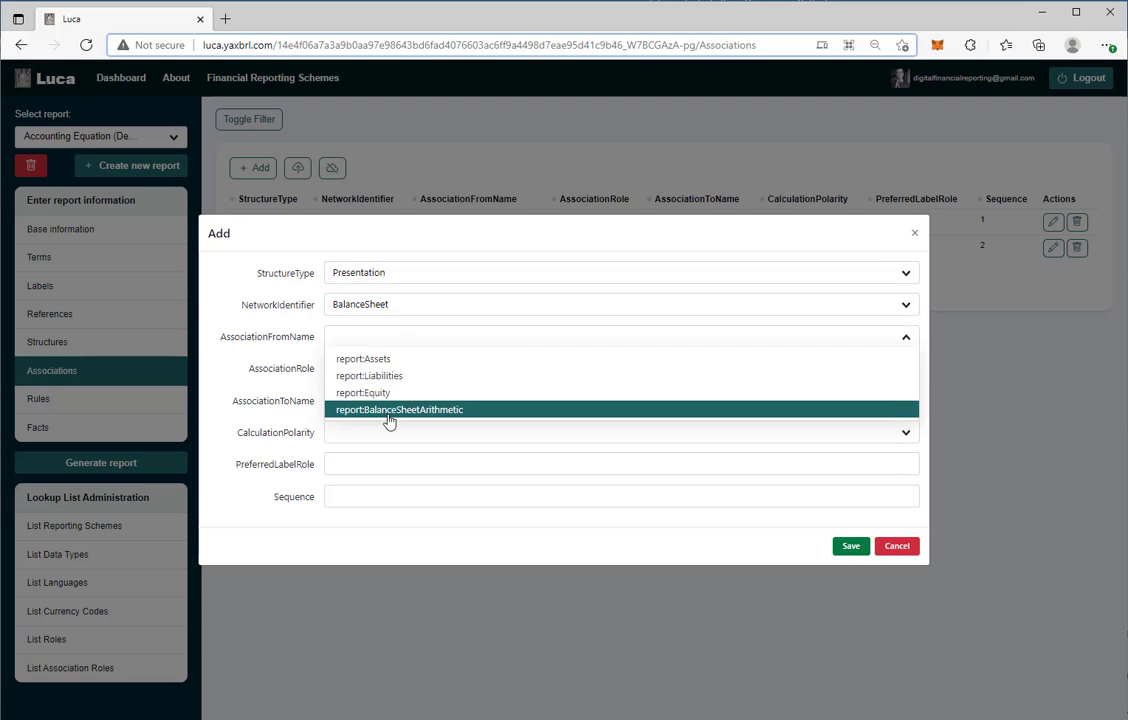
left_click(390, 411)
- Give the third association the role Parent-Child, target report:Equity and sequence 3, and save it
left_click(363, 369)
left_click(373, 395)
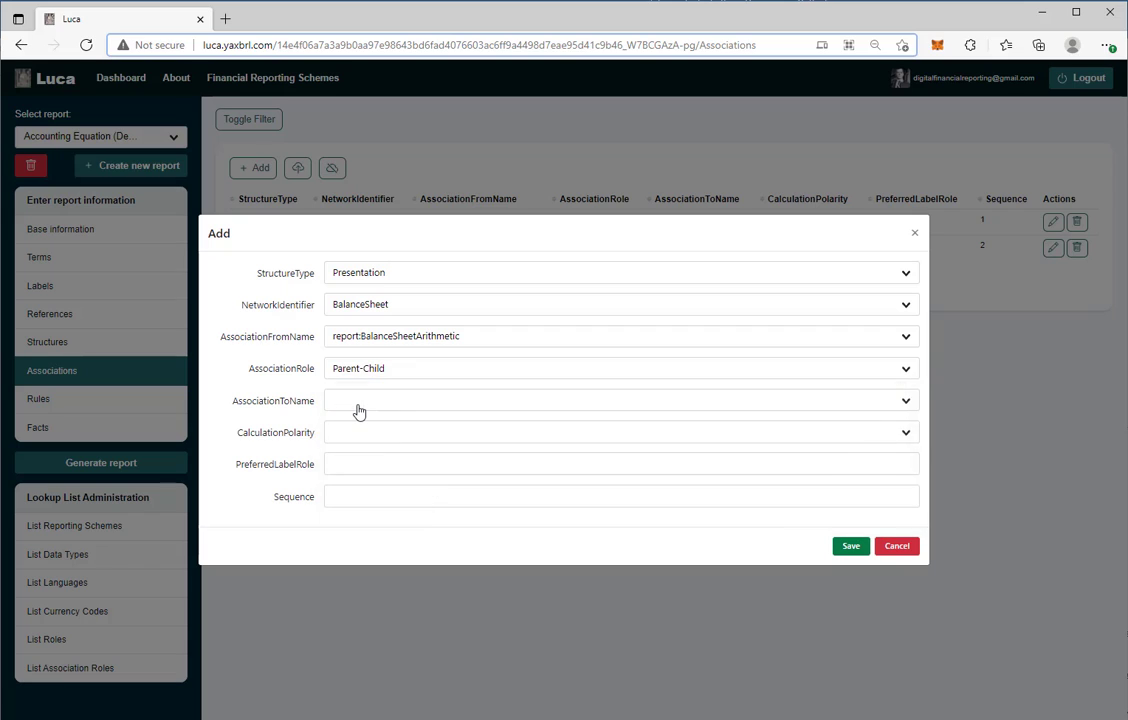
left_click(360, 404)
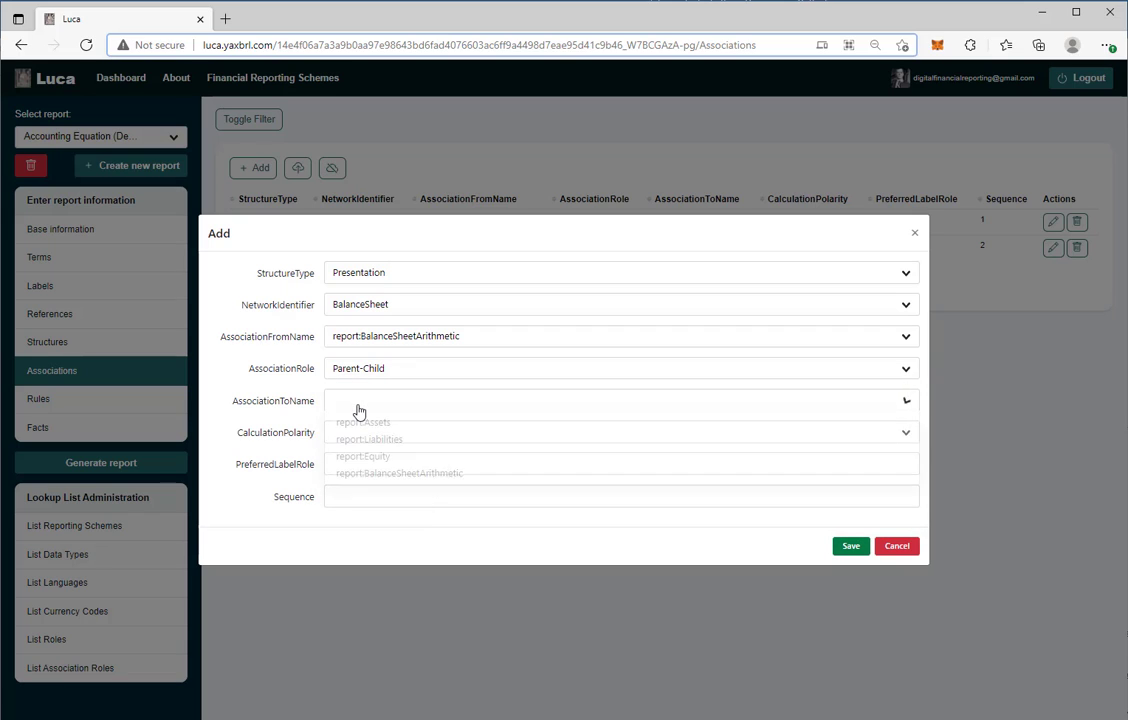
left_click(378, 456)
left_click(376, 503)
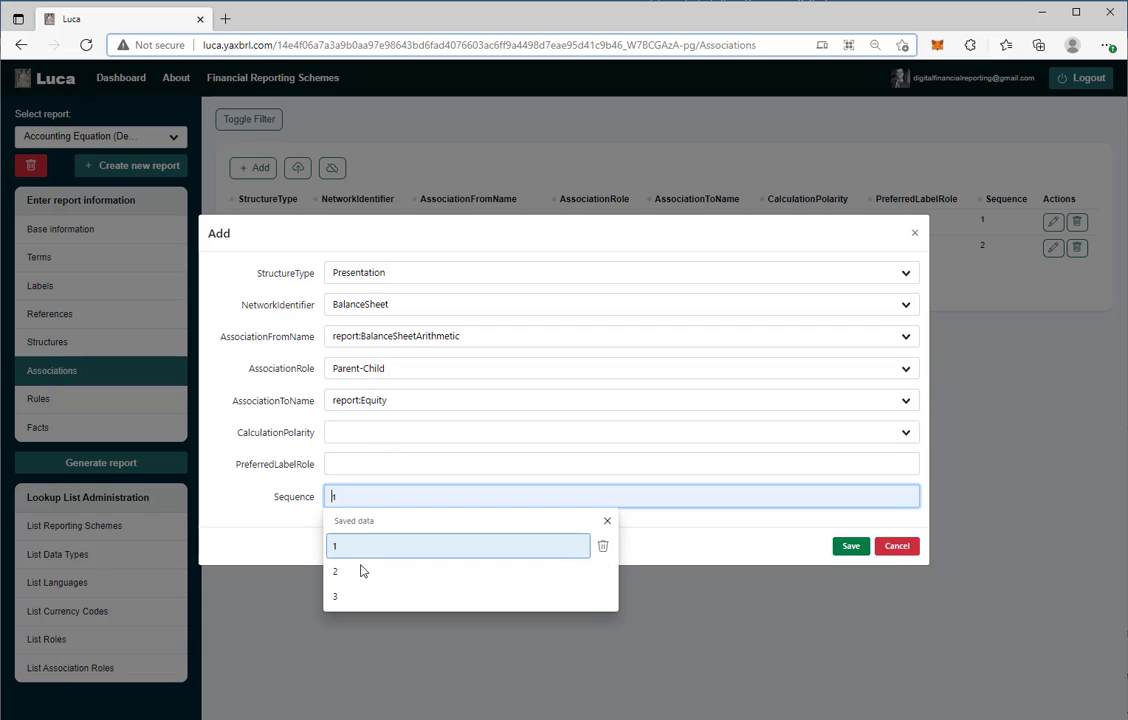
left_click(352, 602)
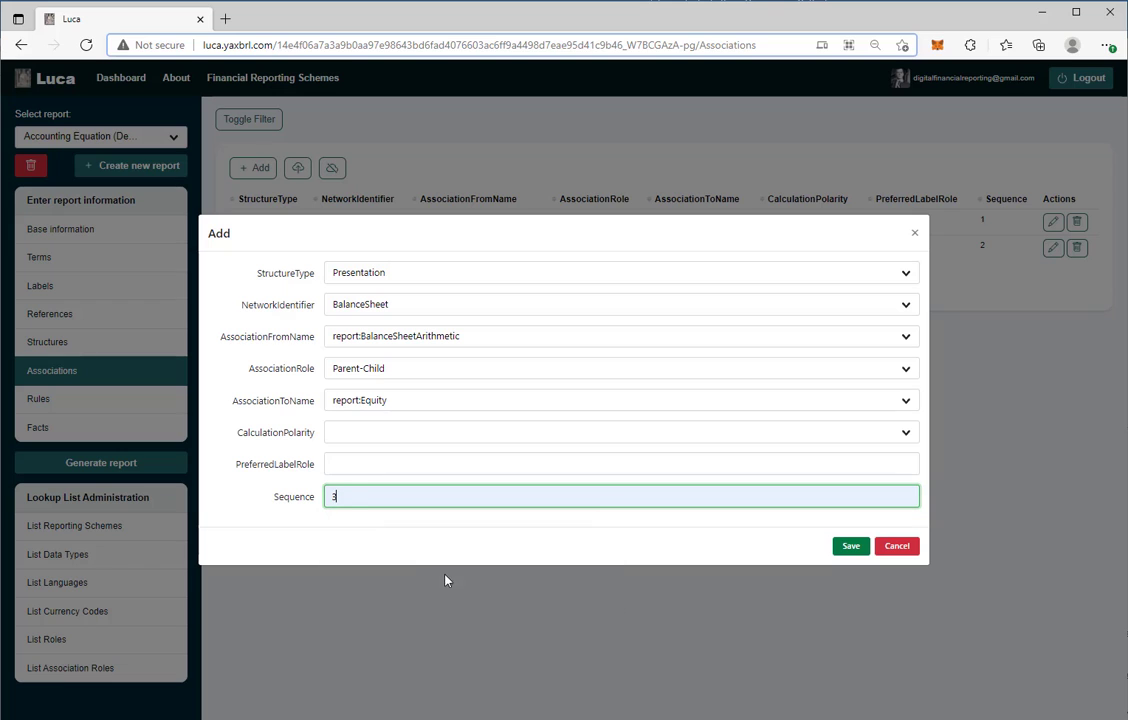
left_click(849, 547)
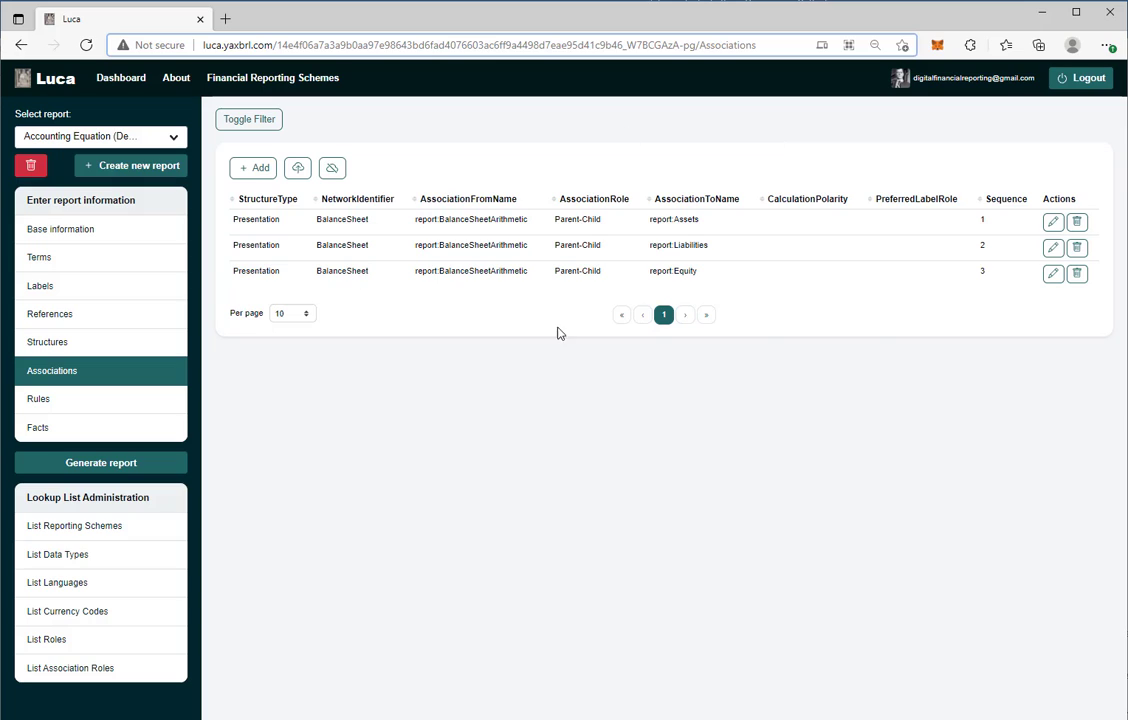
- Start a rule of type ConsistencyRule with rule code BS1 and the rule $Assets = $Liabilities + $Equity
left_click(38, 401)
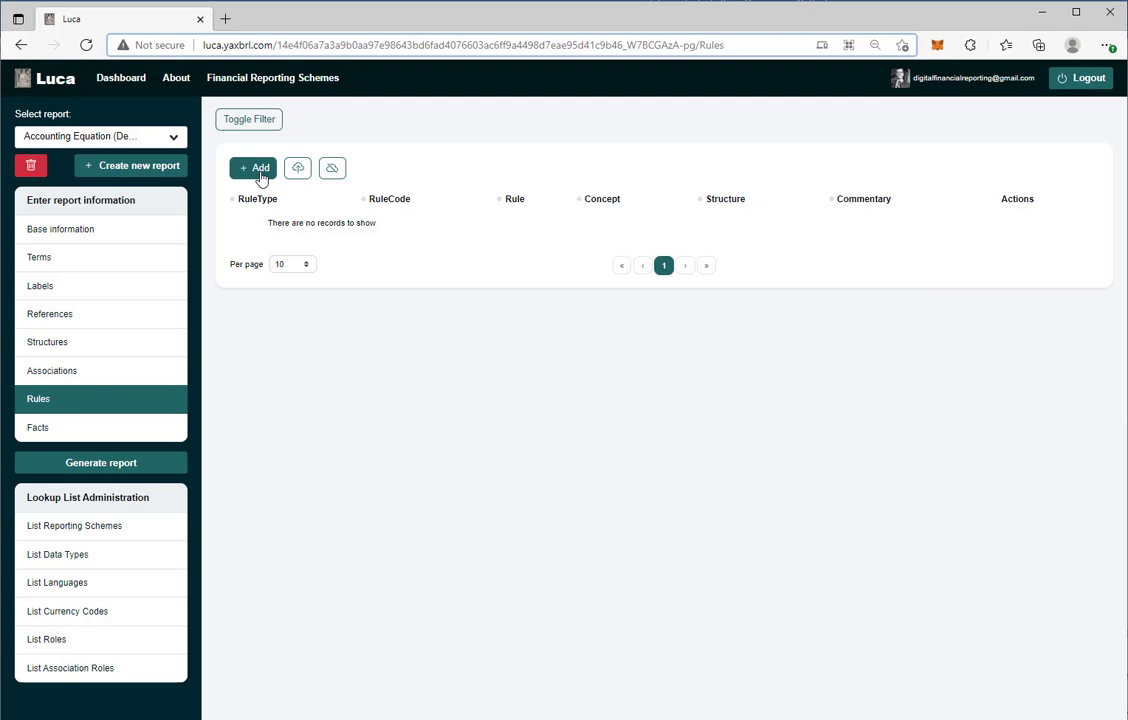
left_click(257, 168)
left_click(429, 308)
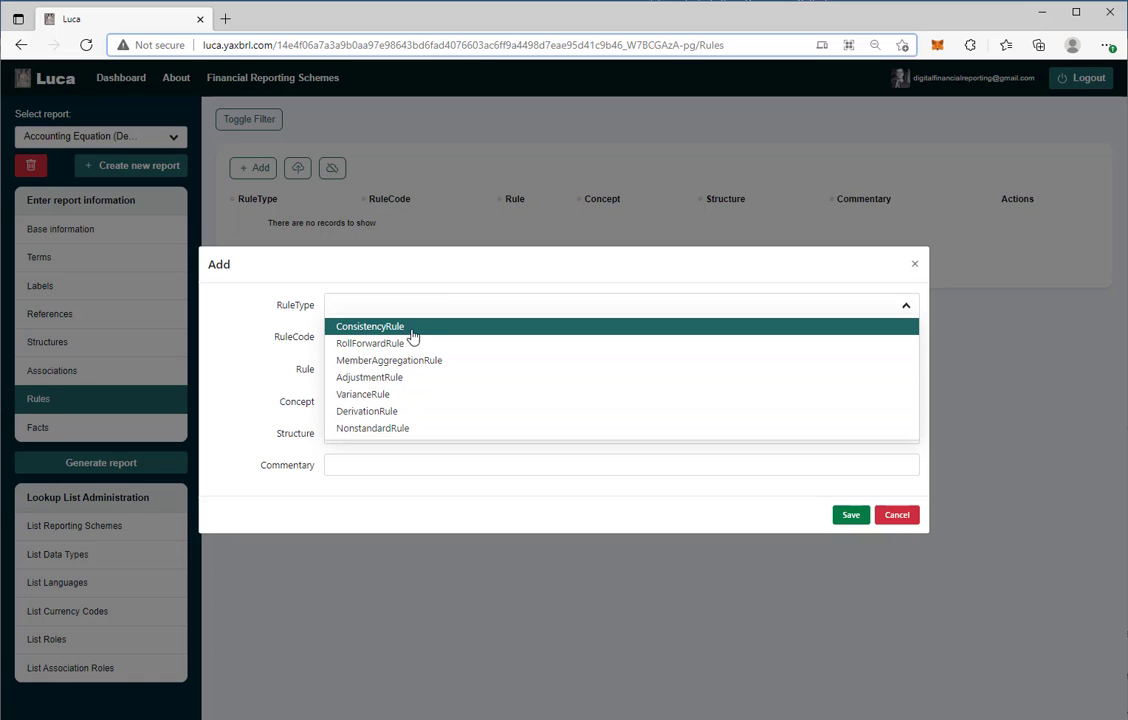
left_click(405, 327)
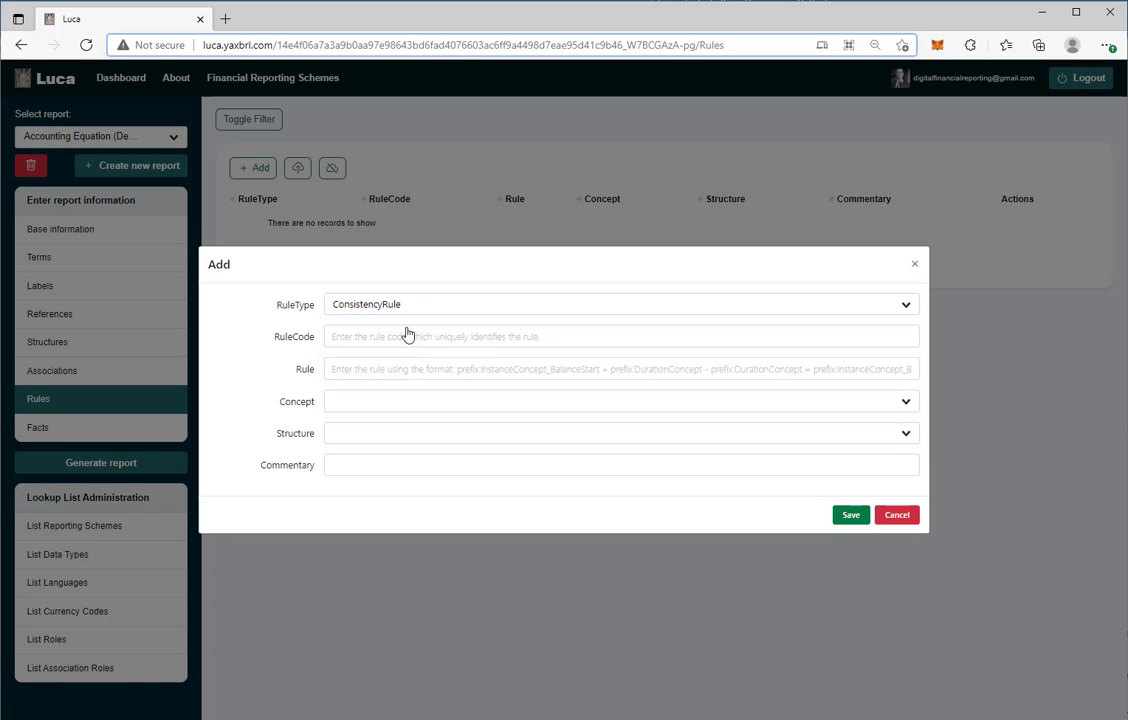
left_click(367, 337)
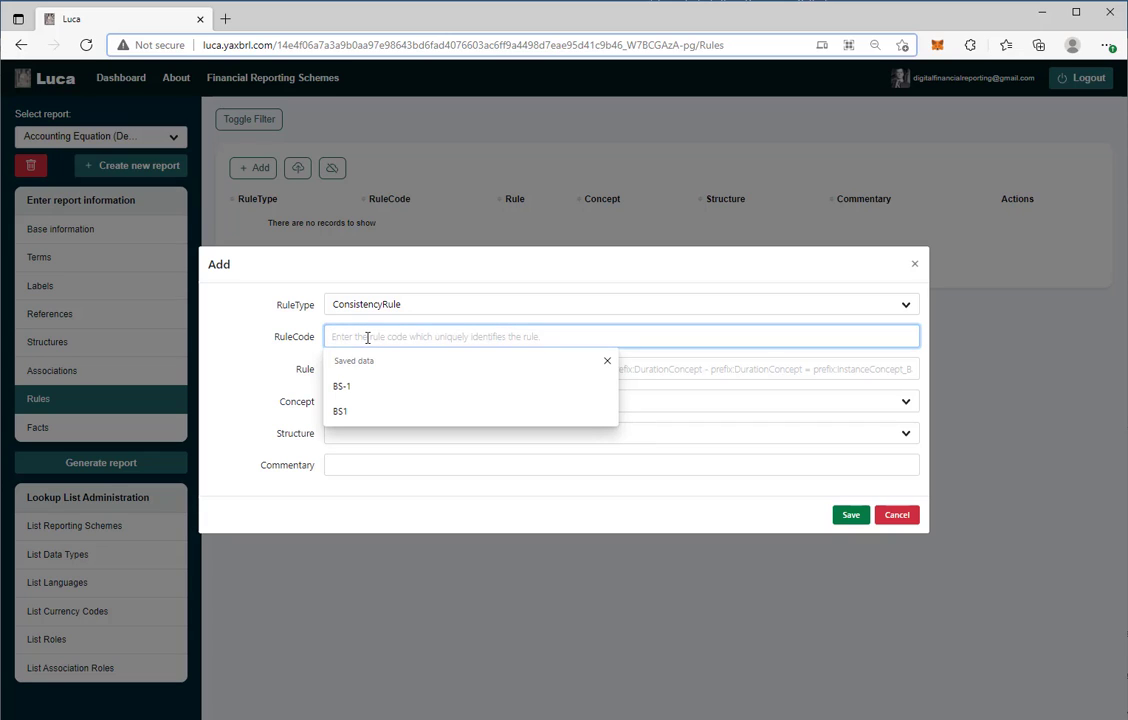
left_click(340, 412)
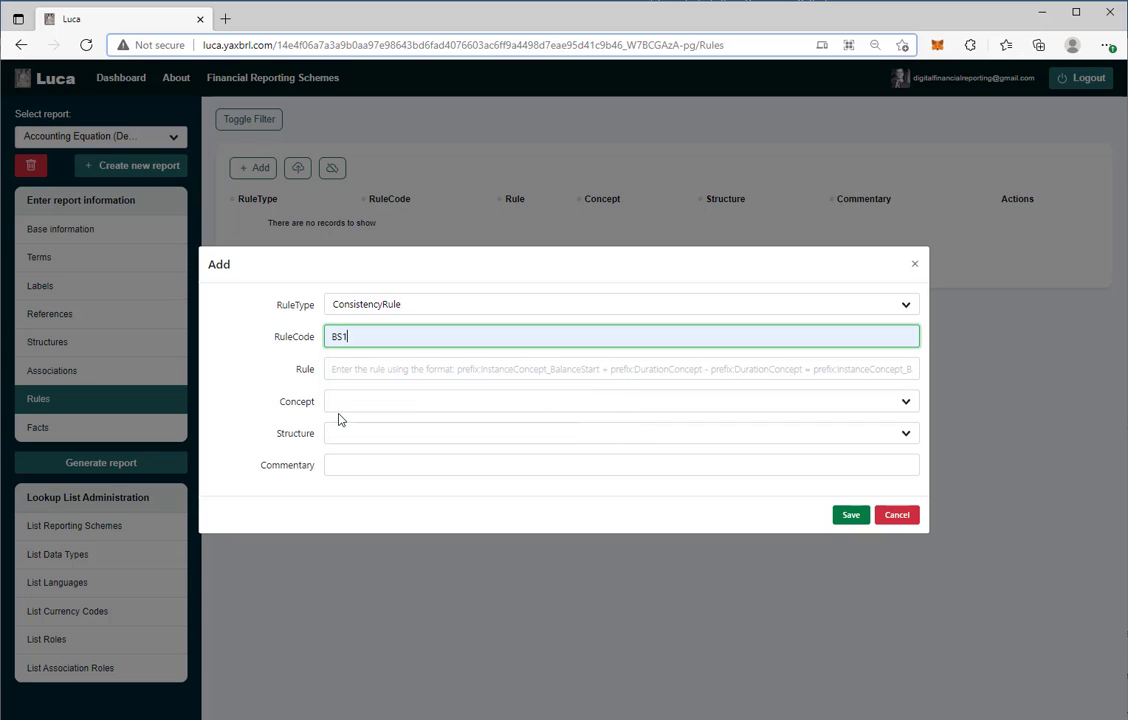
left_click(347, 370)
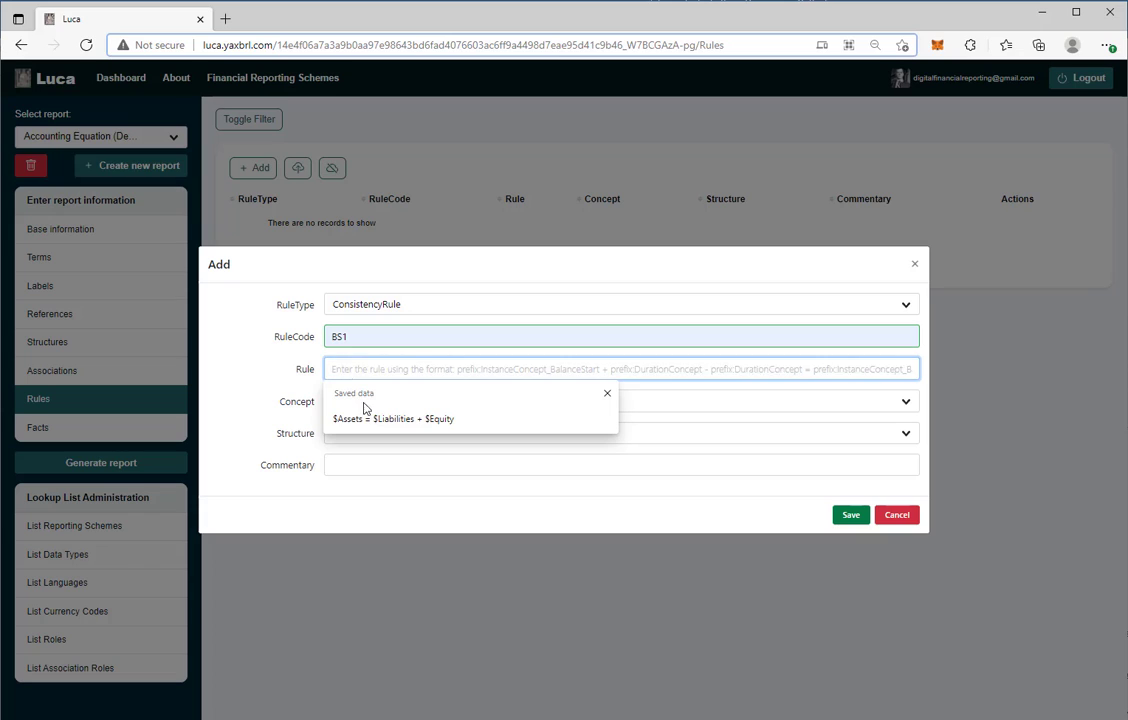
left_click(398, 425)
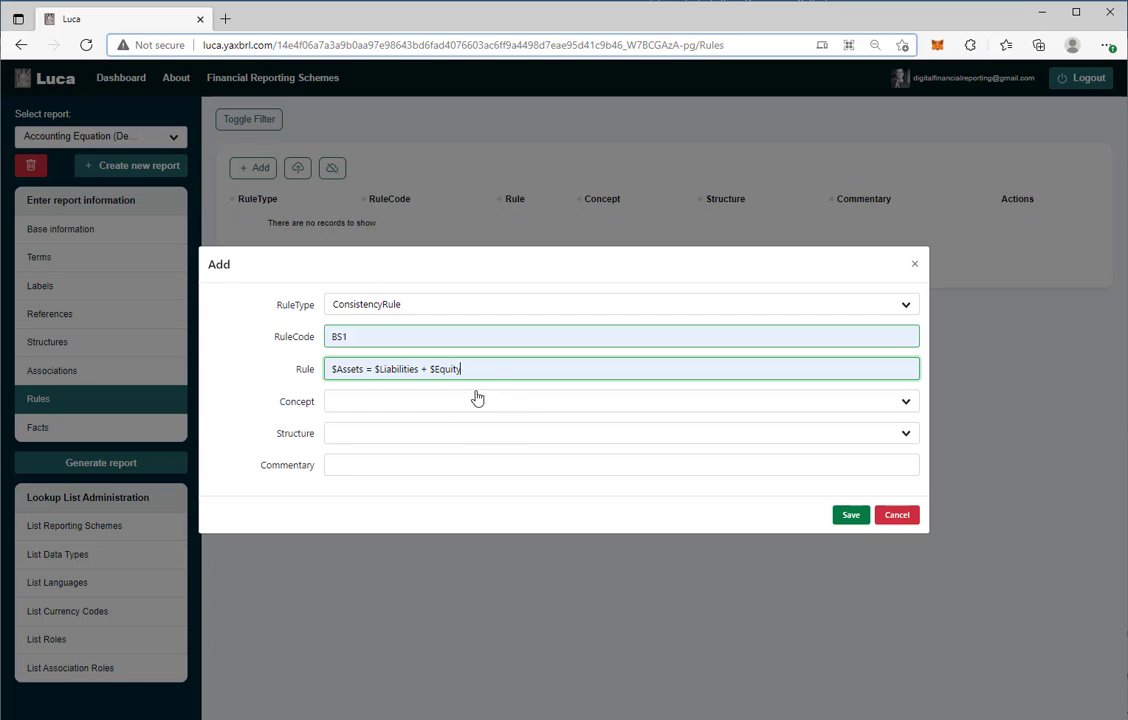
- Assign the rule to concept report:Assets and structure BalanceSheet, and save it
left_click(343, 408)
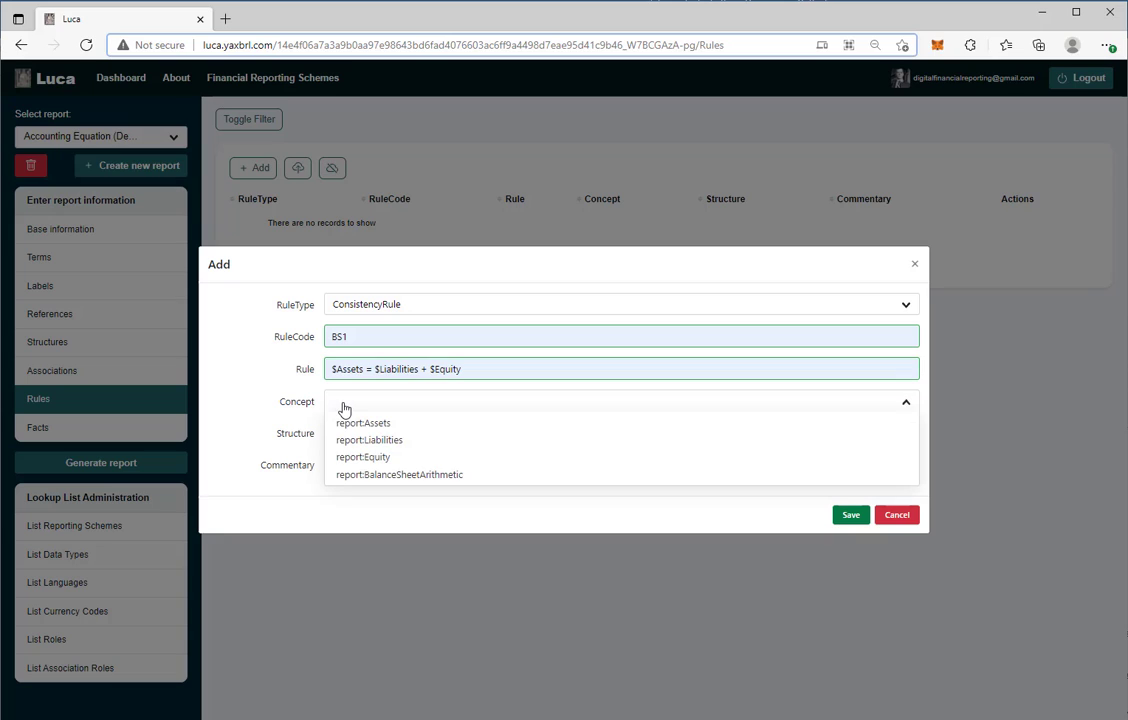
left_click(358, 424)
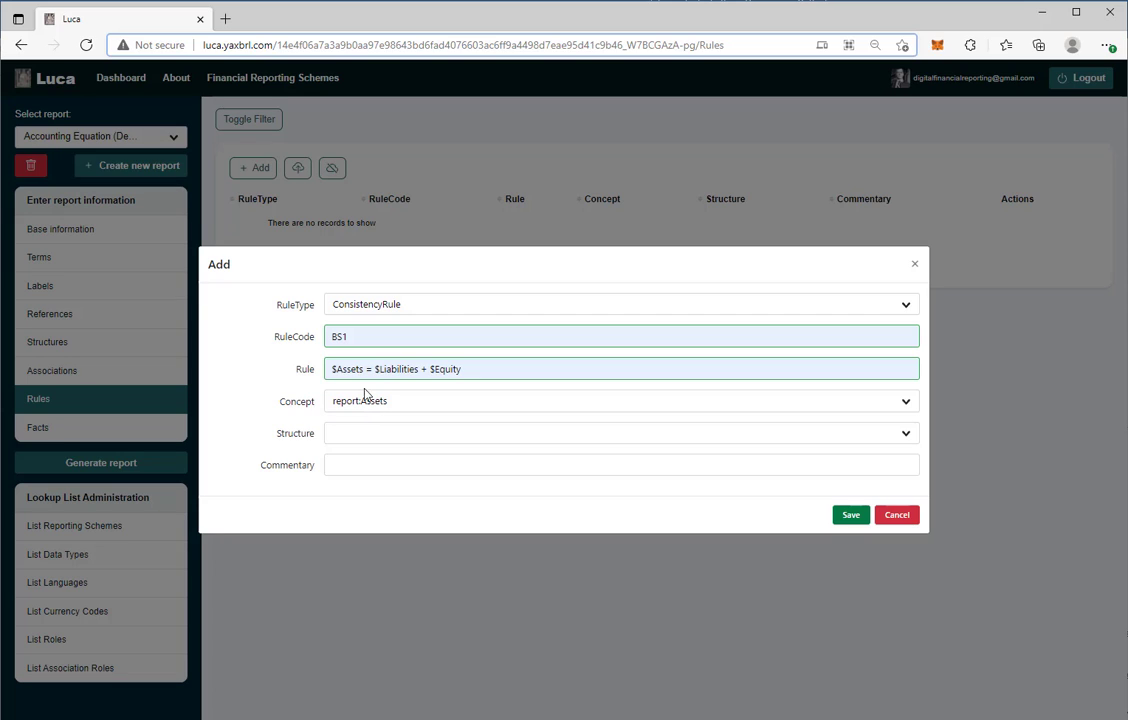
left_click(342, 437)
left_click(378, 460)
left_click(851, 515)
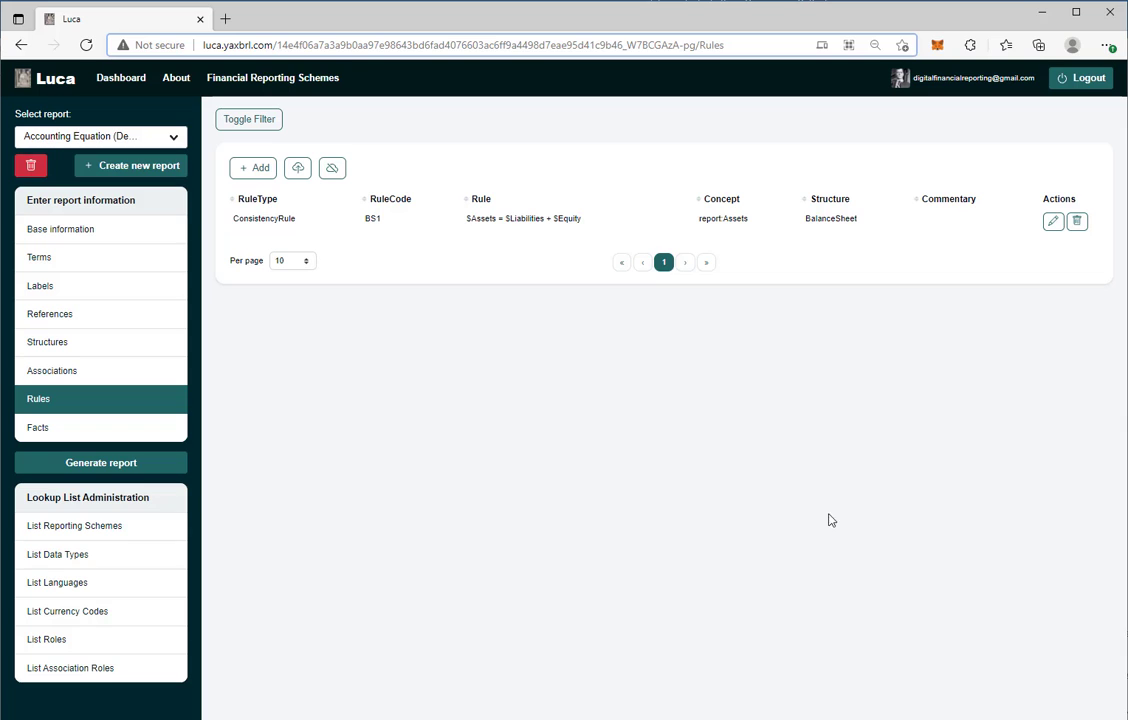
left_click(45, 433)
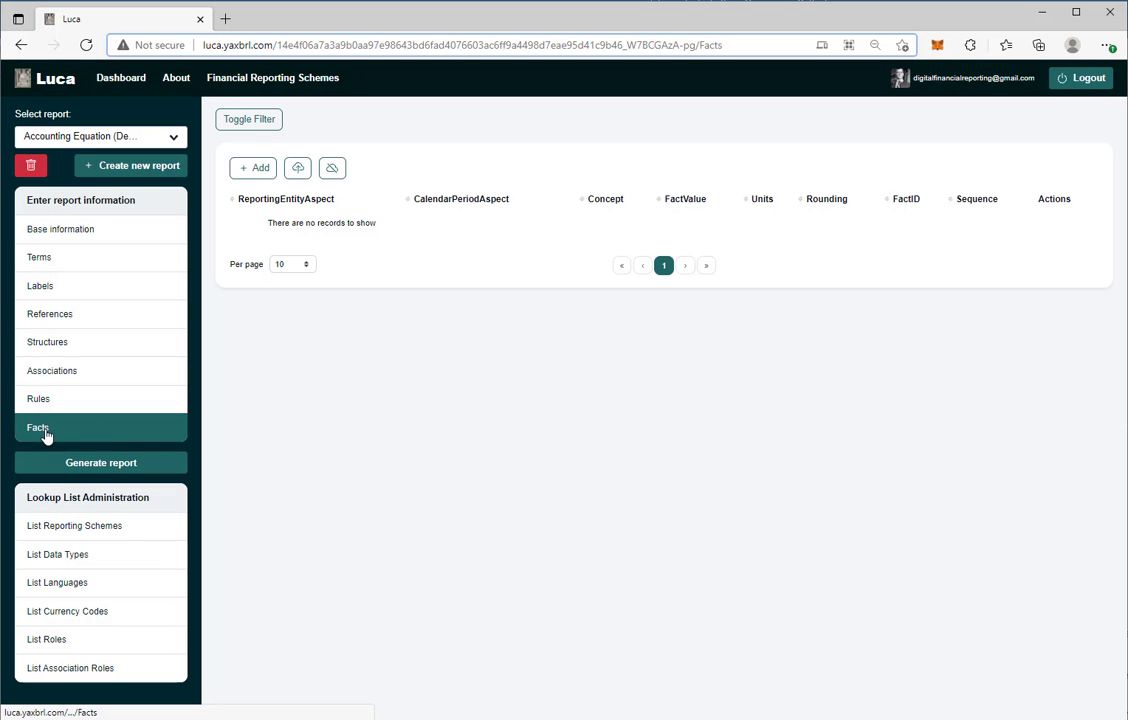
left_click(257, 172)
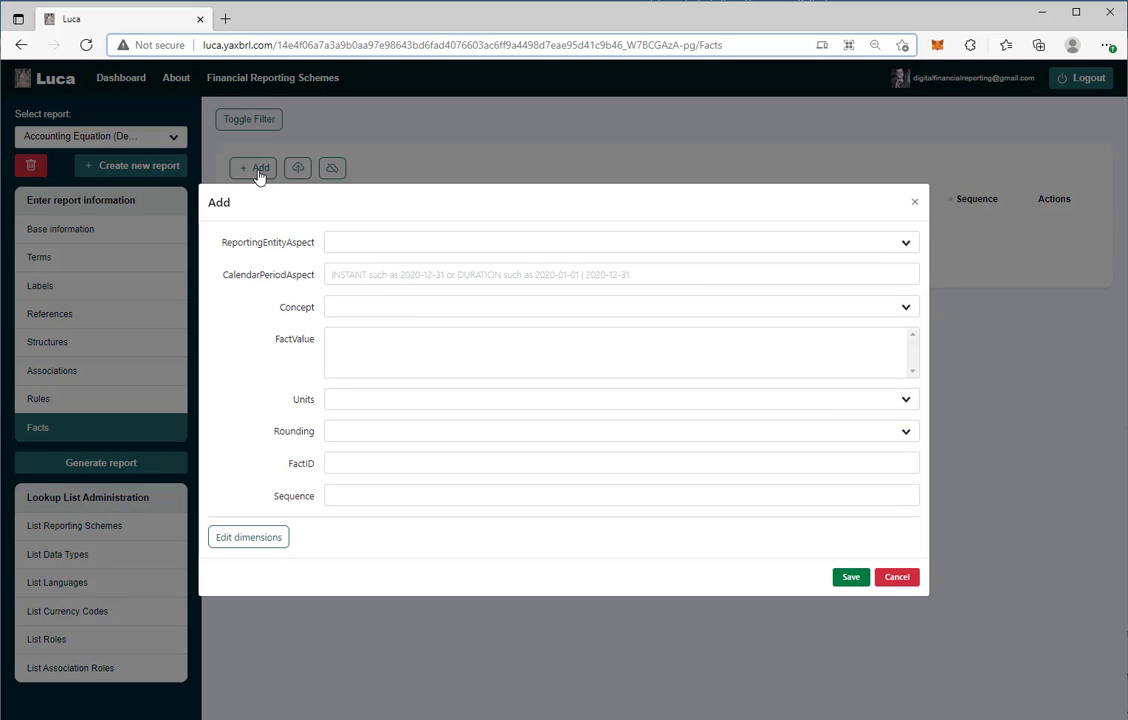
left_click(375, 244)
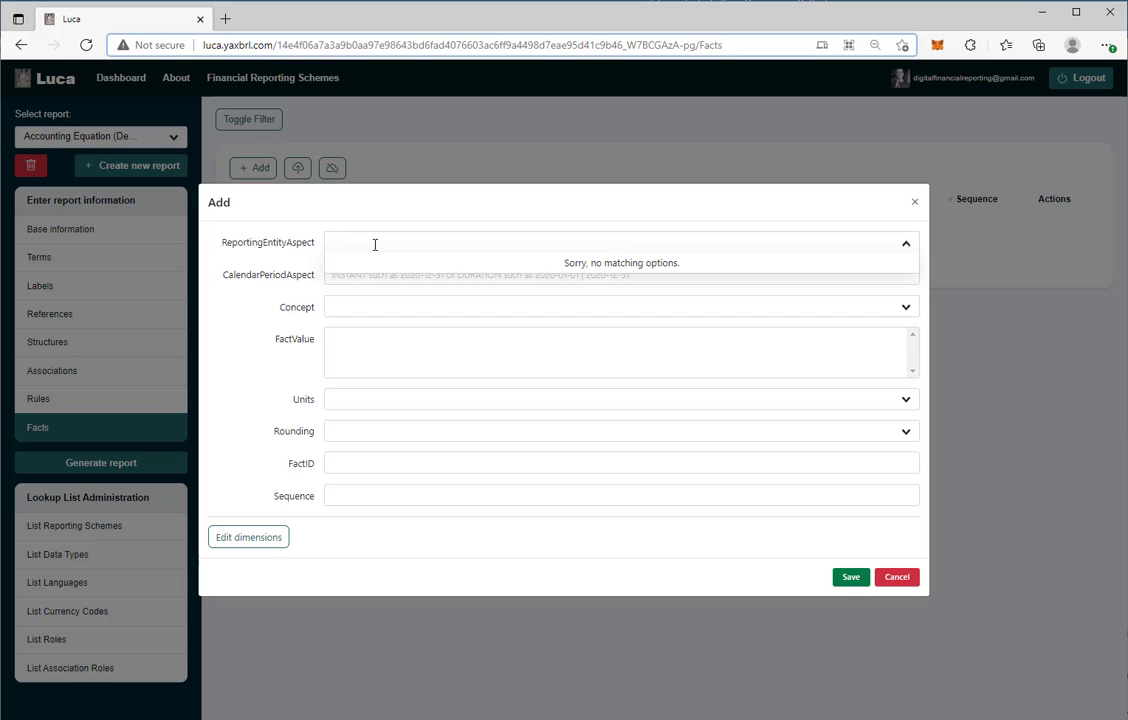
type("SAMP")
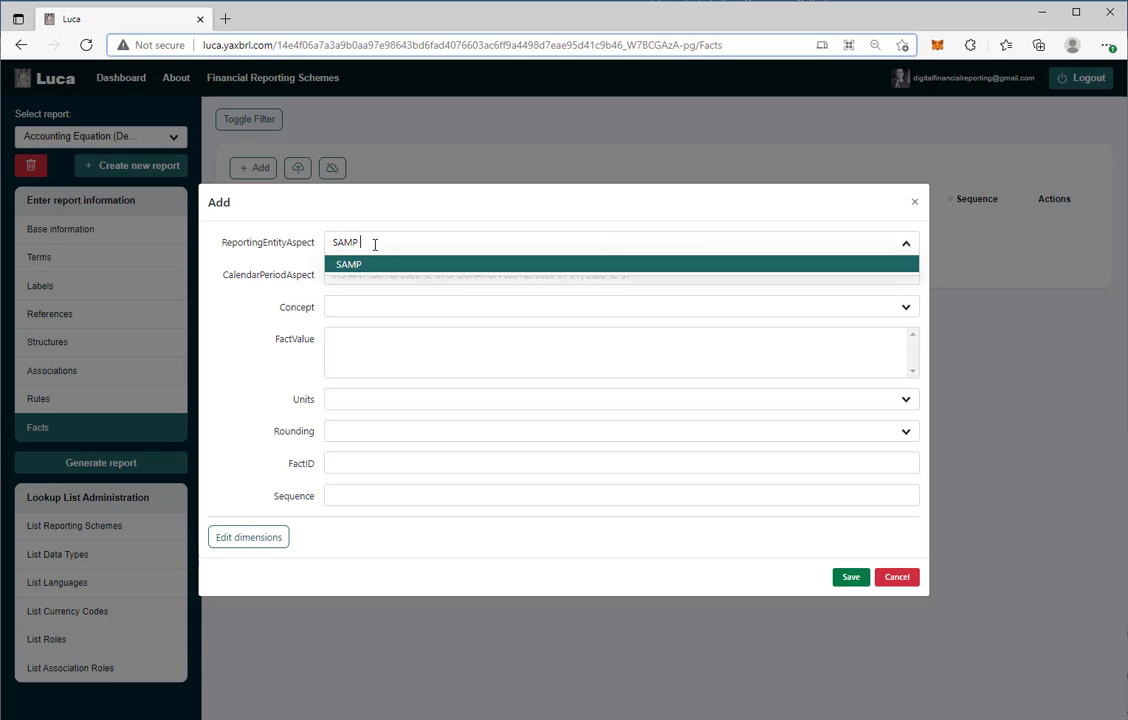
type(" | http://www.ids.com/id")
left_click_drag(472, 242, 227, 239)
key("ctrl+c")
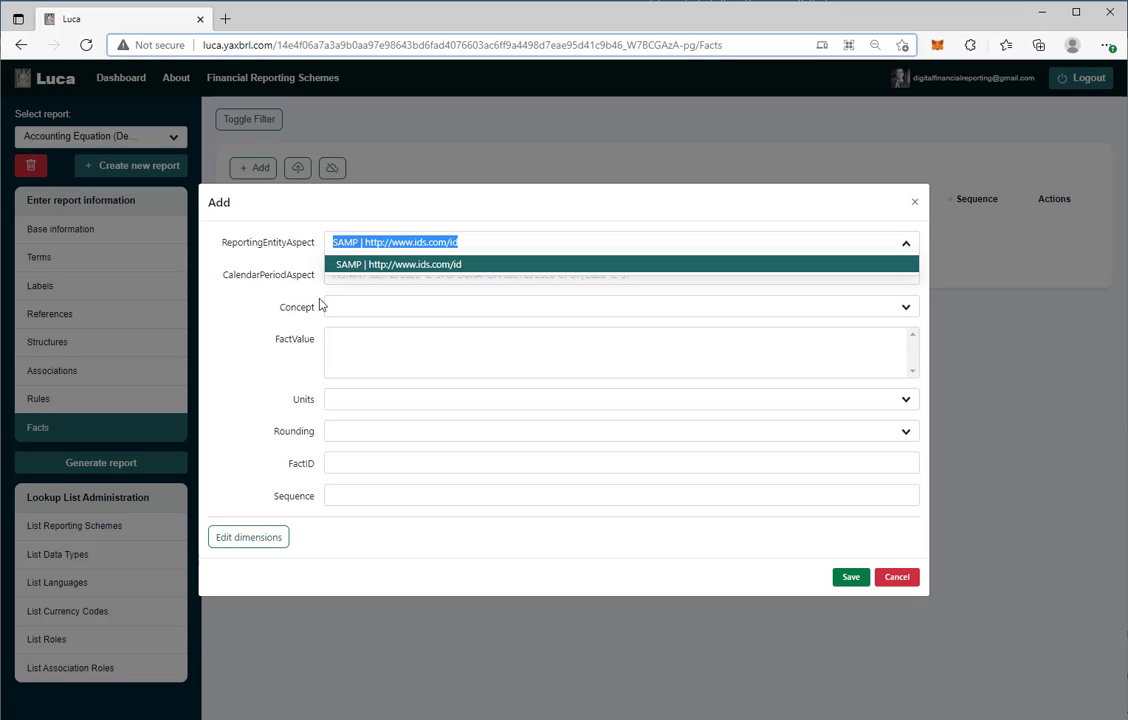
key("BackSpace")
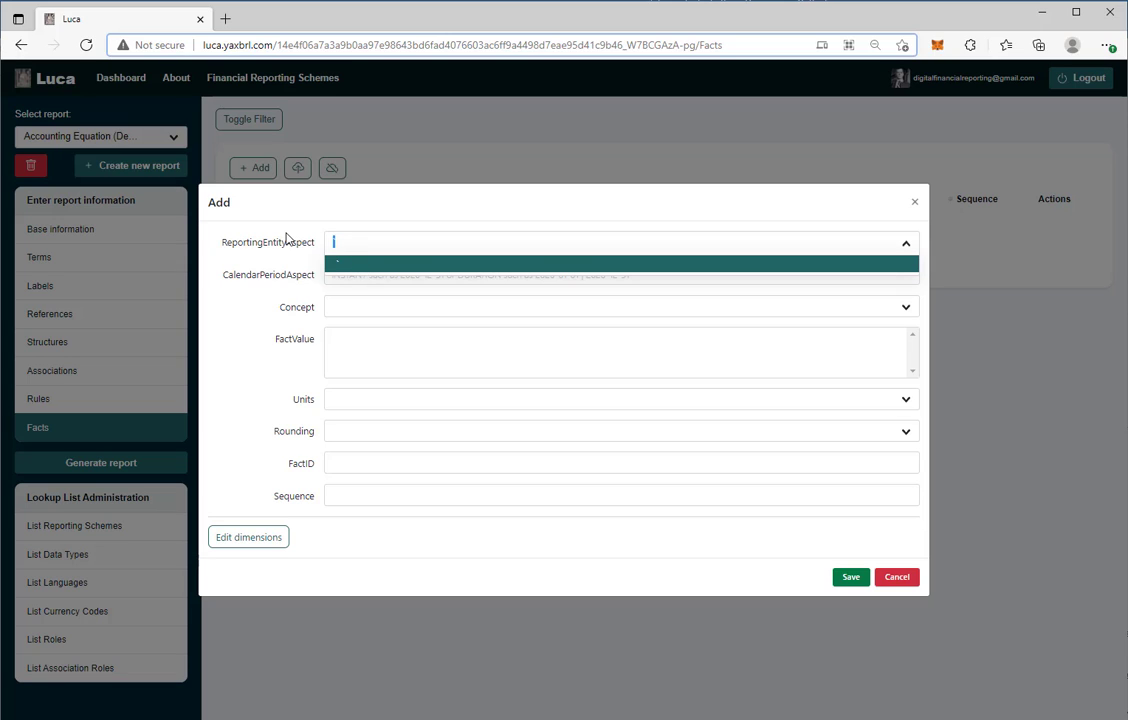
key("ctrl+v")
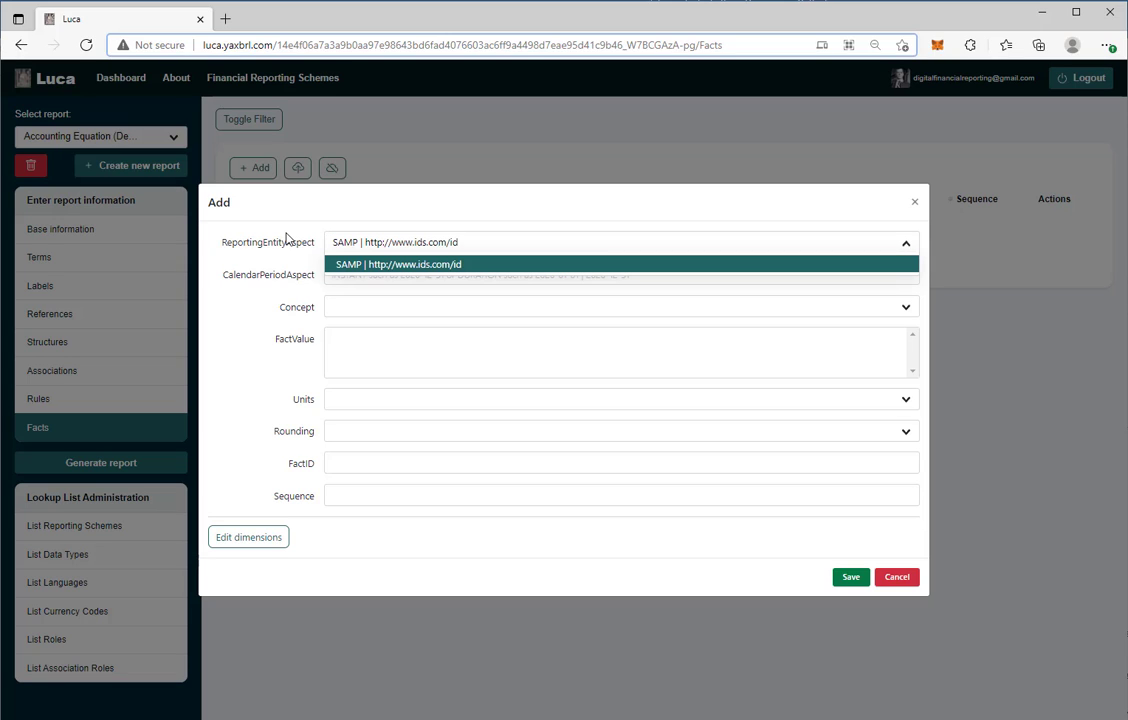
left_click(369, 266)
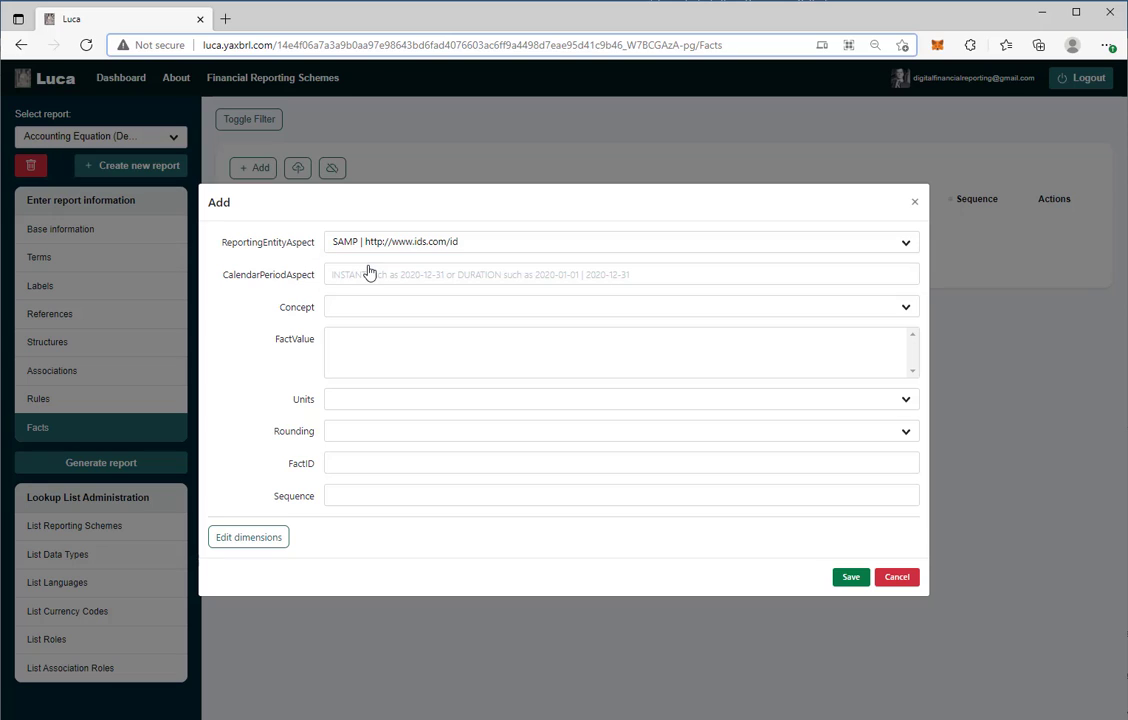
- Set the fact's calendar period to 2021-12-31 and its concept to report:Assets
left_click(361, 274)
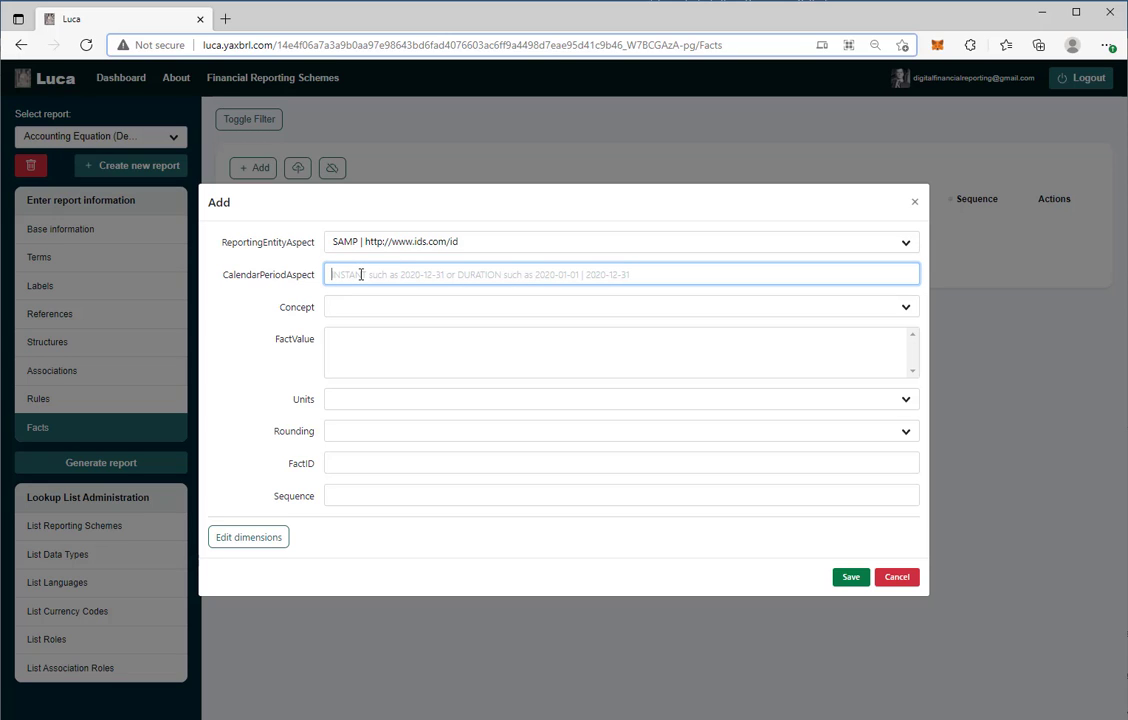
type("2021")
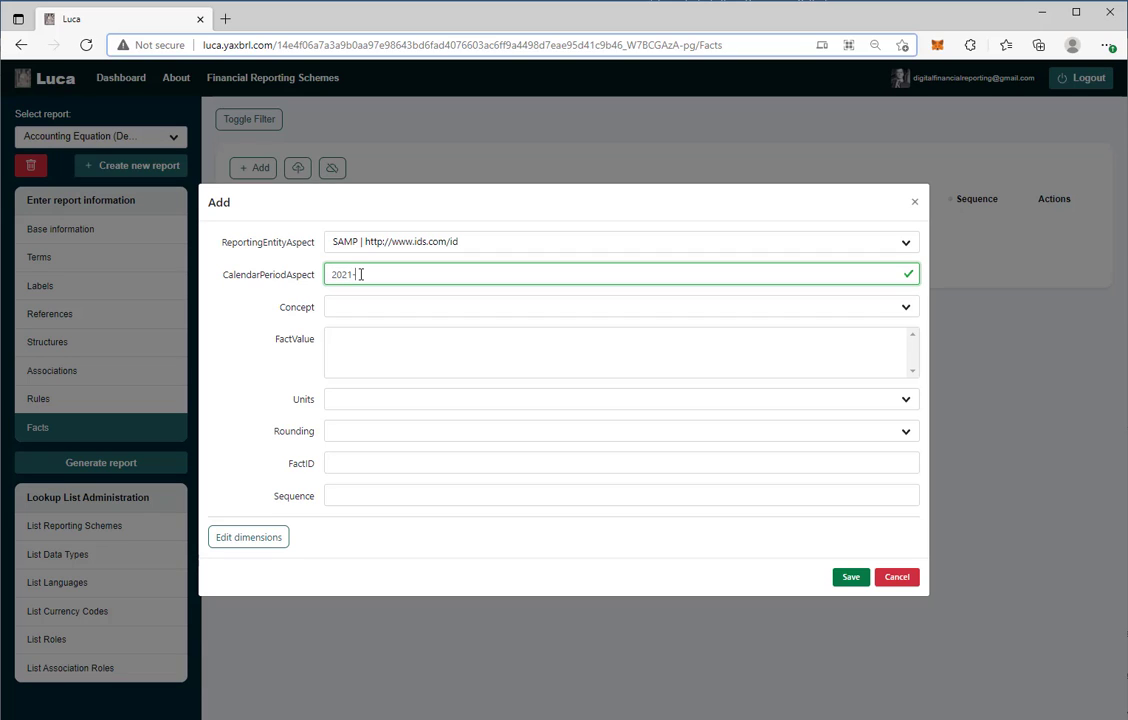
type("-12-31")
key("Tab")
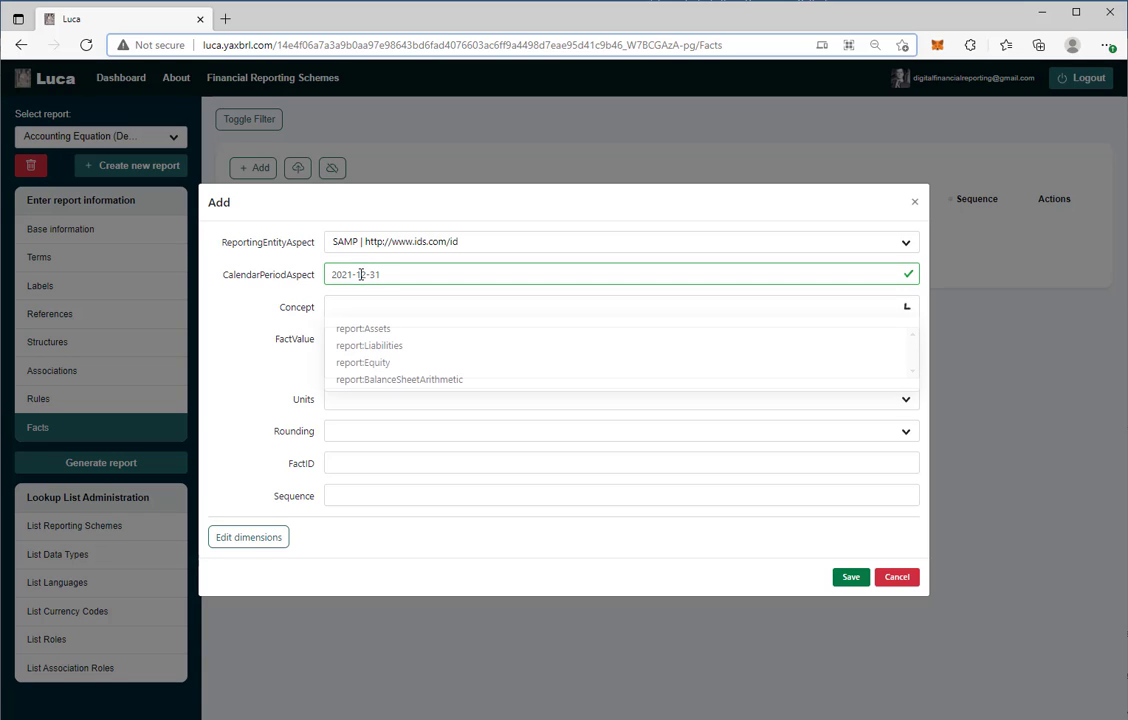
left_click(372, 330)
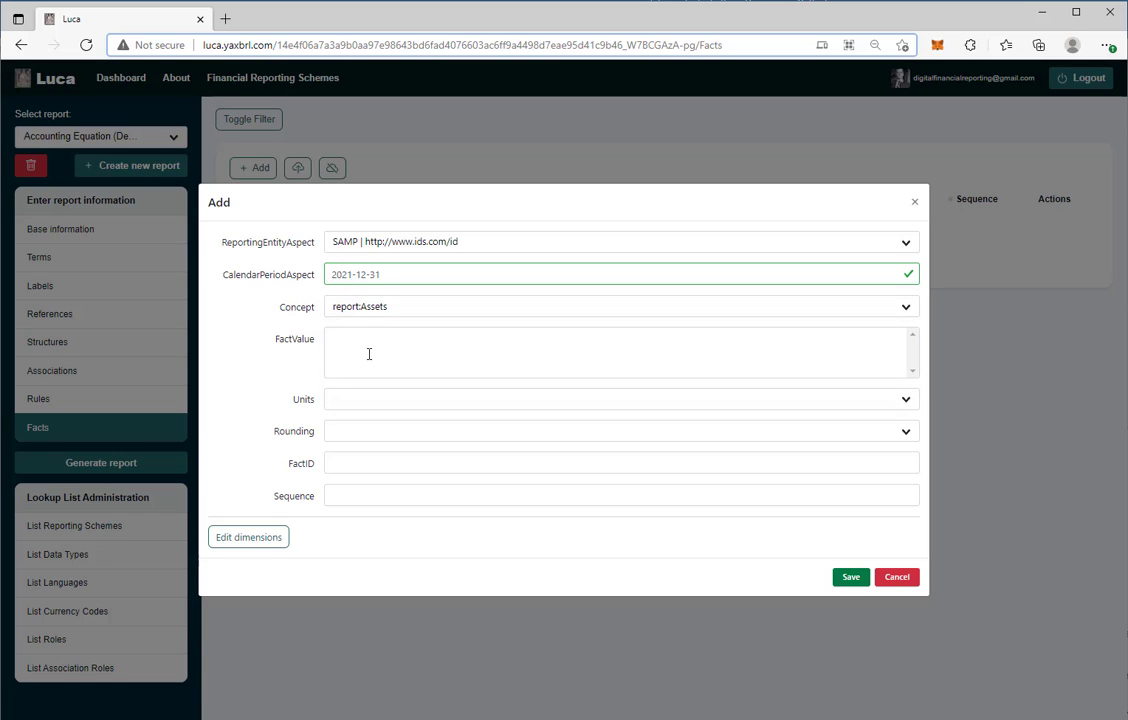
- Give the Assets fact the value 1000, units United States Dollar, rounding INF and sequence 1, and save it
left_click(368, 352)
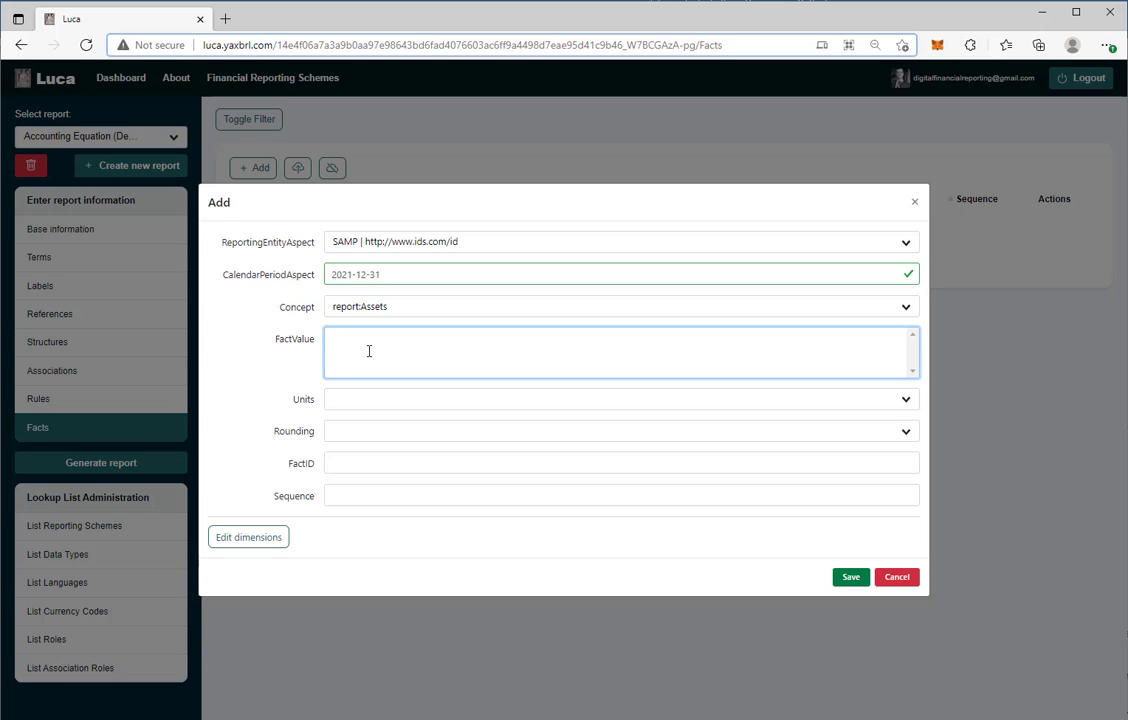
type("1000")
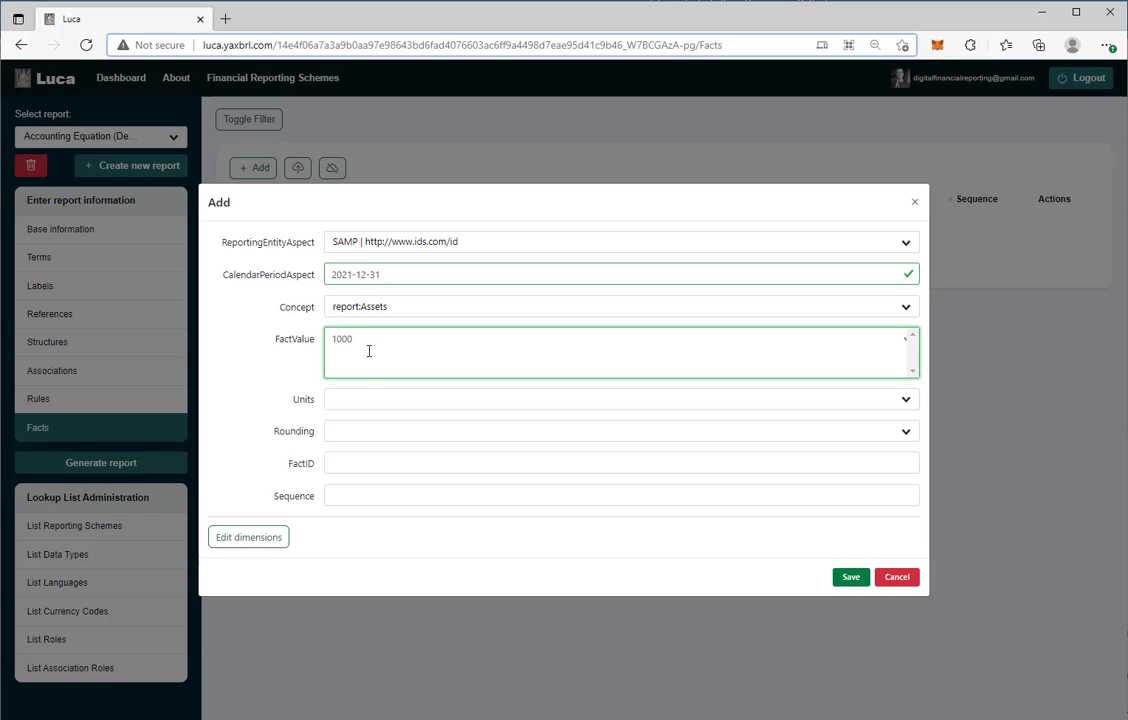
left_click(364, 401)
left_click(402, 492)
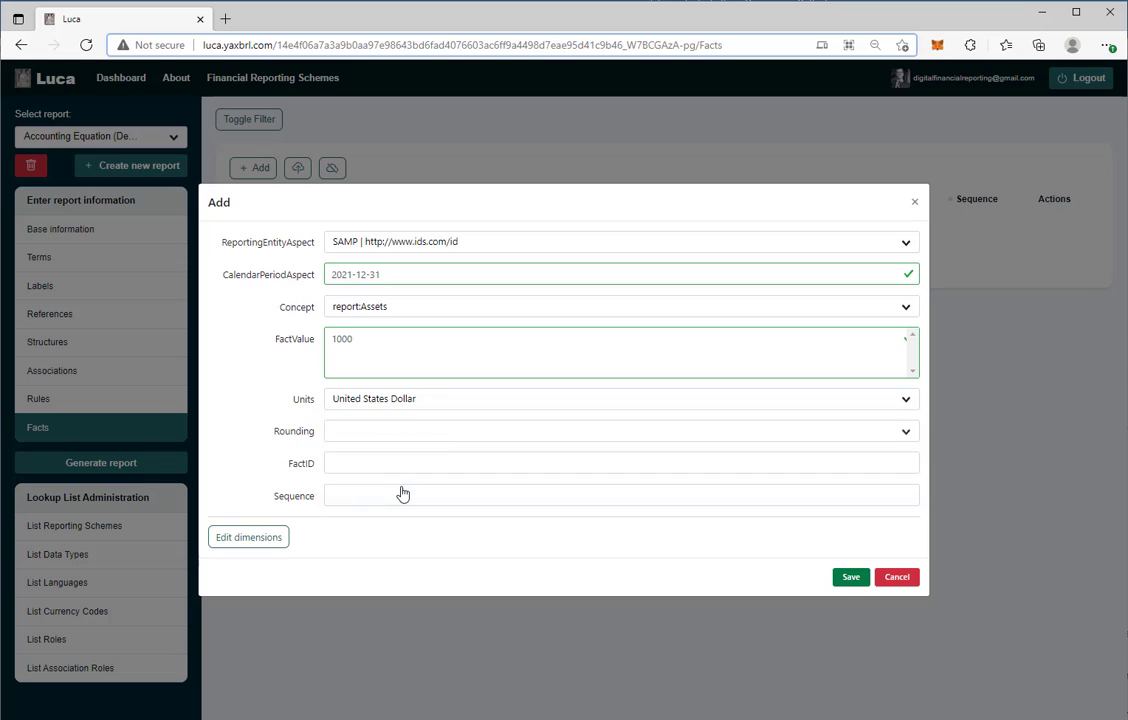
left_click(360, 433)
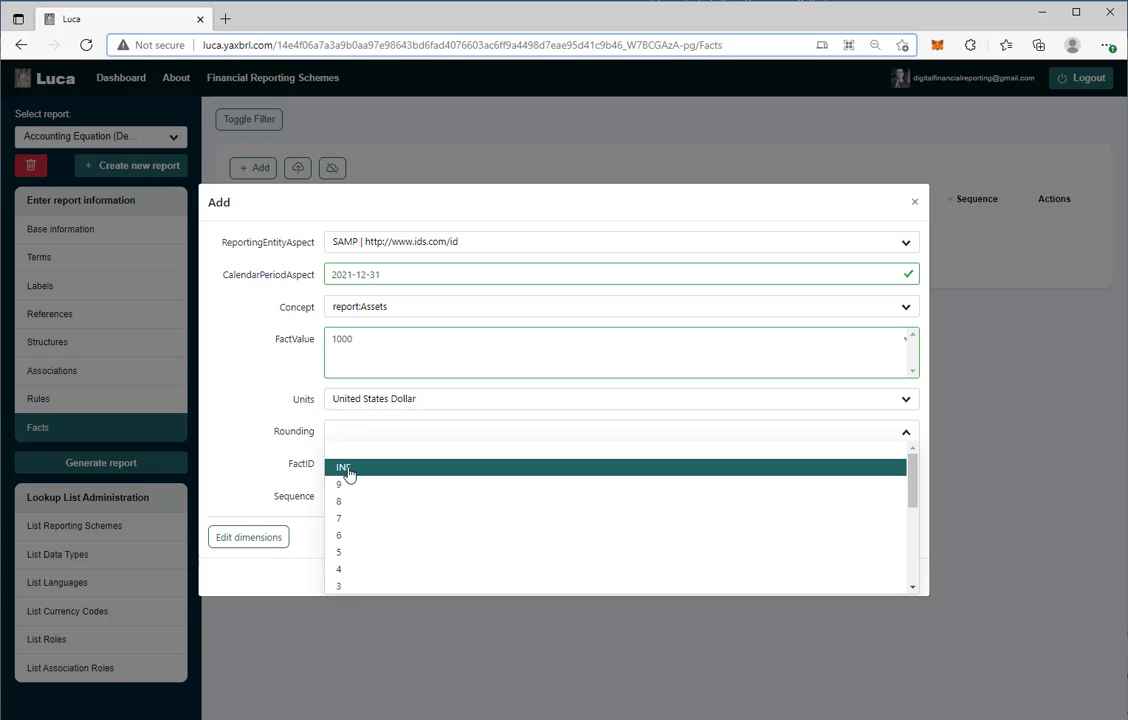
left_click(349, 468)
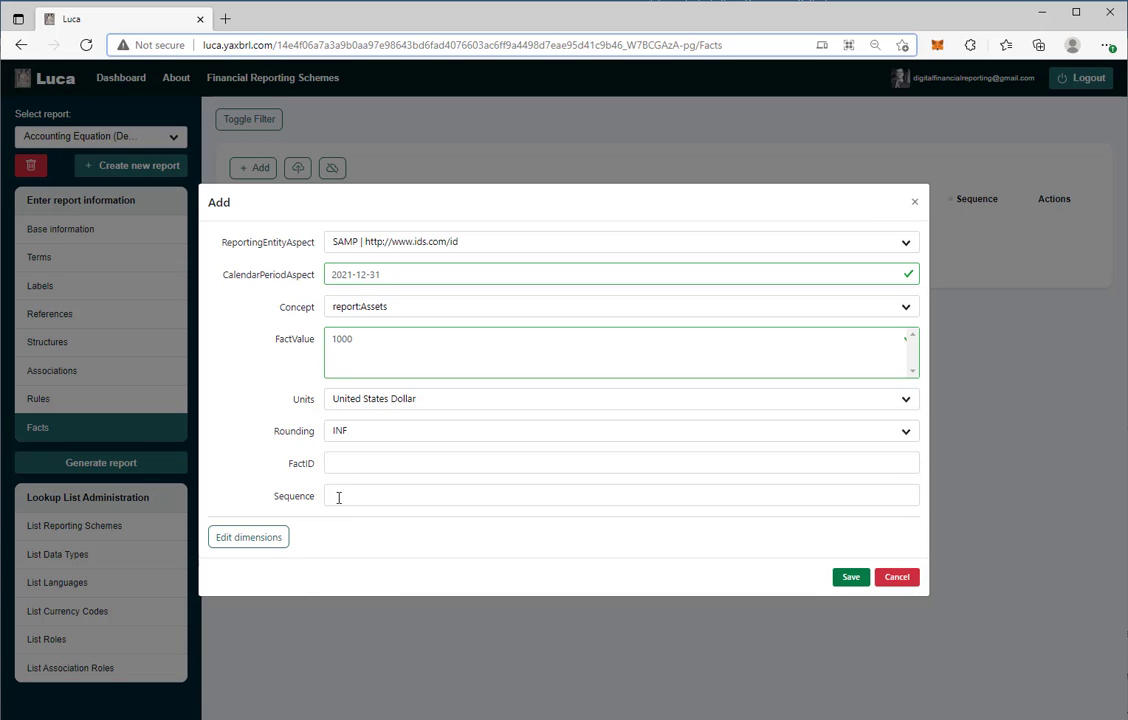
left_click(337, 496)
left_click(340, 550)
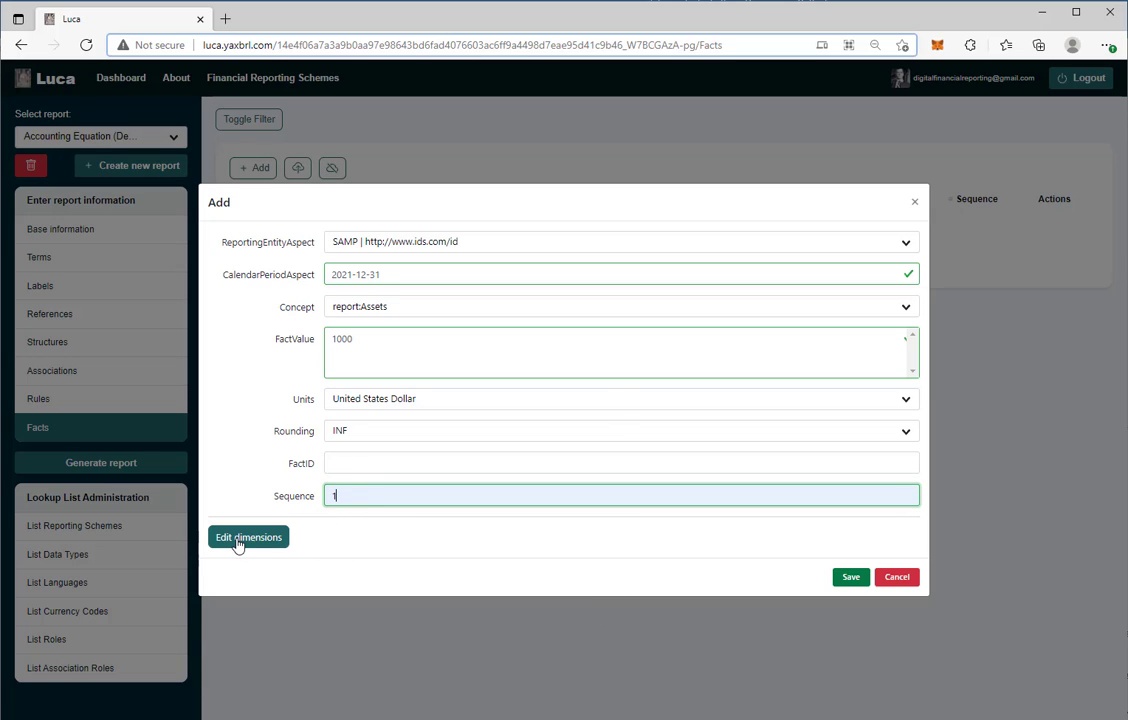
left_click(850, 580)
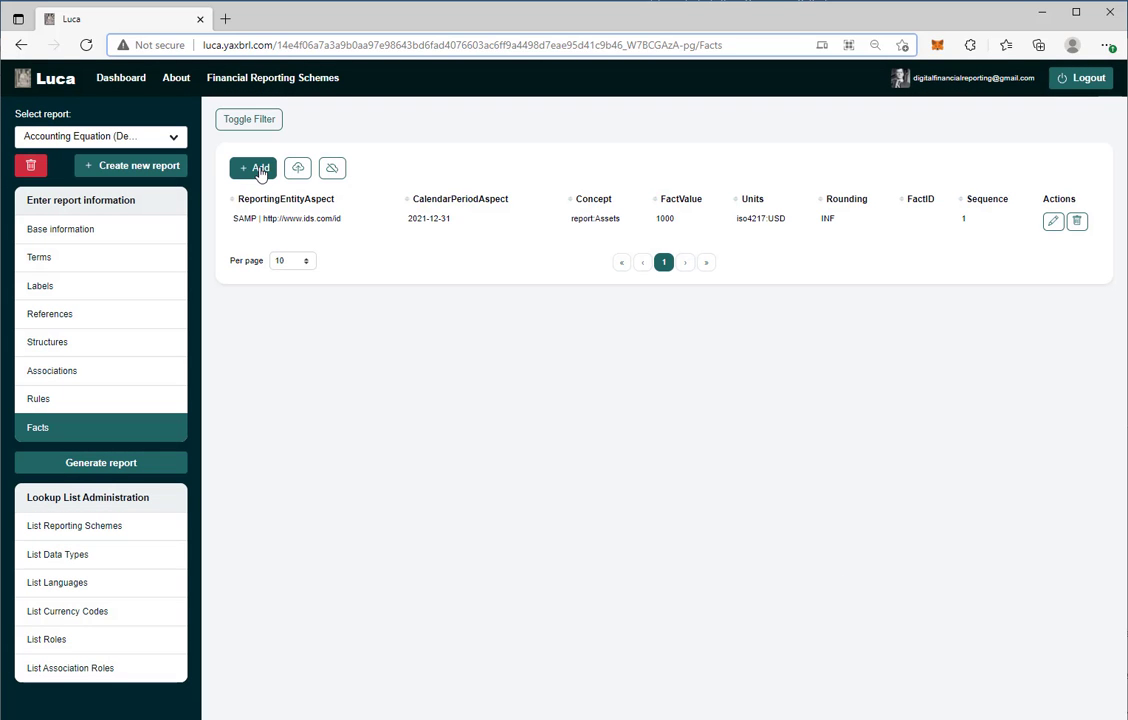
left_click(260, 170)
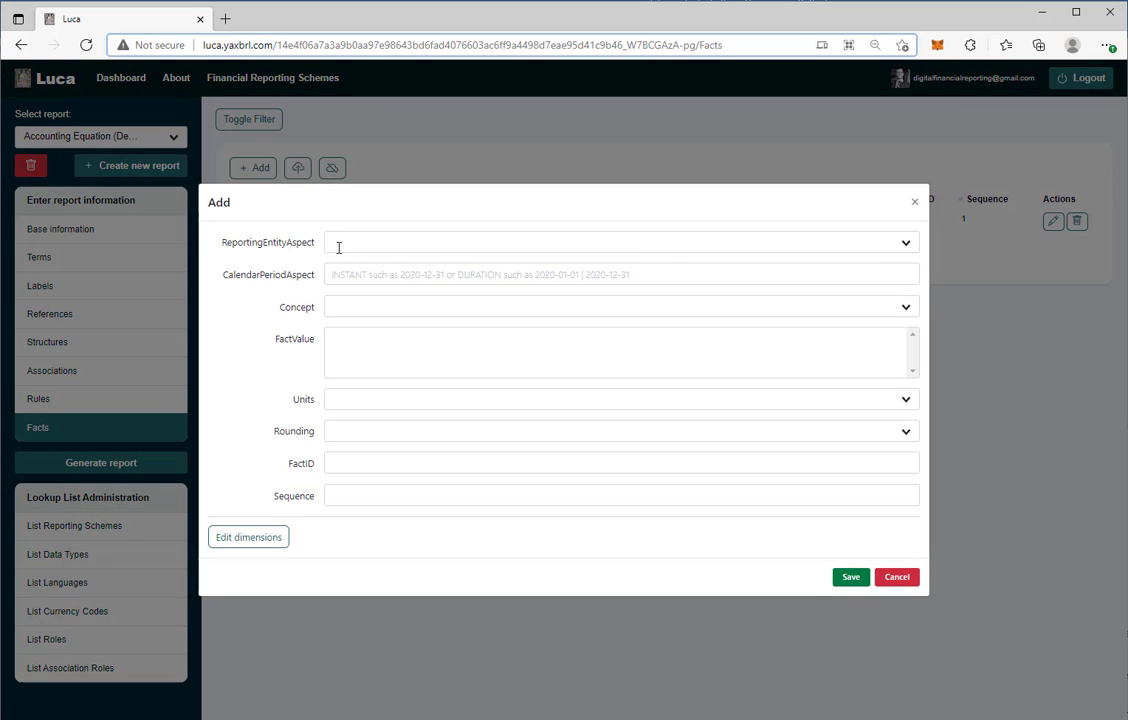
left_click(344, 242)
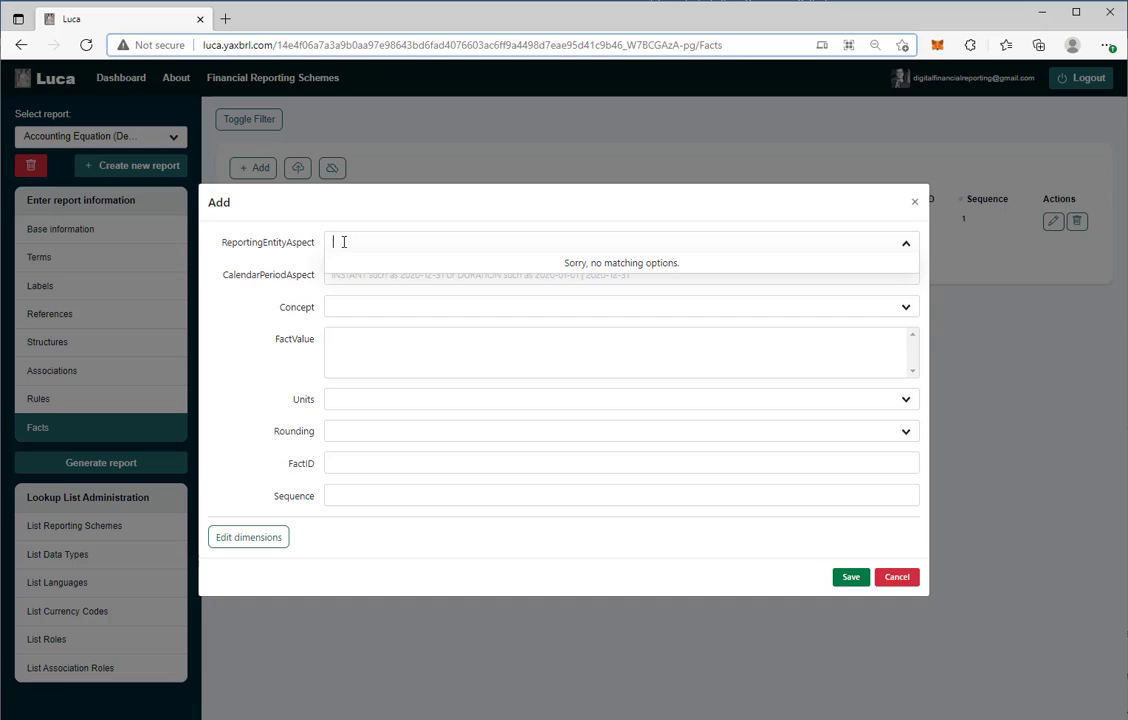
type("i")
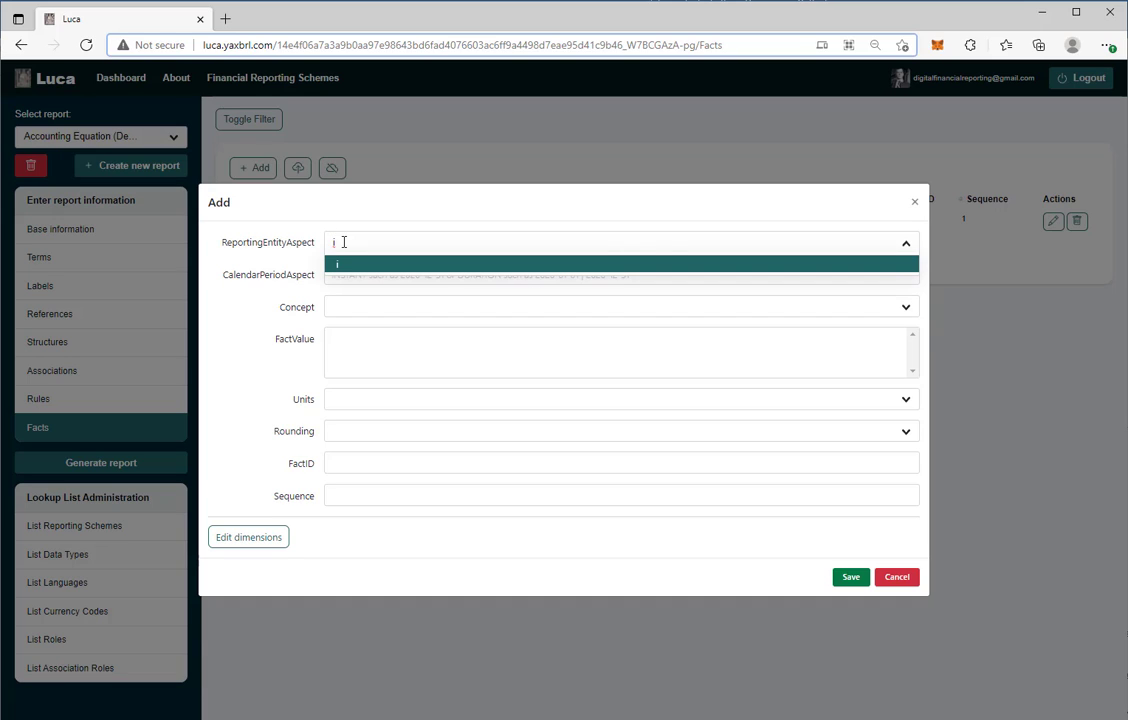
key("BackSpace")
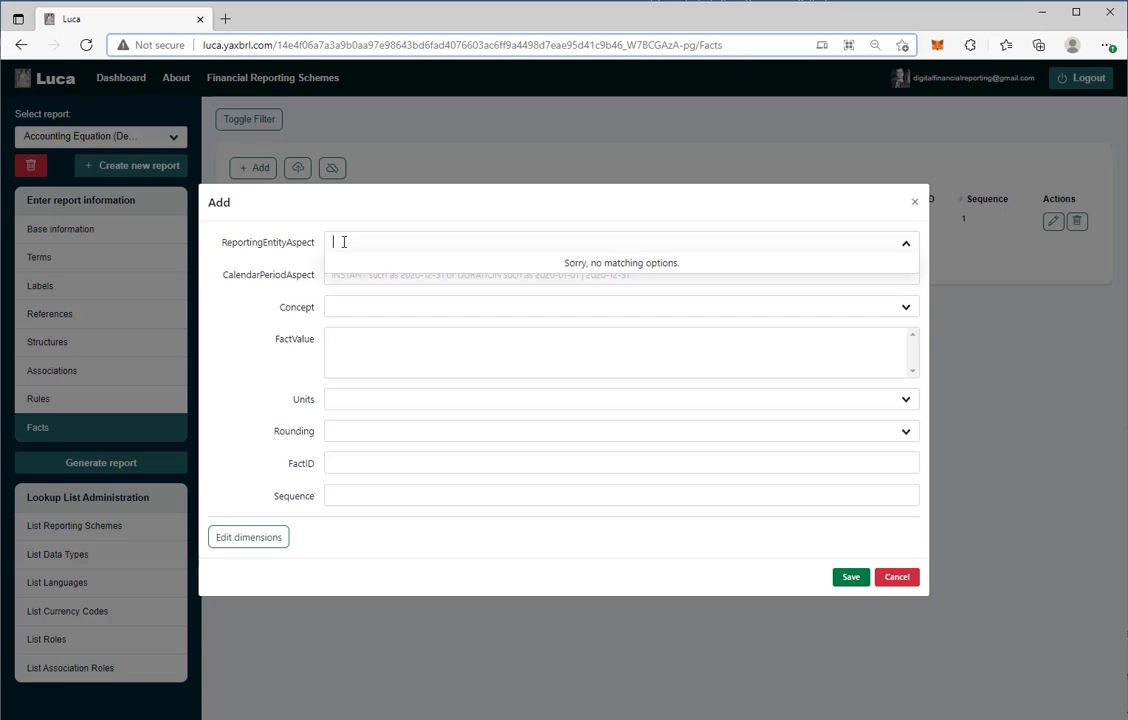
type("SAMP | http://www.ids.com/id")
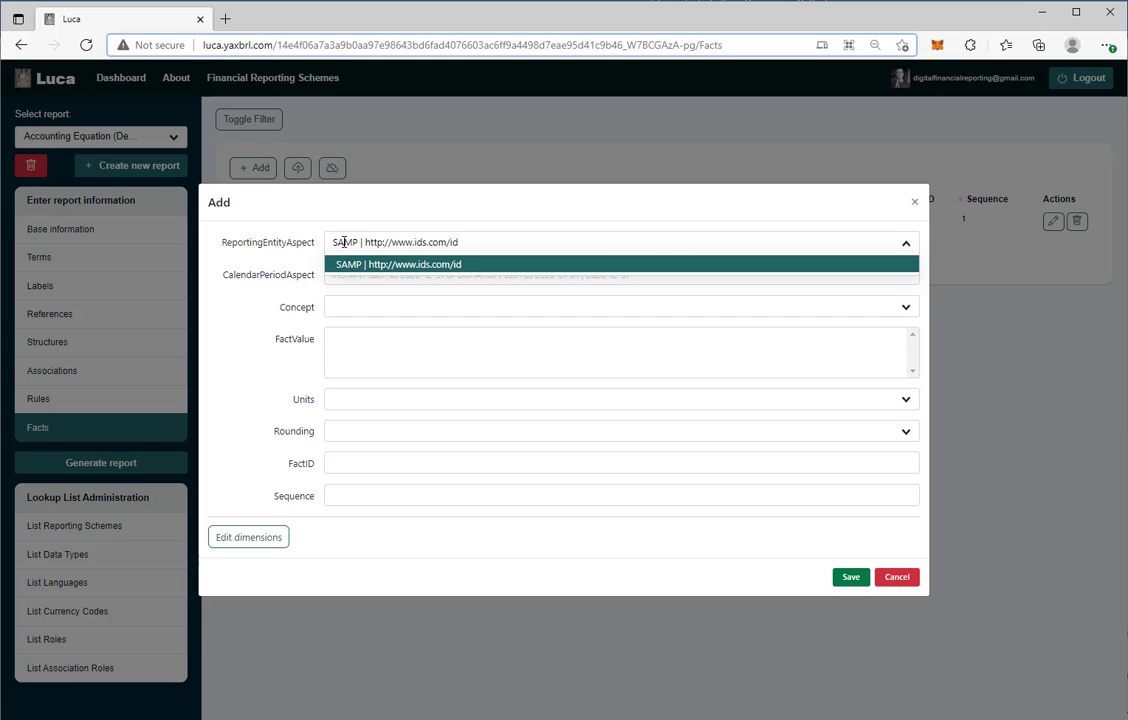
left_click(410, 265)
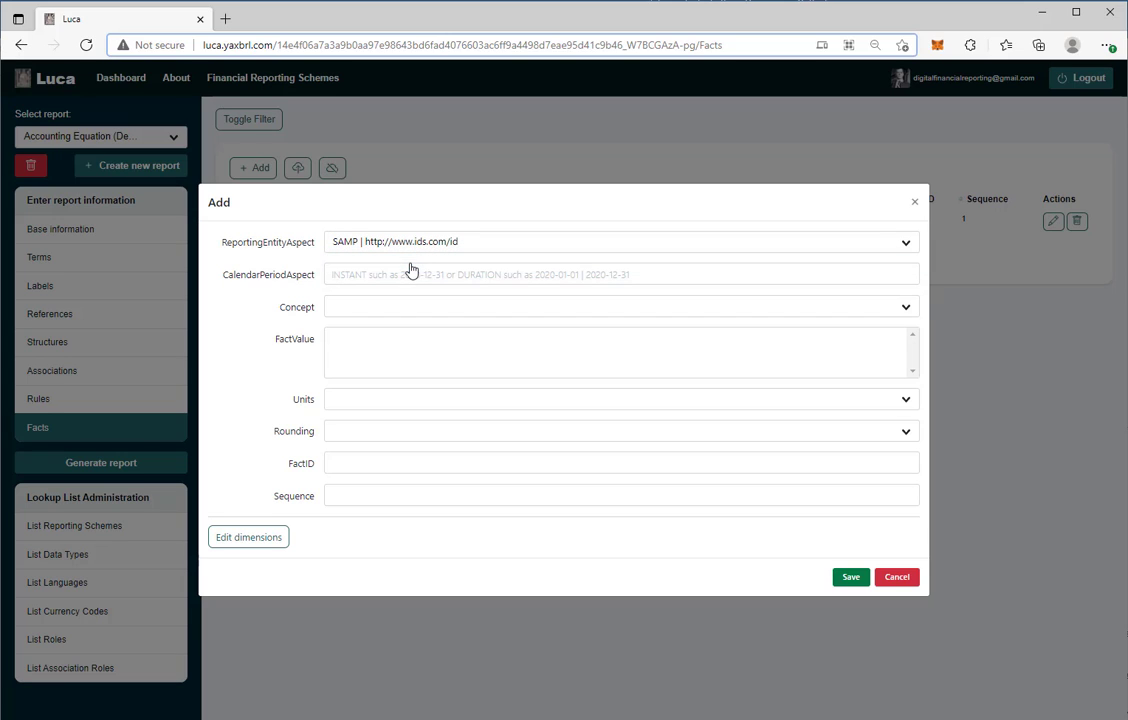
- Set the second fact's calendar period to 2021-12-31 and its concept to report:Liabilities
left_click(381, 277)
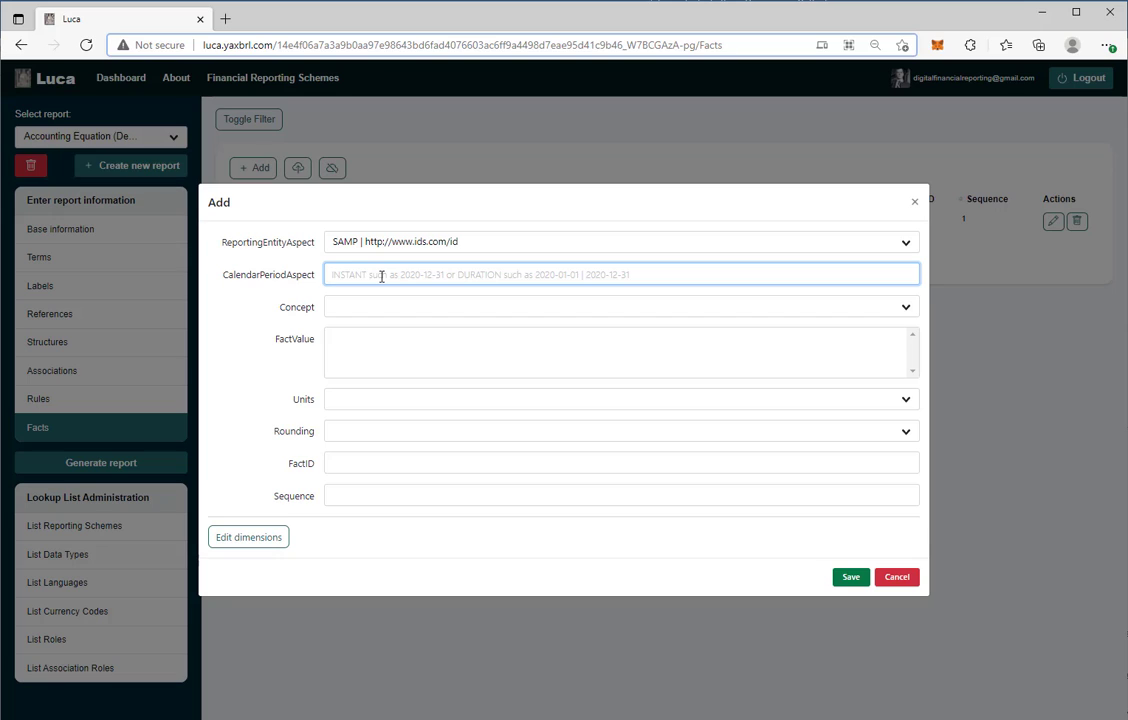
type("2")
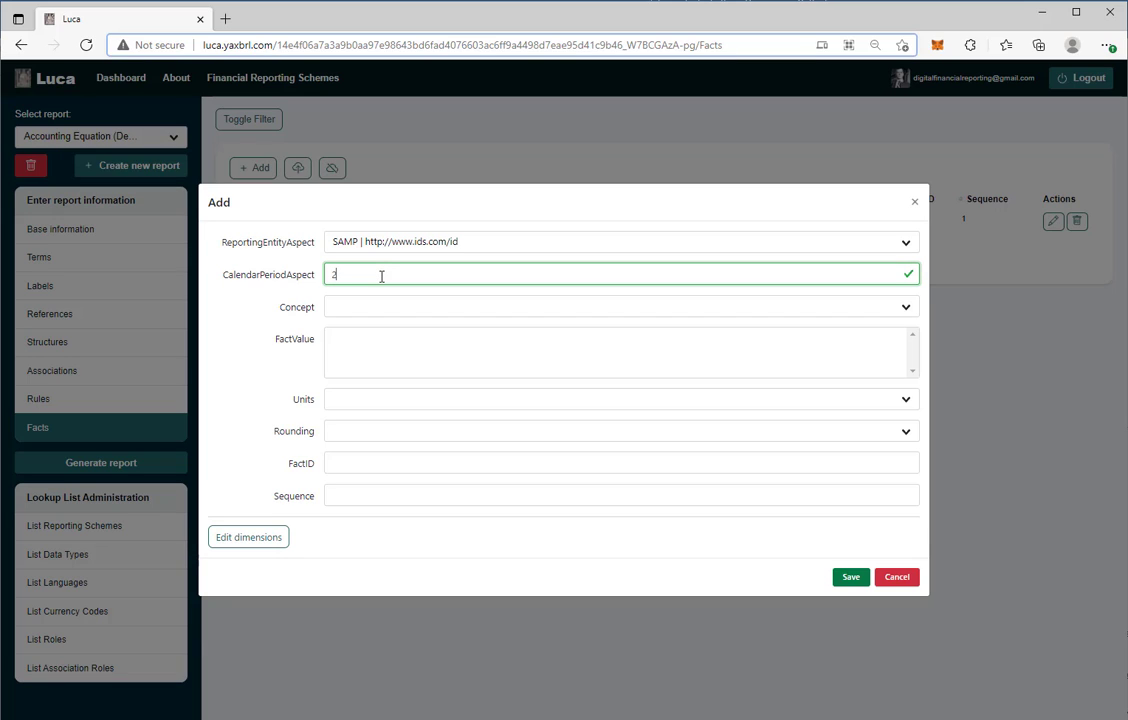
type("021-12-31")
left_click(355, 310)
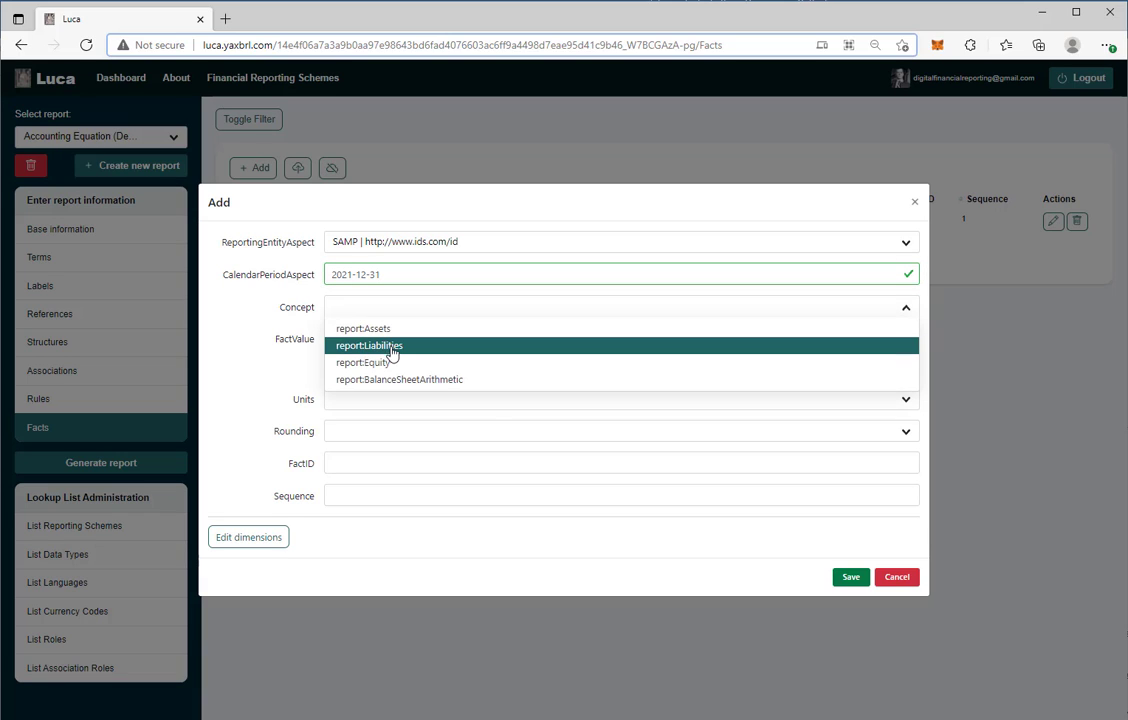
left_click(390, 347)
- Give the Liabilities fact the value 500, units United States Dollar, rounding INF and sequence 2, and save it
left_click(369, 345)
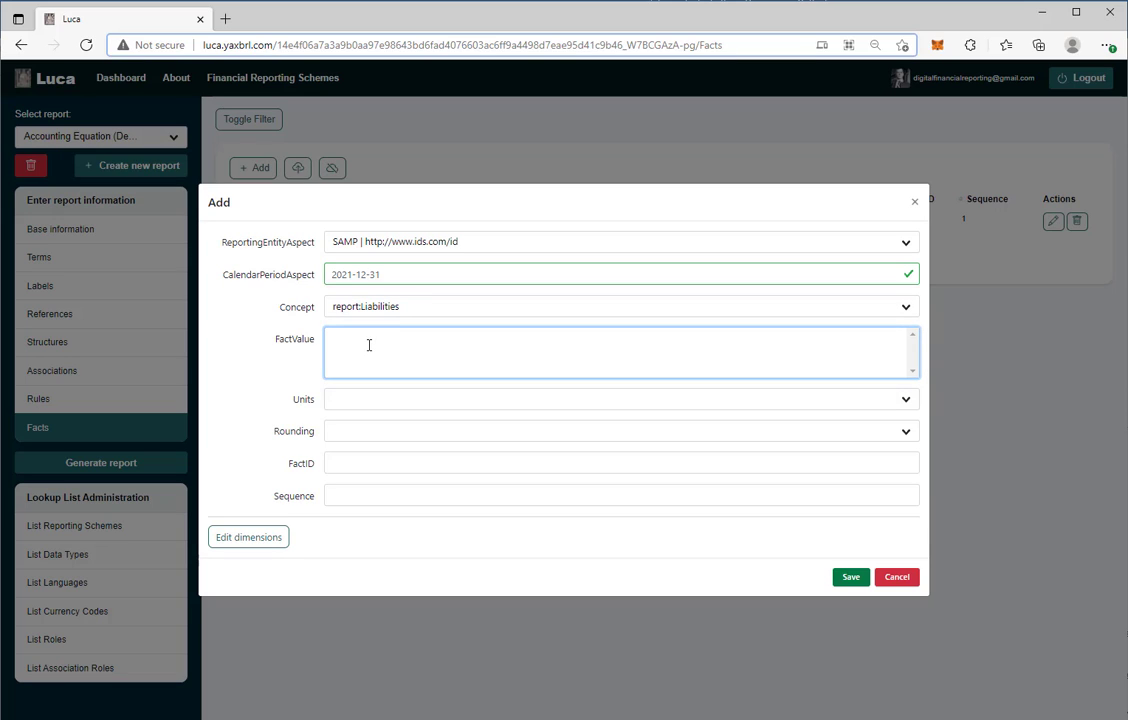
type("500")
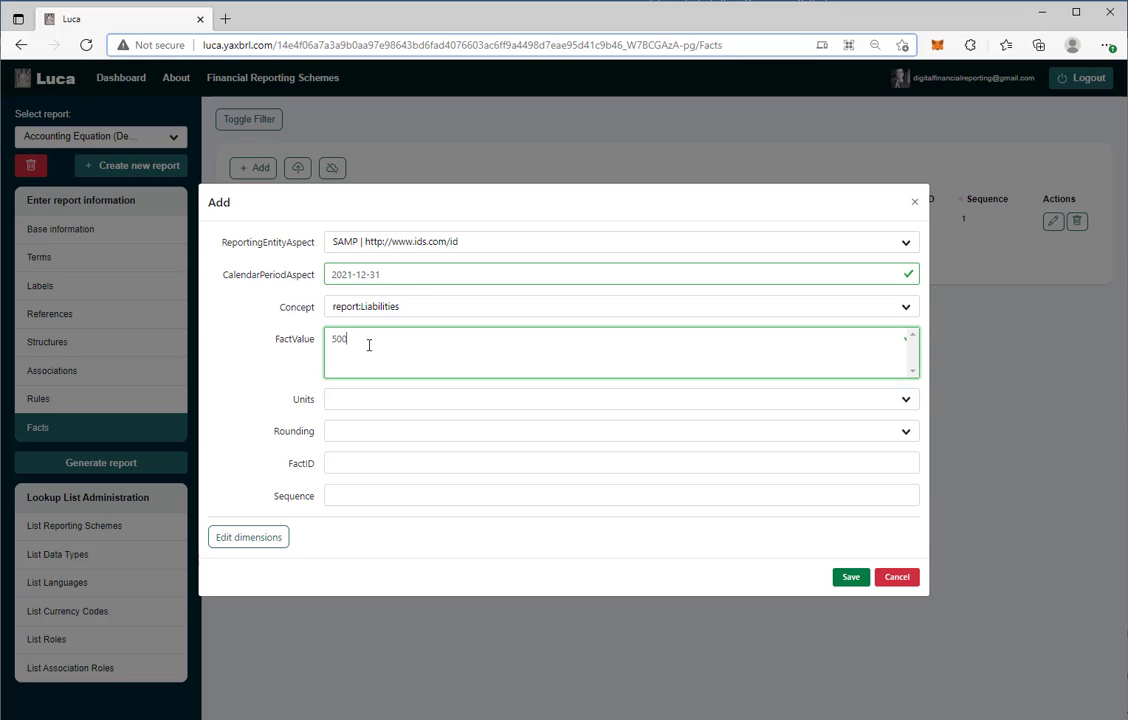
left_click(342, 399)
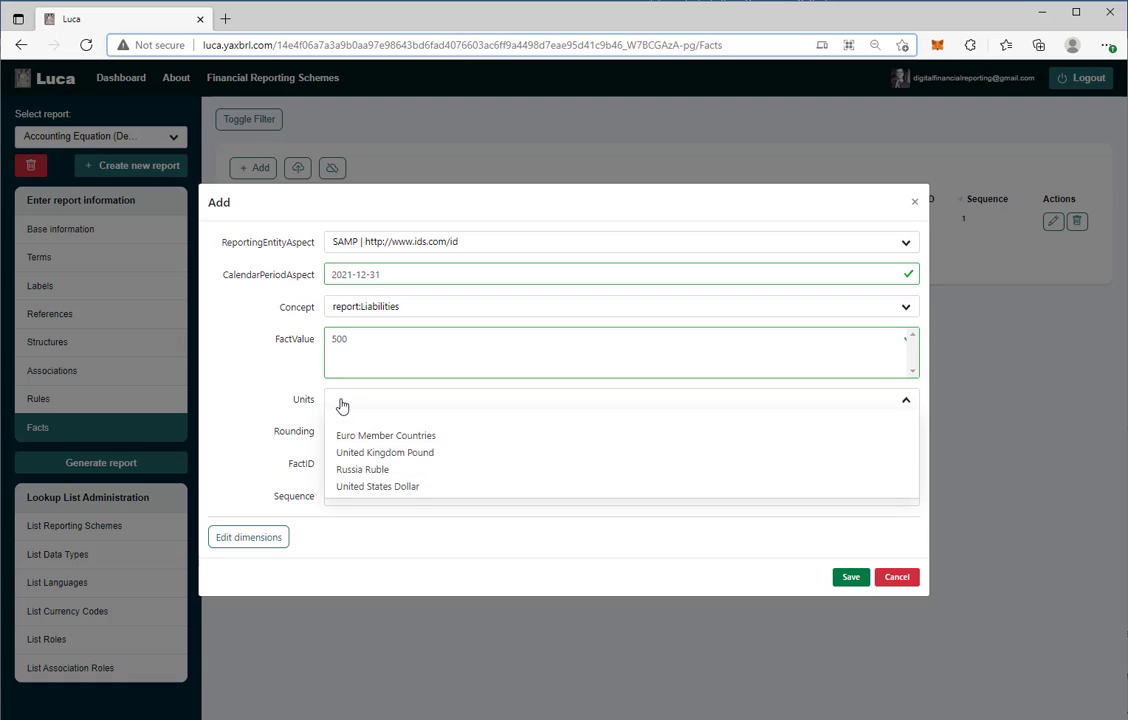
left_click(408, 487)
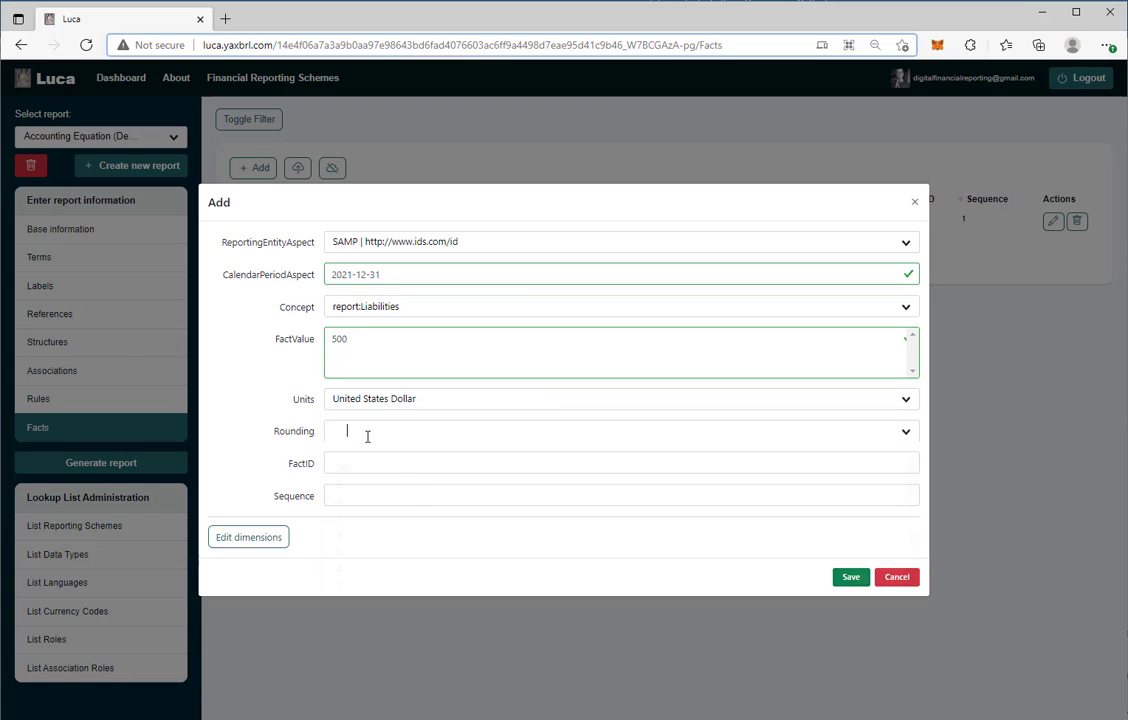
left_click(368, 433)
left_click(369, 469)
left_click(378, 497)
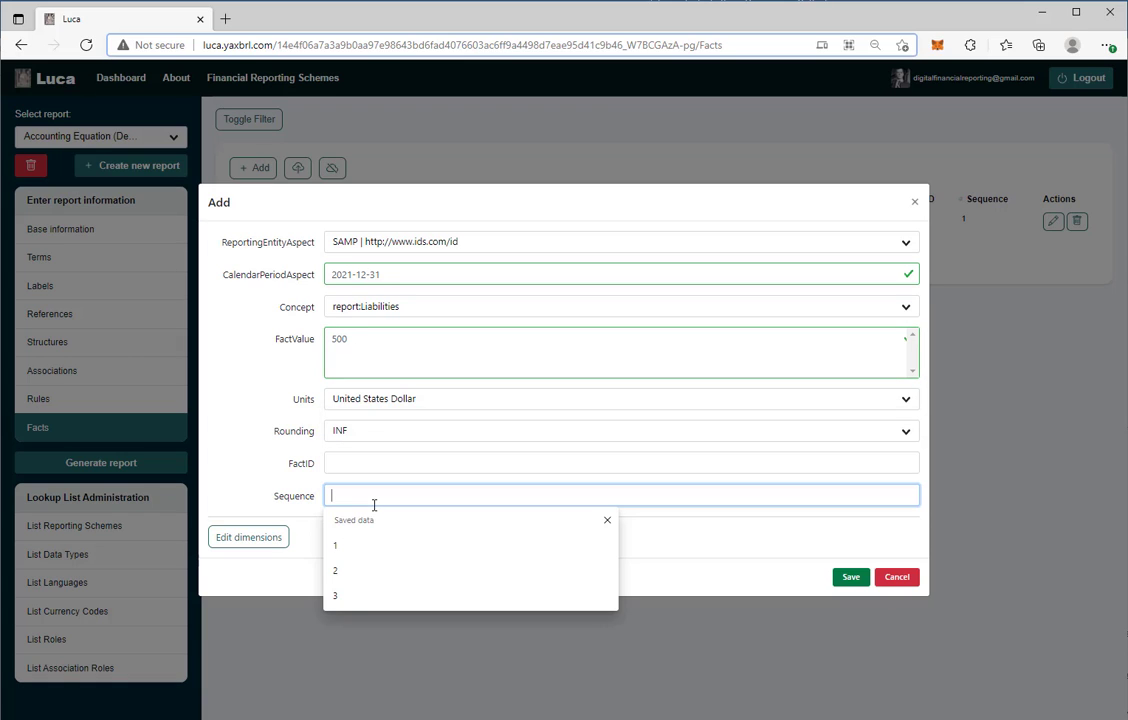
left_click(351, 573)
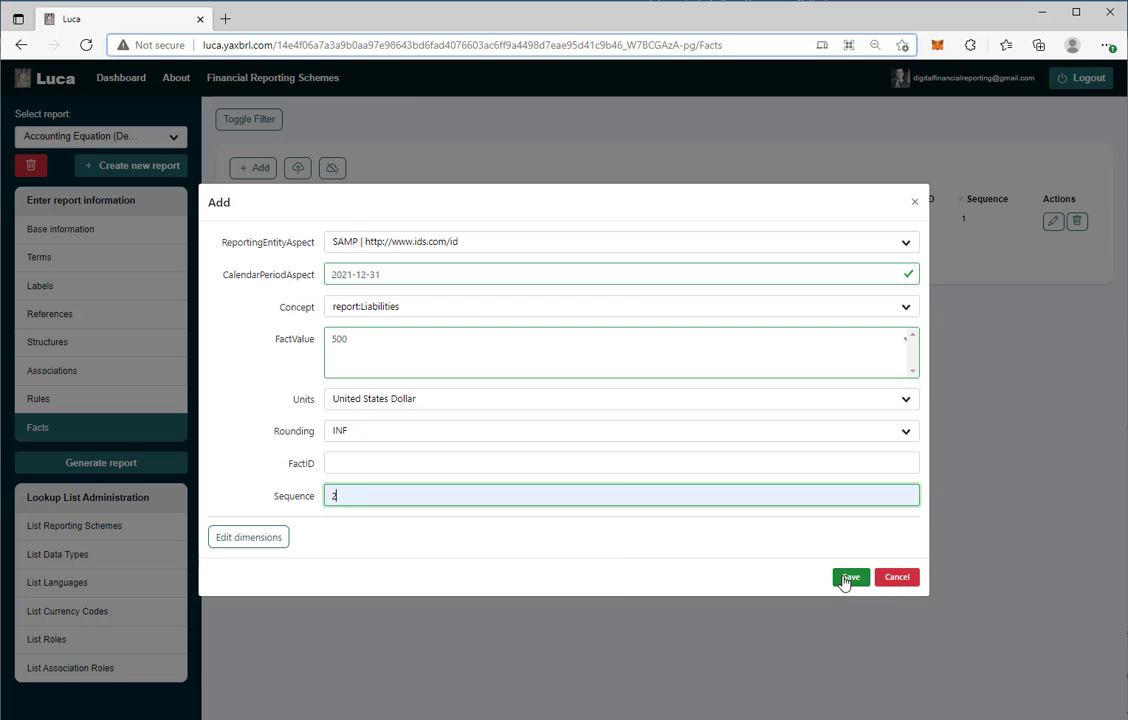
left_click(847, 578)
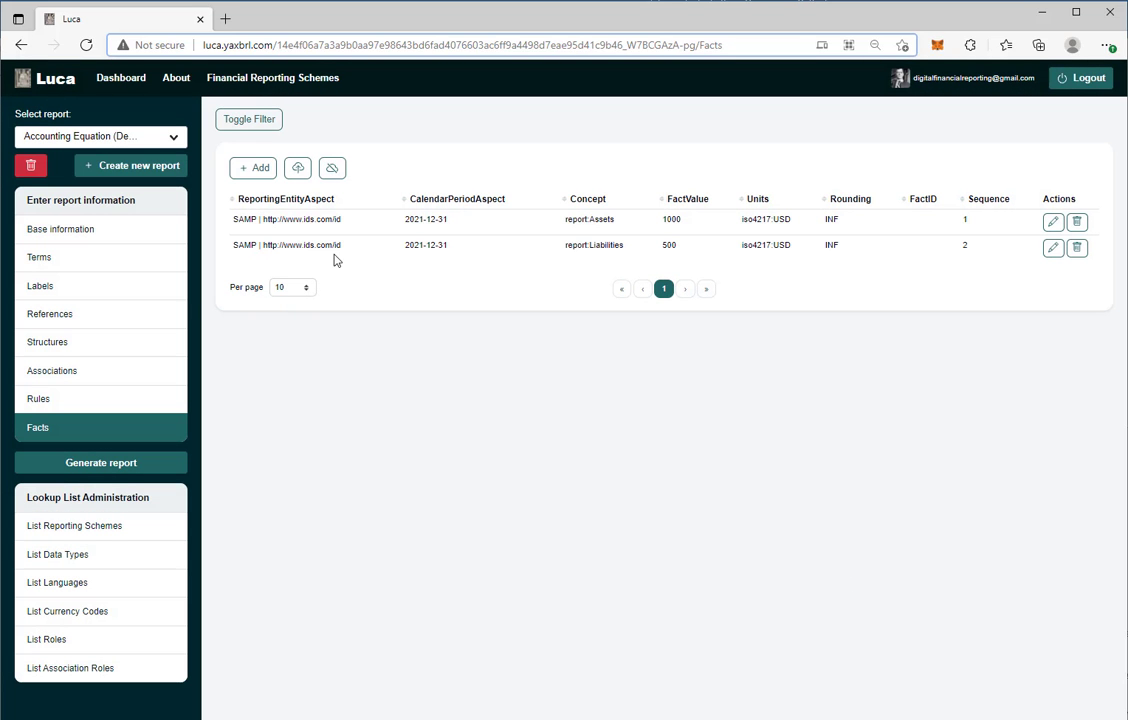
left_click_drag(347, 251, 232, 247)
key("ctrl+c")
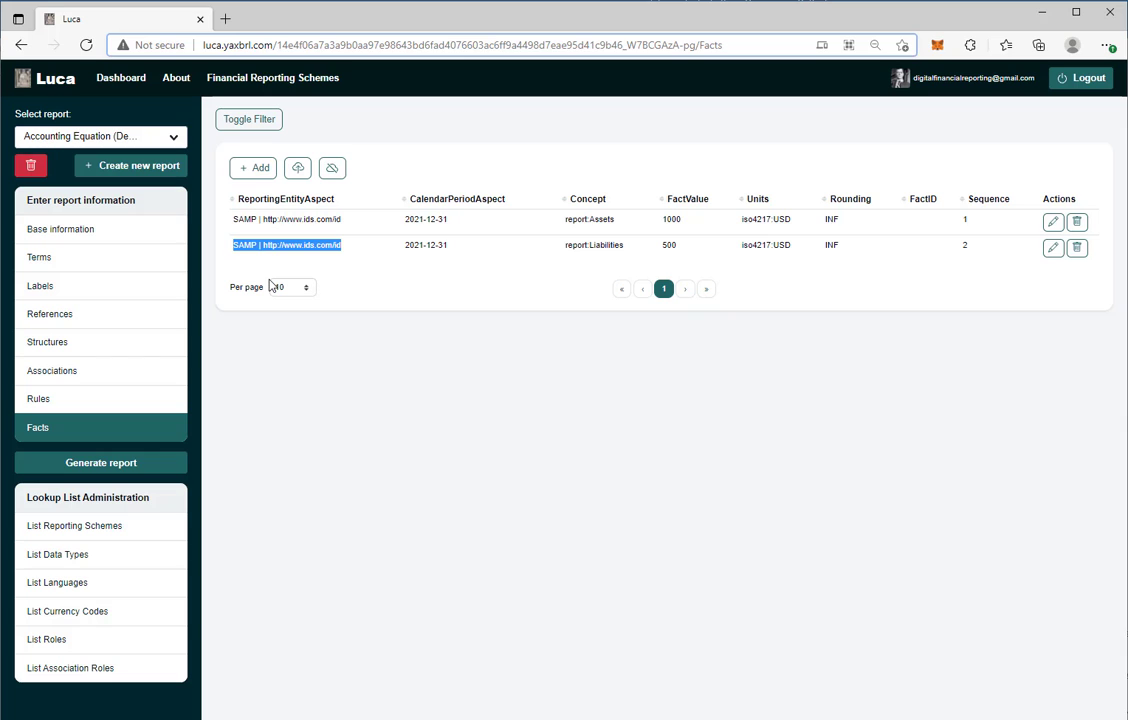
left_click(252, 167)
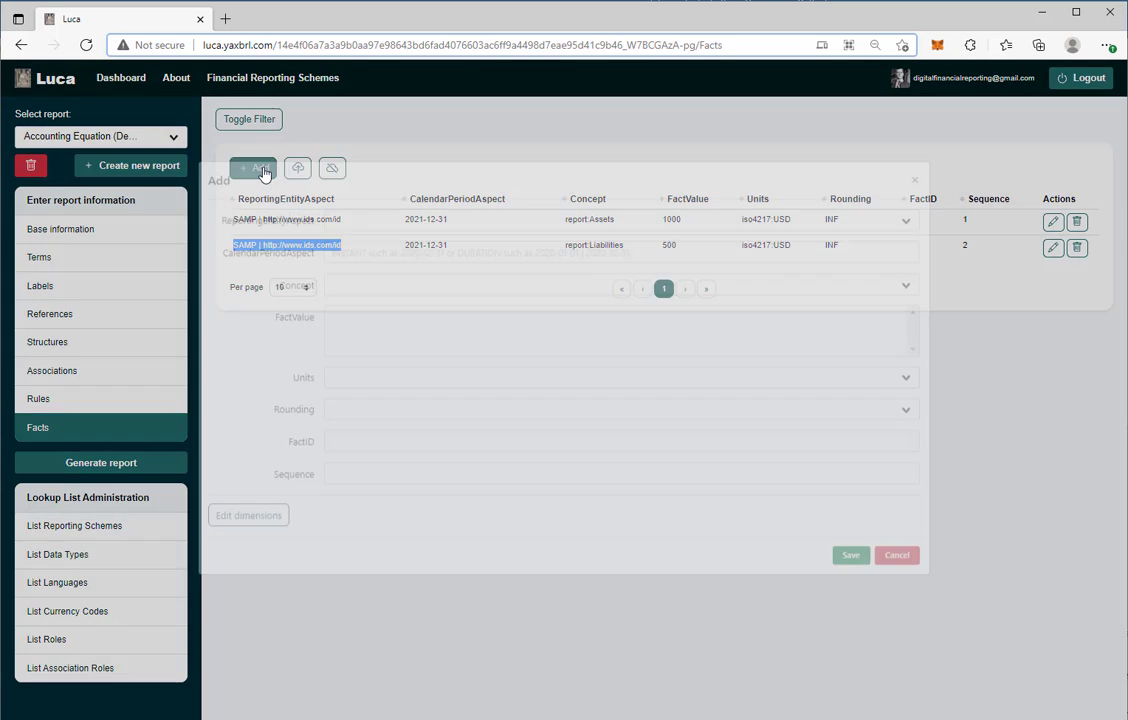
left_click(355, 240)
key("ctrl+v")
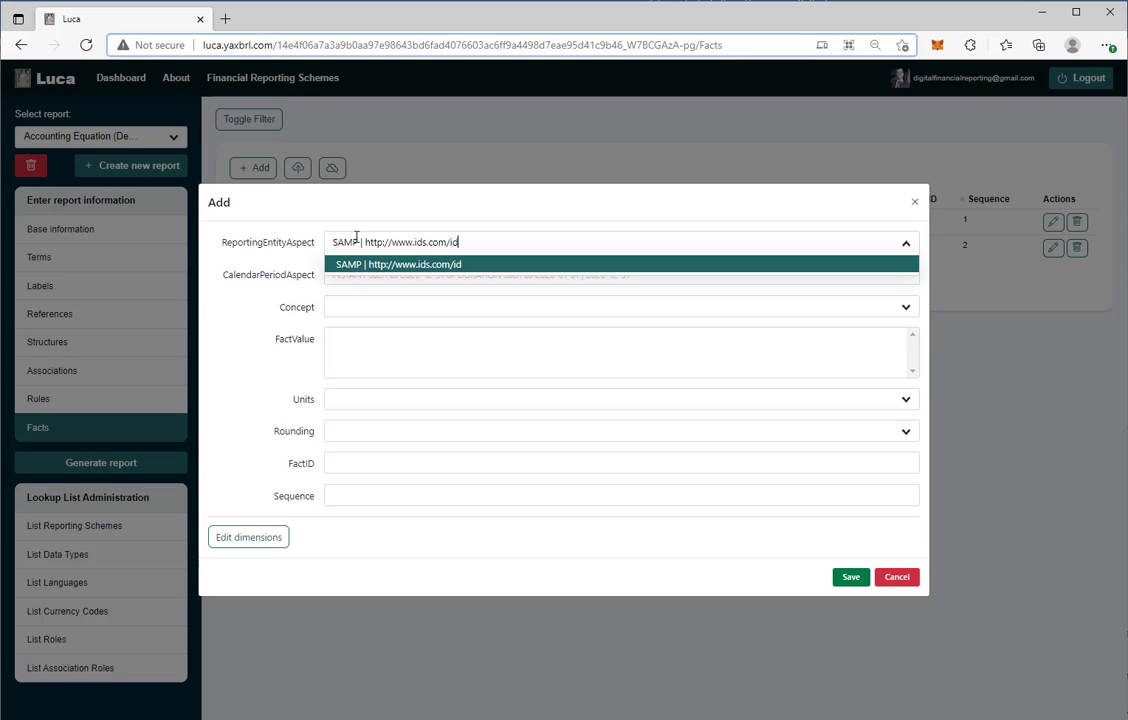
left_click(420, 266)
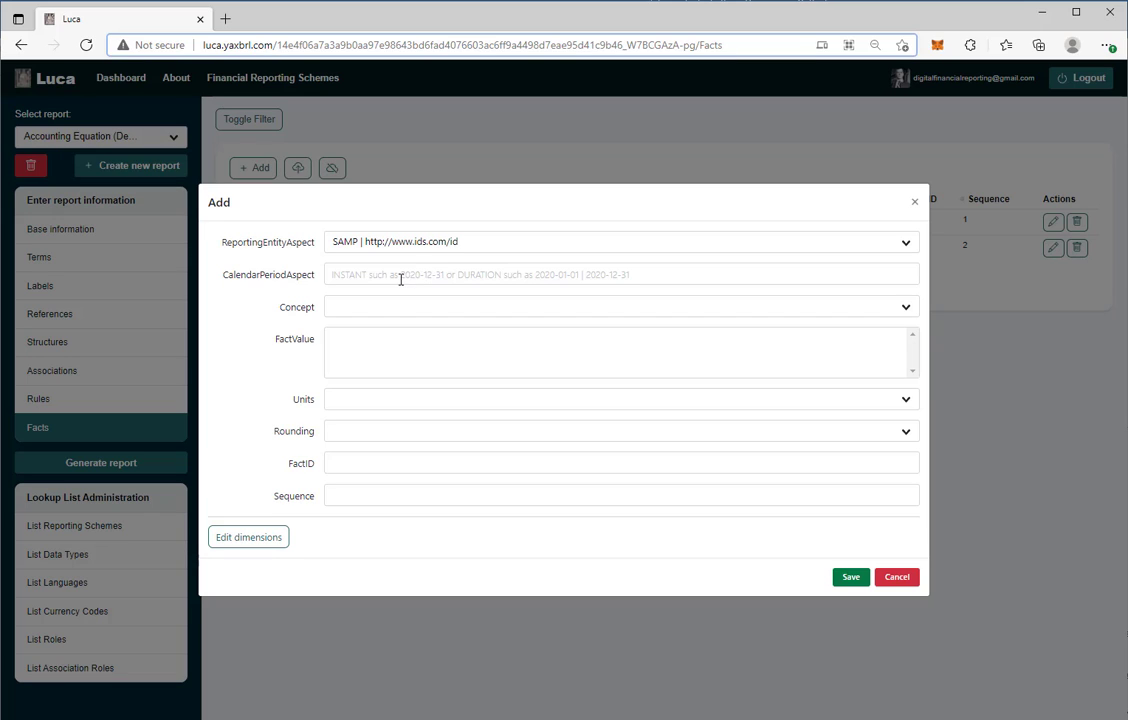
- Set the third fact's calendar period to 2021-12-31 and its concept to report:Equity
left_click(402, 277)
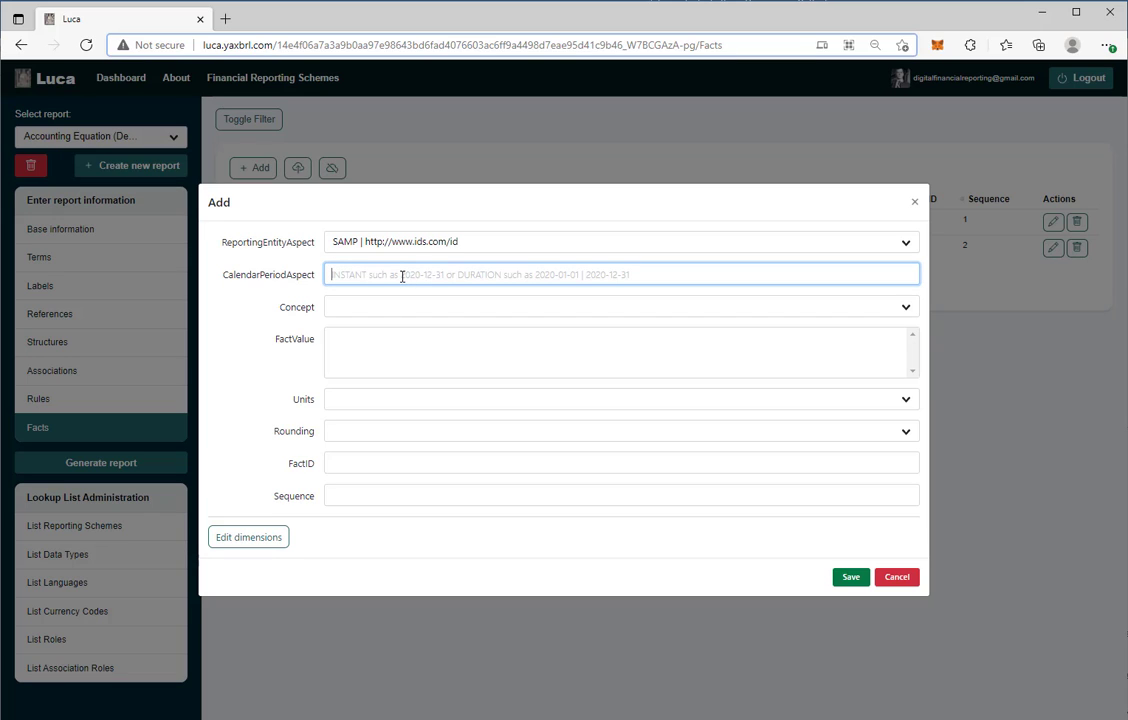
type("2021-12")
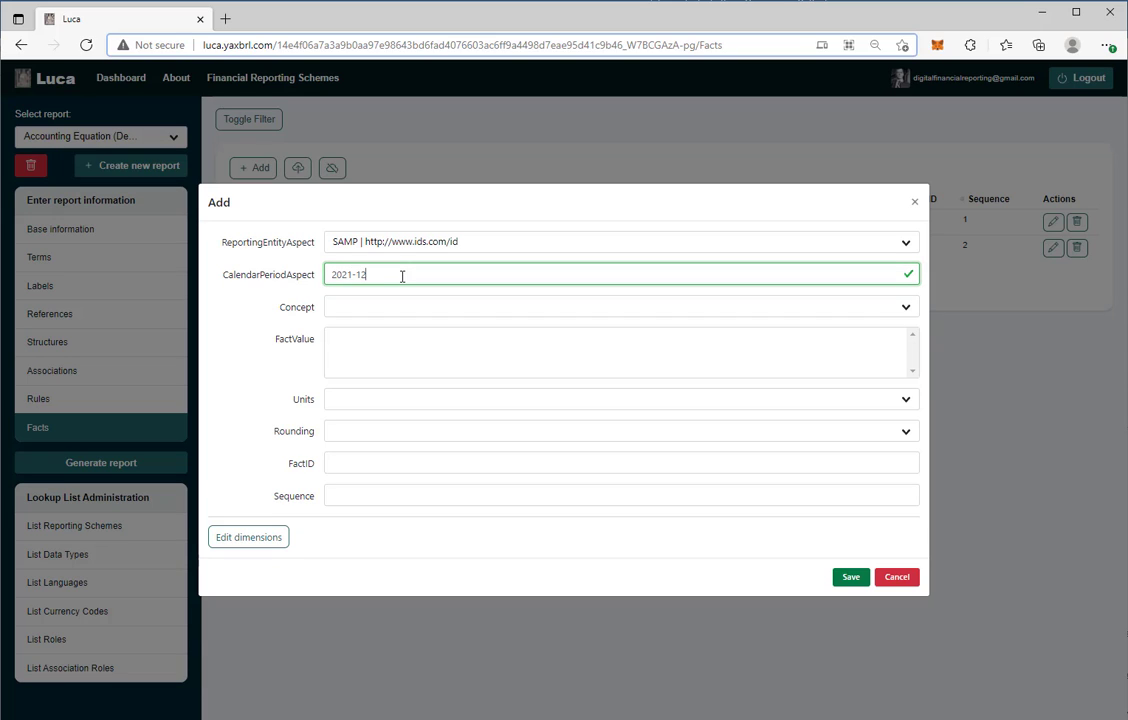
type("-31")
left_click(361, 310)
left_click(365, 363)
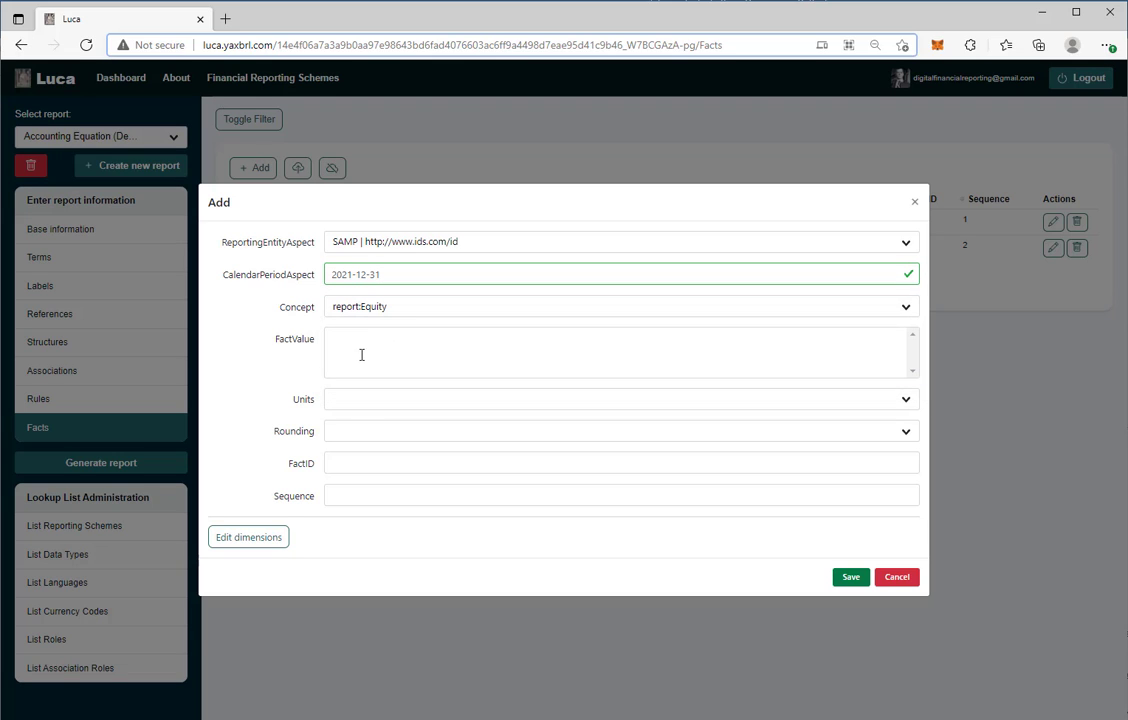
- Give the Equity fact the value 500, units United States Dollar, rounding INF and sequence 3, and save it
left_click(372, 355)
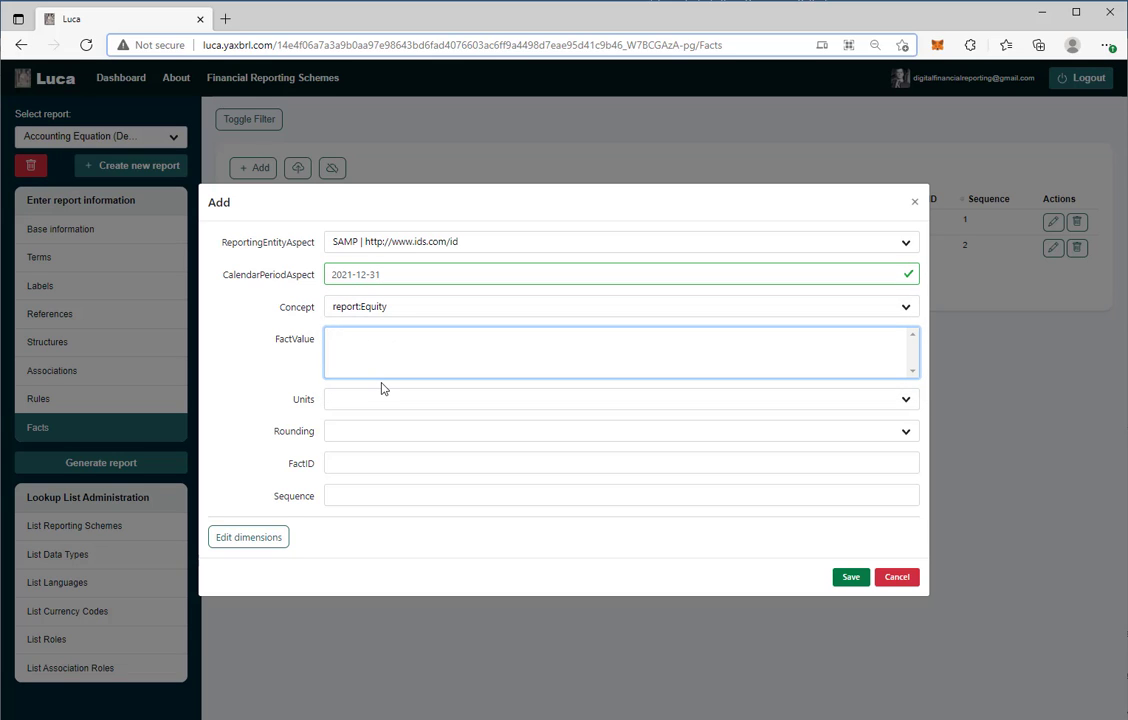
type("500")
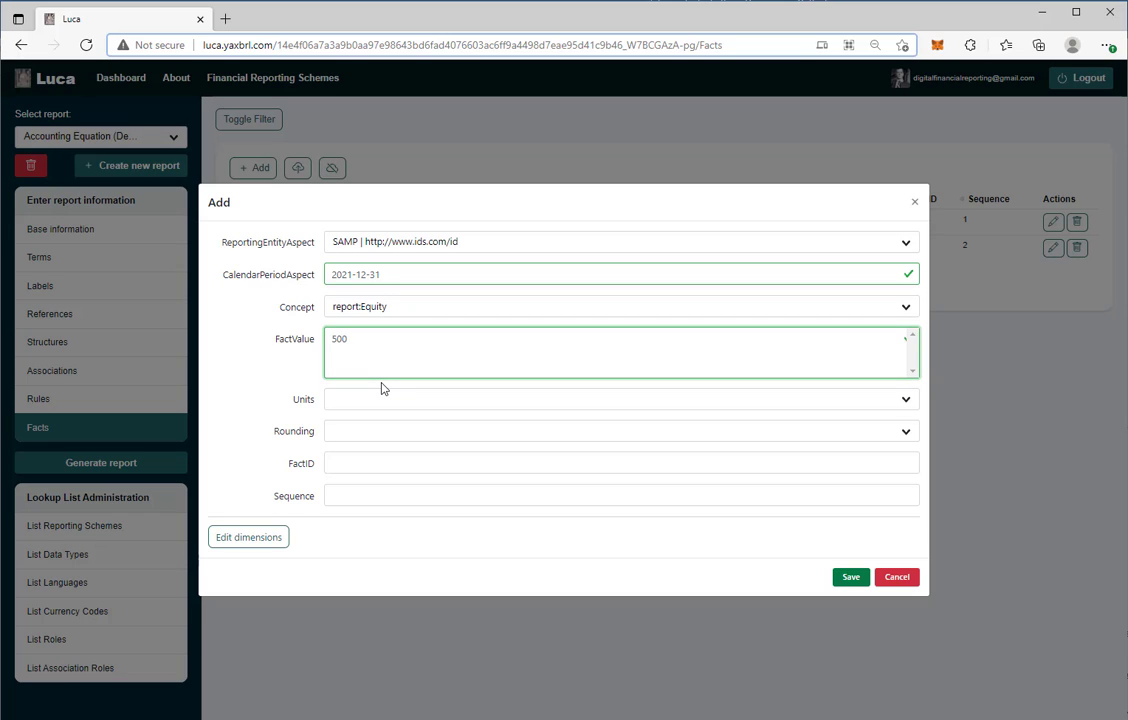
left_click(345, 399)
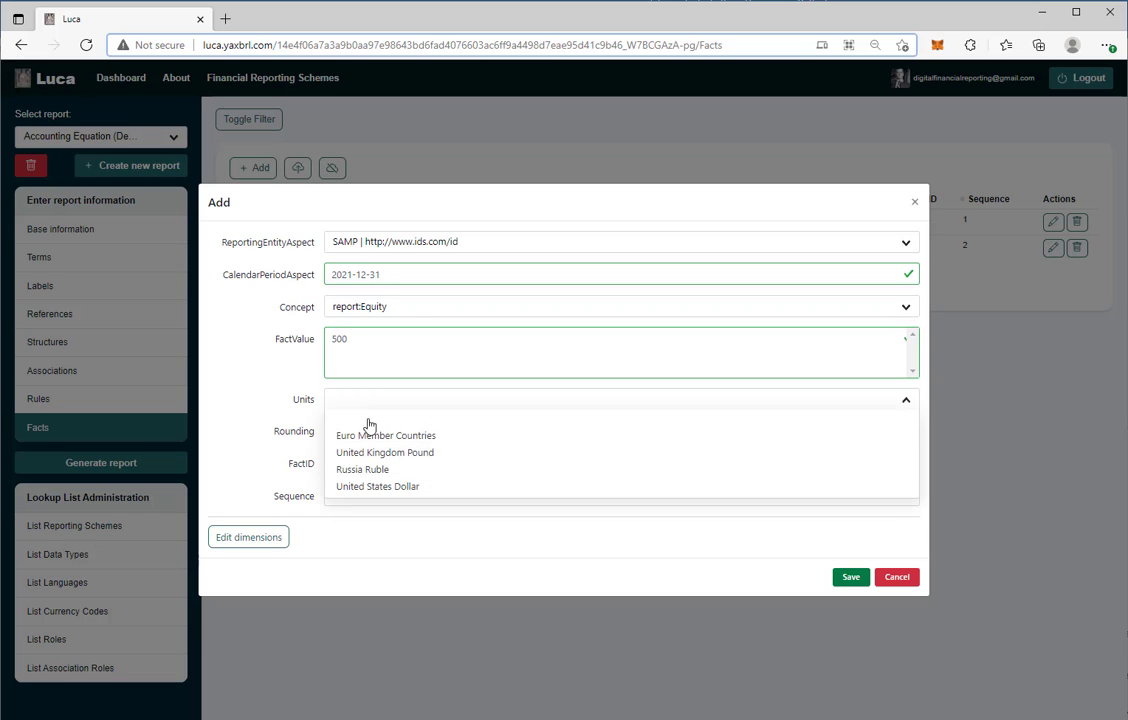
left_click(375, 488)
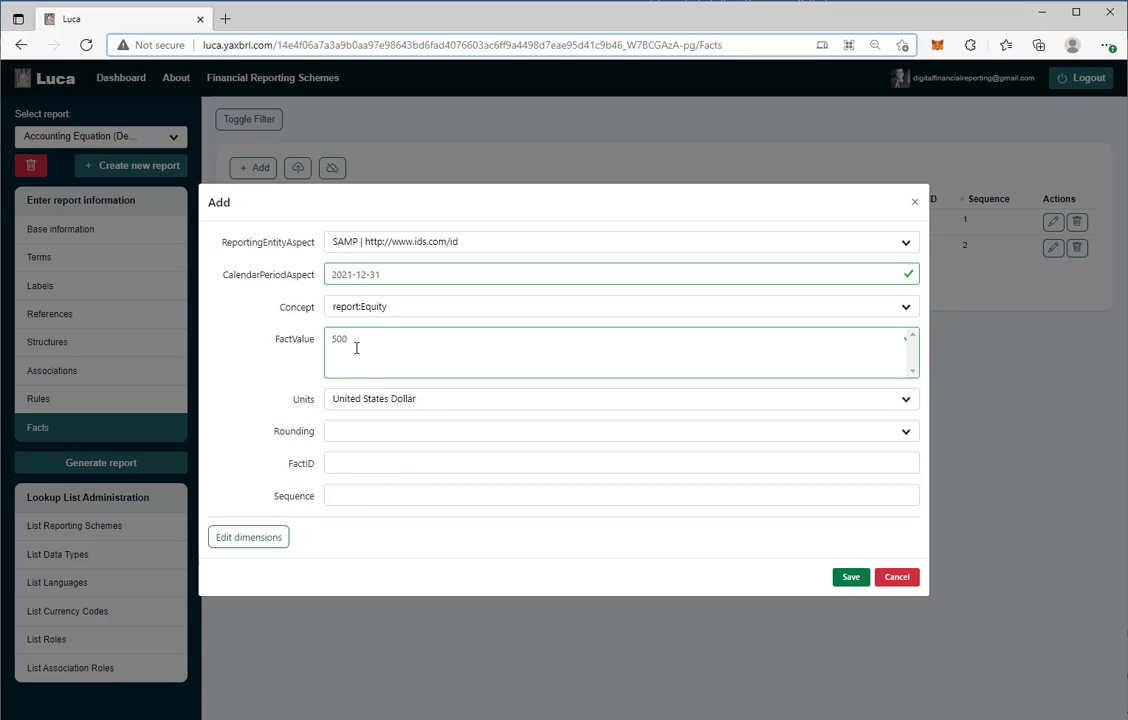
left_click(350, 431)
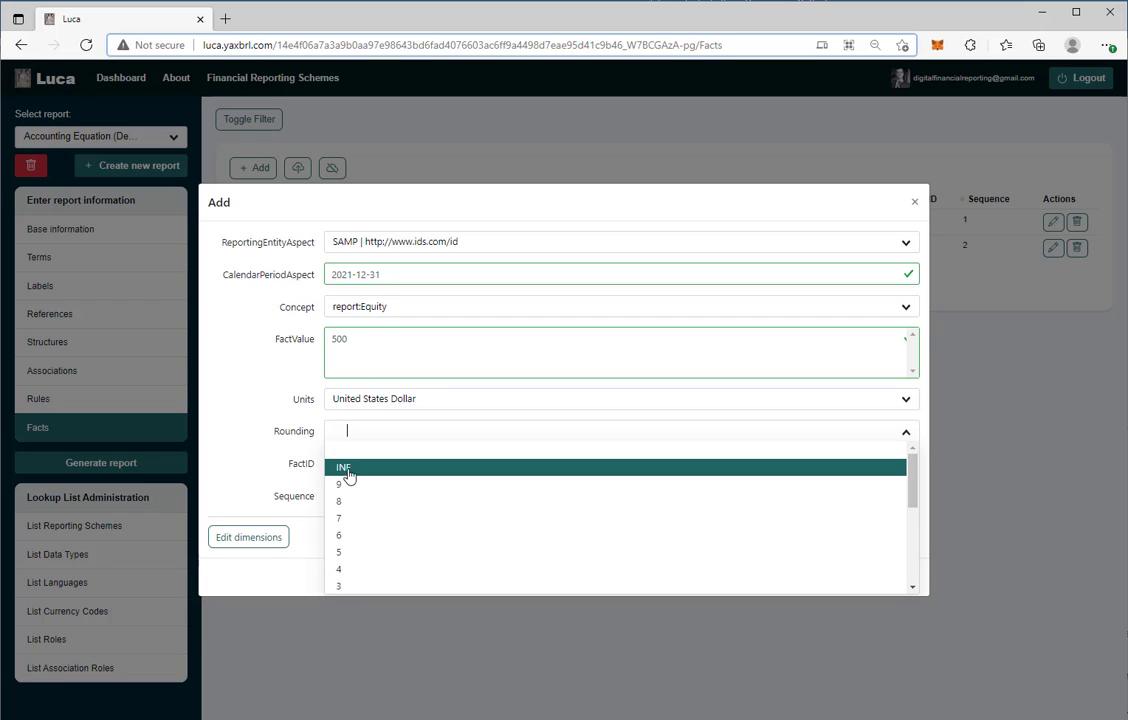
left_click(347, 477)
left_click(357, 496)
left_click(348, 594)
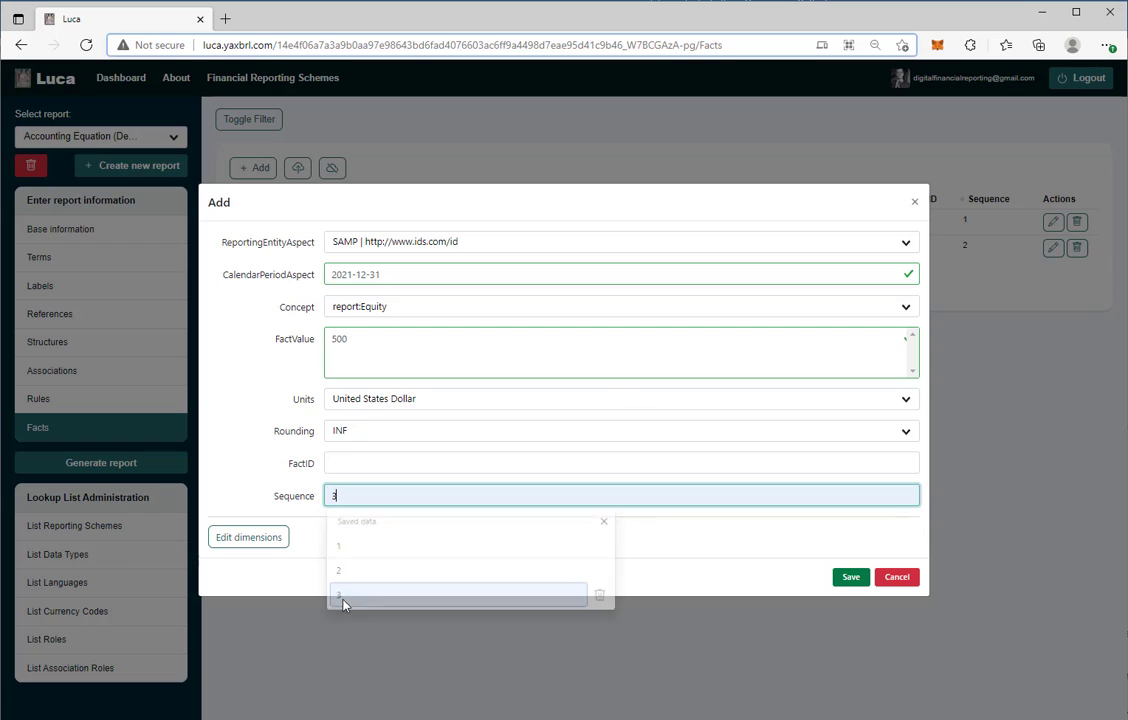
left_click(848, 580)
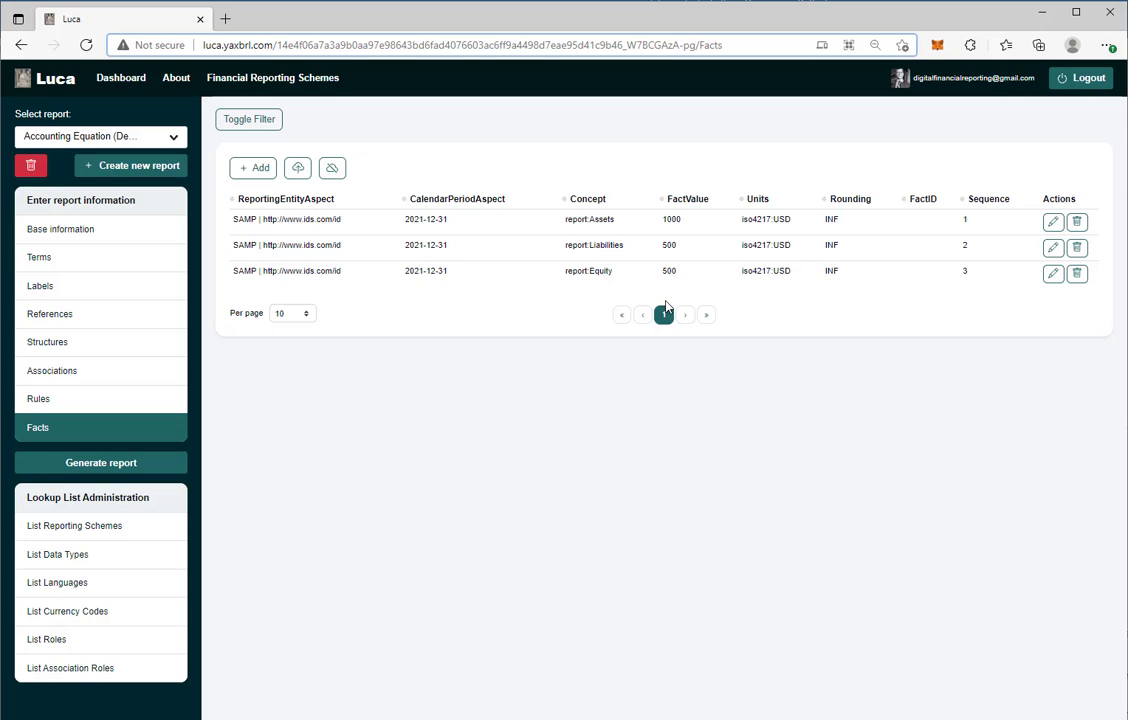
- Generate the report and view its label (LAB), presentation (PRE) and instance (INS) files
left_click(130, 466)
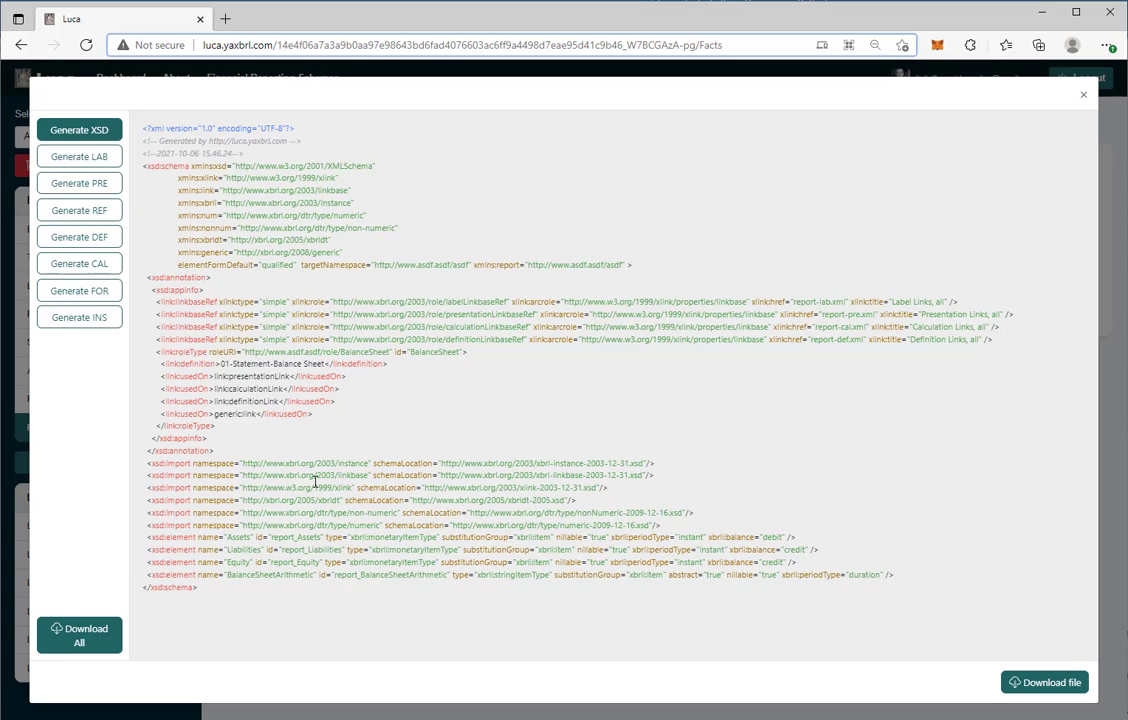
left_click(96, 158)
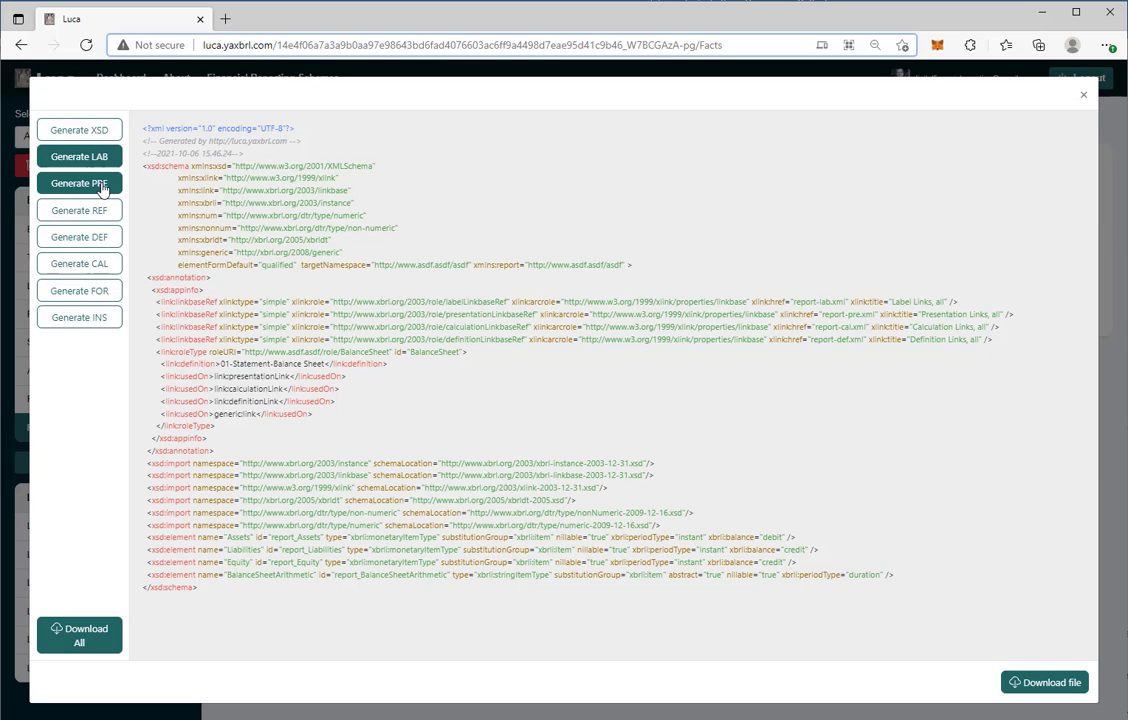
left_click(101, 186)
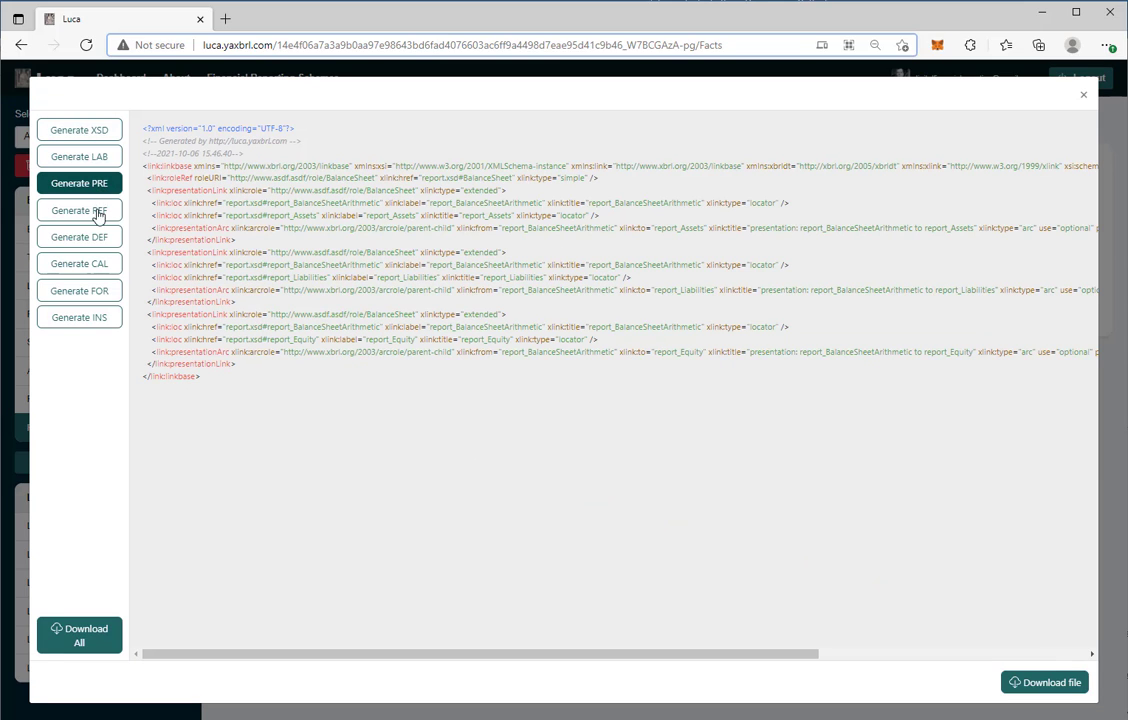
left_click(102, 318)
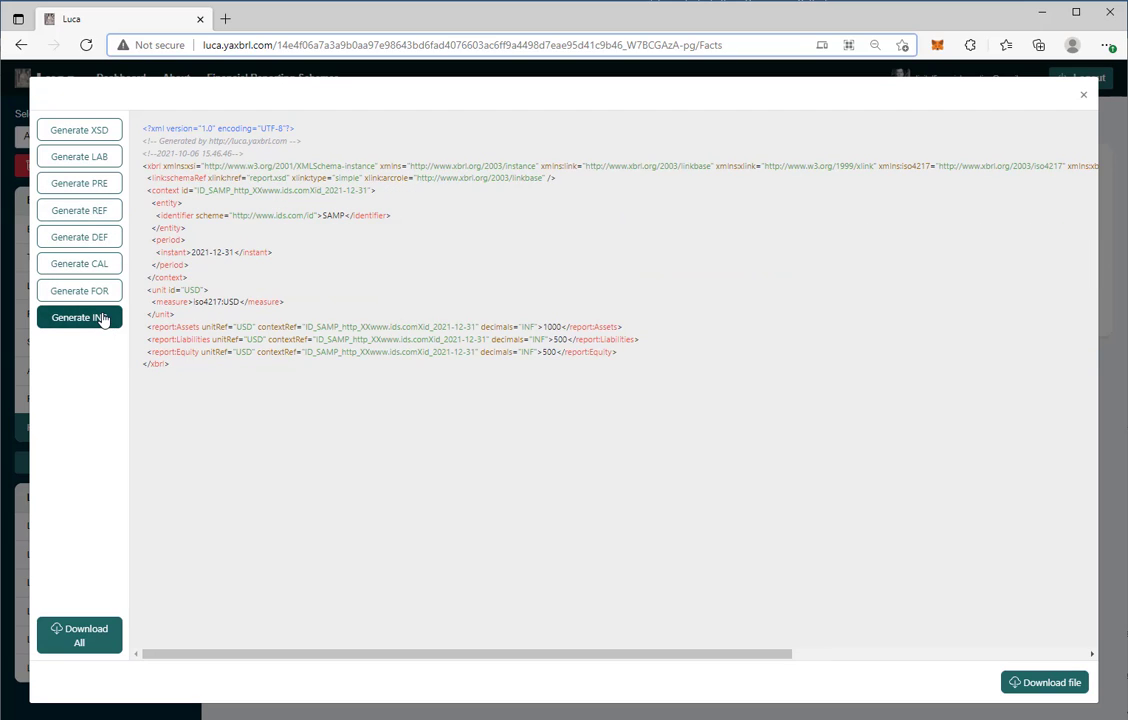
- Download all generated report files as one zip and show all-reports (1).zip in its Downloads folder
left_click(81, 639)
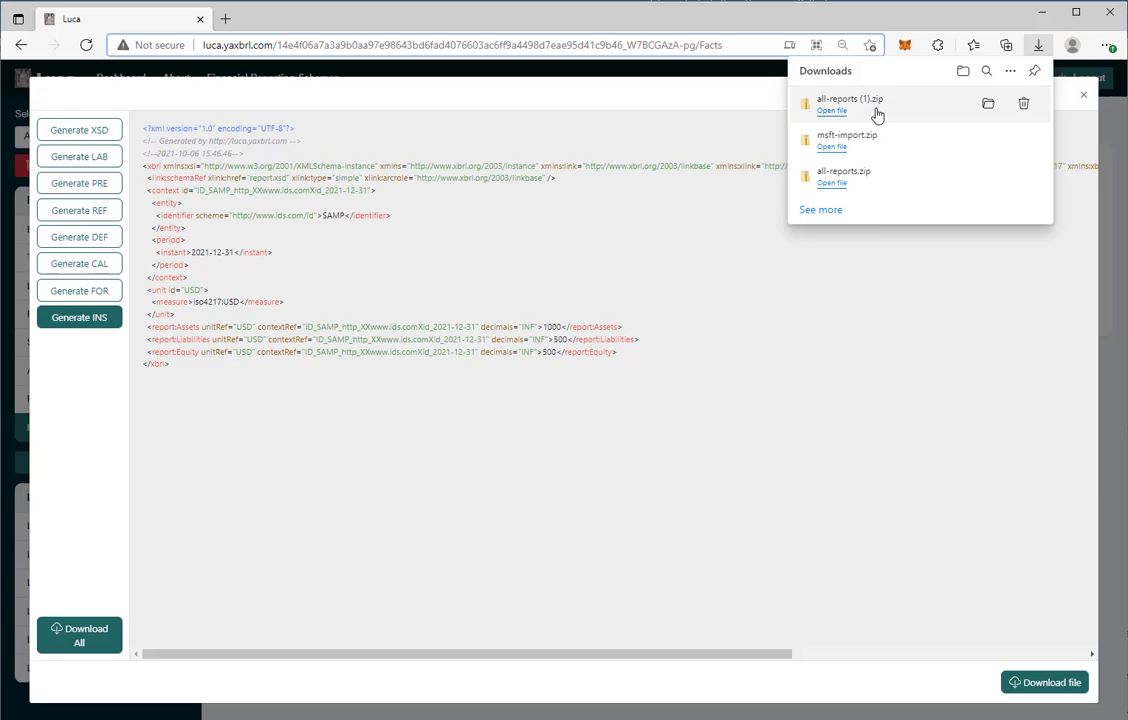
left_click(988, 103)
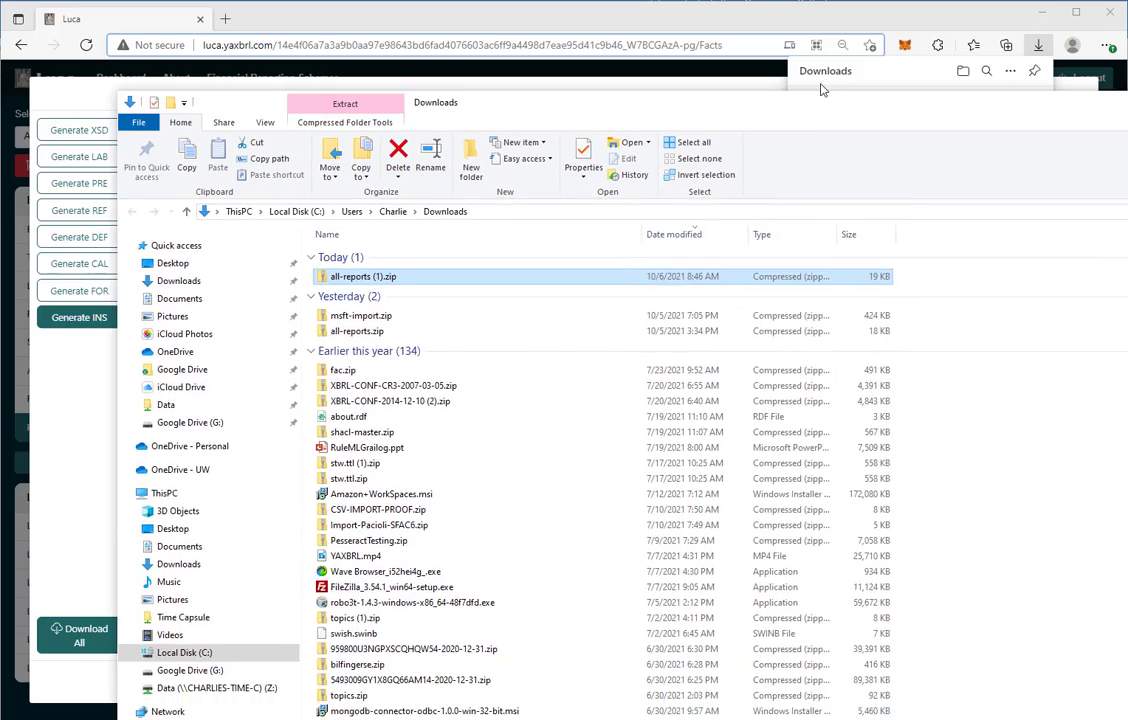
left_click_drag(822, 87, 802, 80)
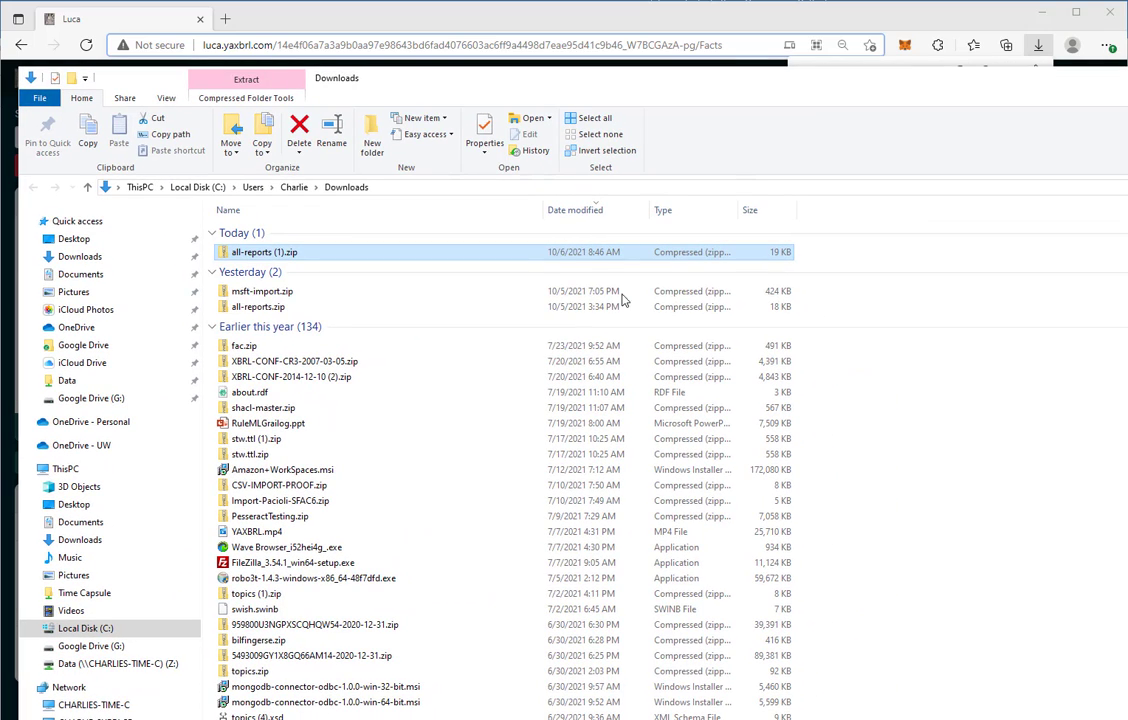